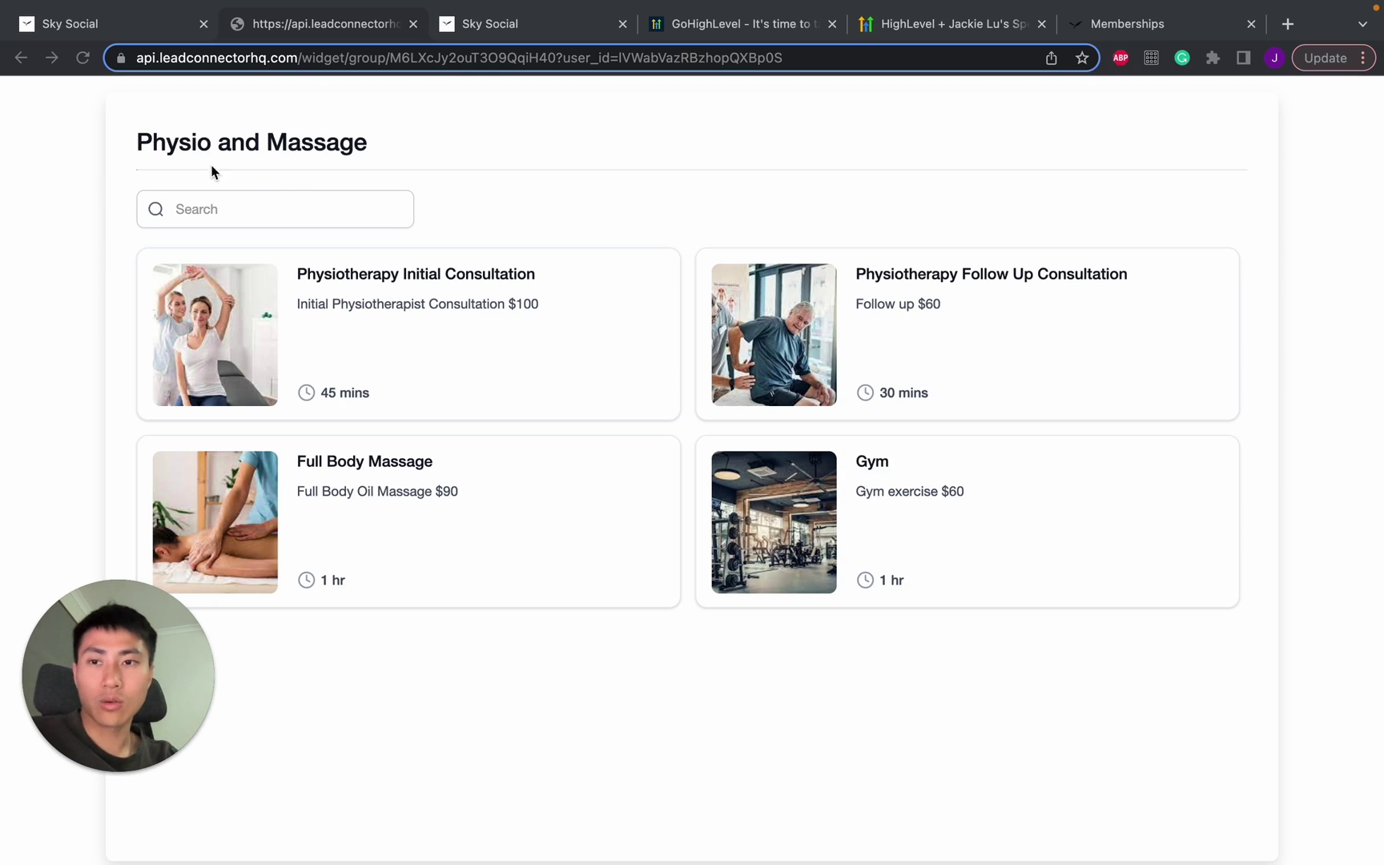
Leave the widget preview and return to GoHighLevel's Calendar Settings page
{"action": "left_click", "coordinate": [136, 30]}
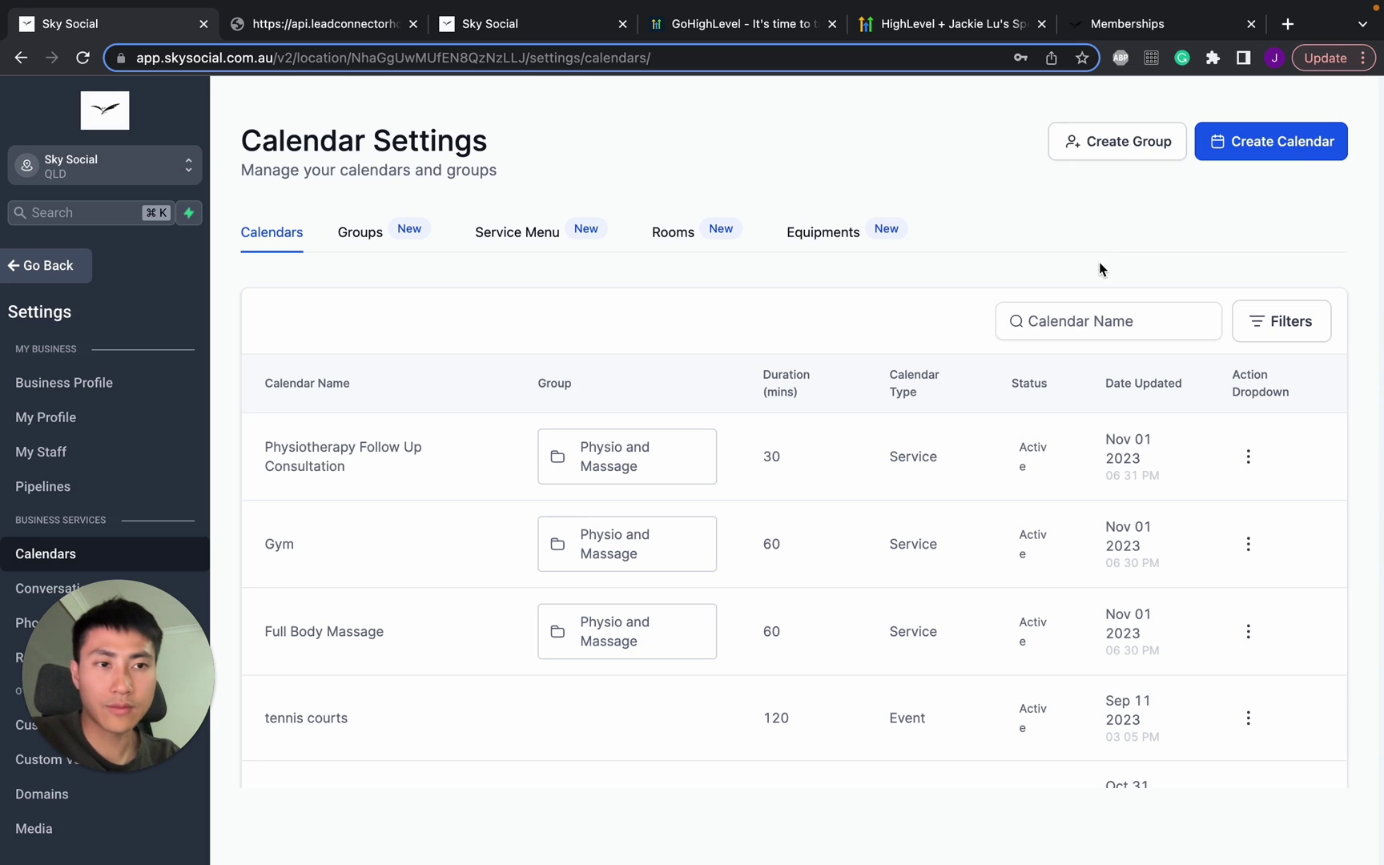
Review the new-calendar type choices, including the Service calendar description, then dismiss them
{"action": "left_click", "coordinate": [1298, 149]}
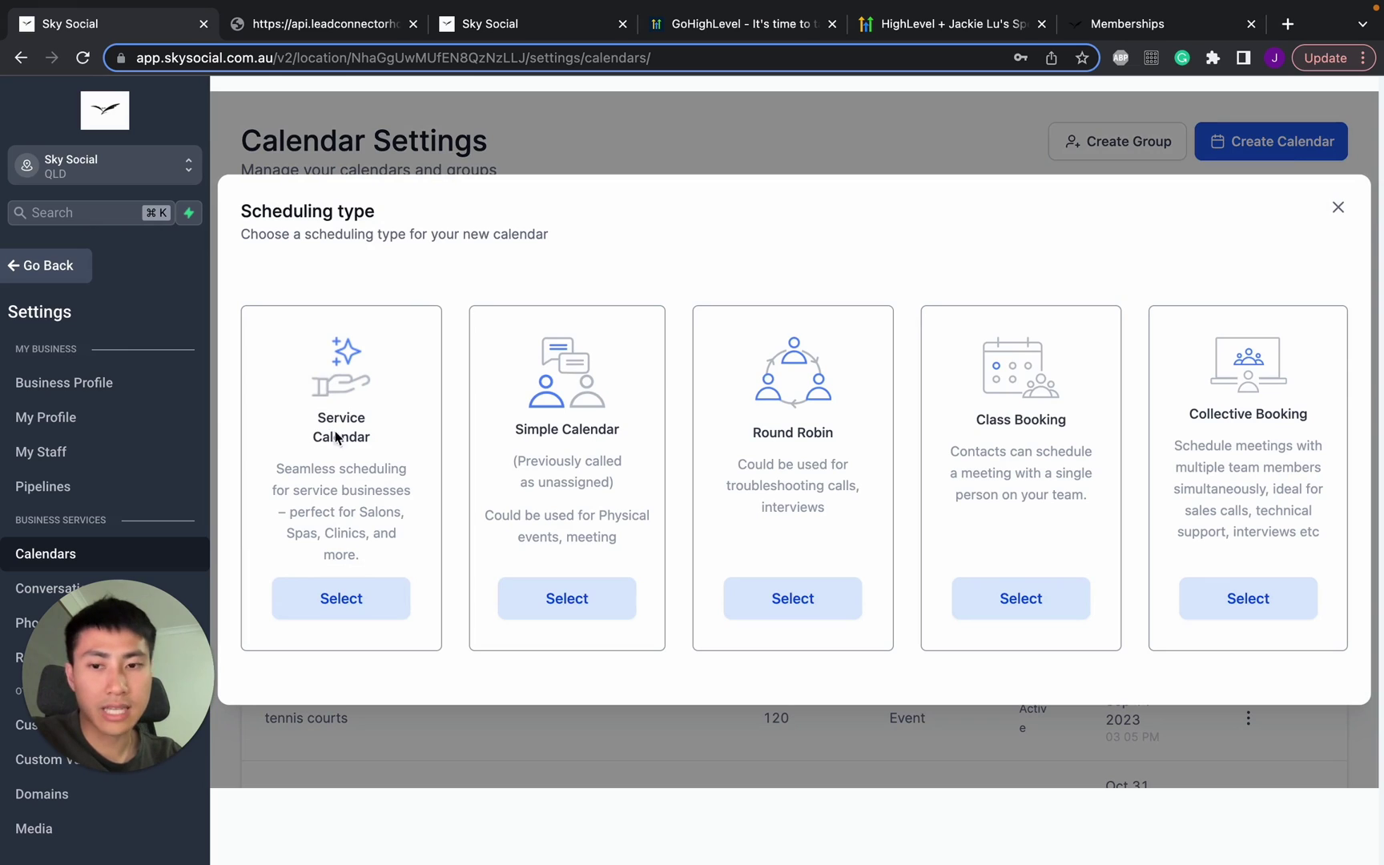
{"action": "left_click_drag", "start_coordinate": [335, 418], "coordinate": [348, 483]}
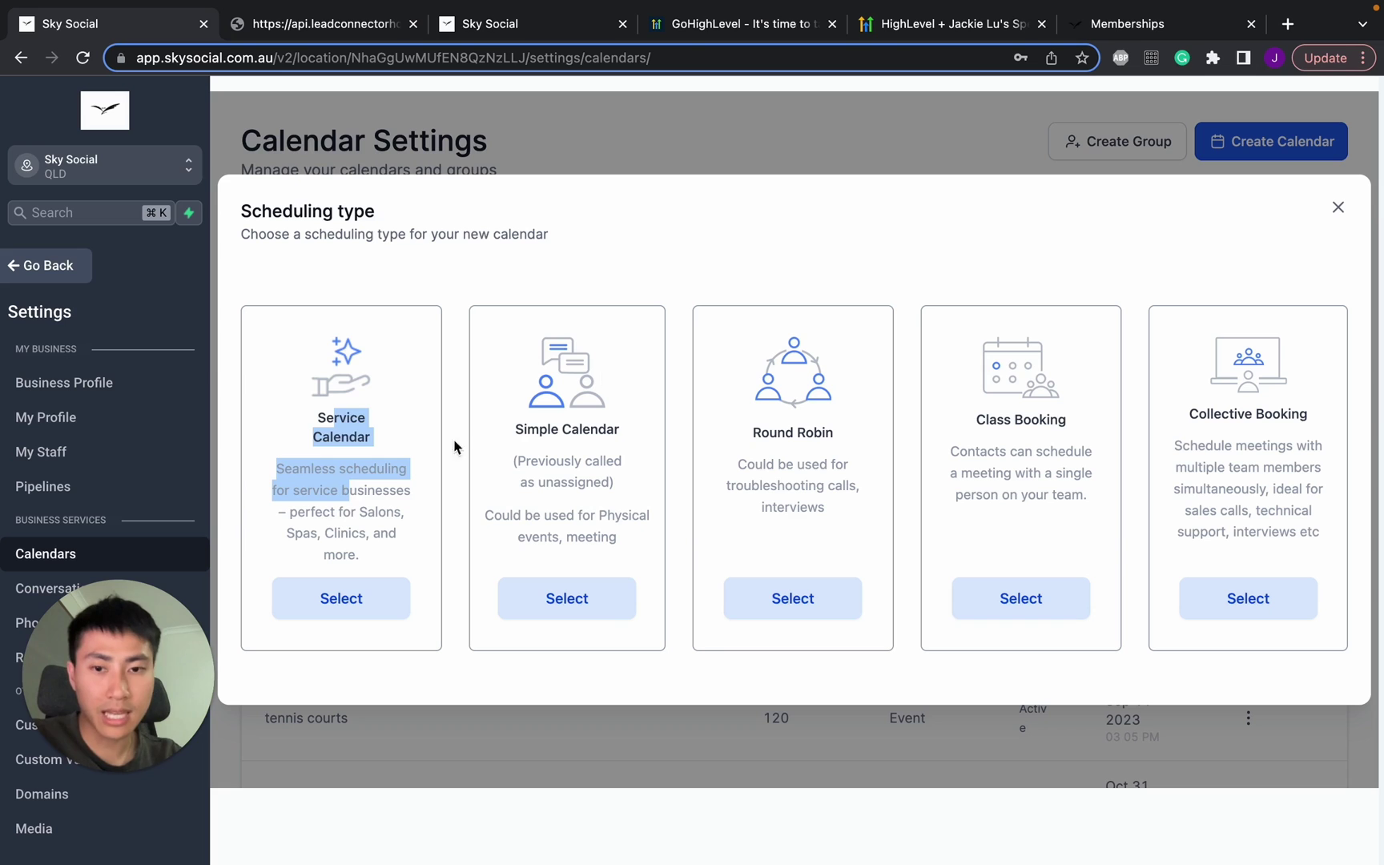
{"action": "left_click", "coordinate": [1338, 208]}
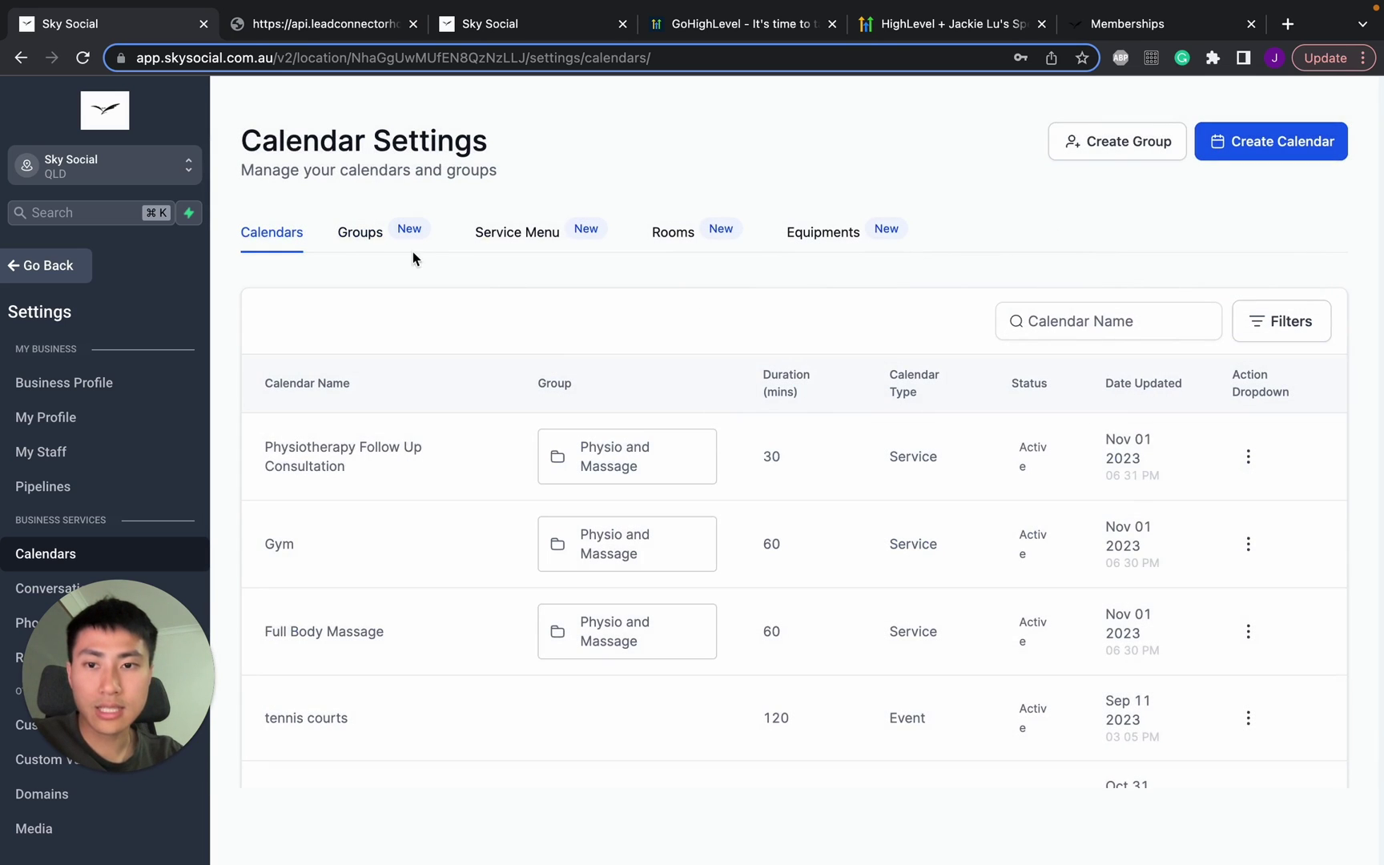
Check the Physio and Massage group in the Groups list and its booking widget, then return to calendars
{"action": "left_click", "coordinate": [358, 236]}
{"action": "left_click_drag", "start_coordinate": [277, 422], "coordinate": [336, 424]}
{"action": "left_click", "coordinate": [386, 423]}
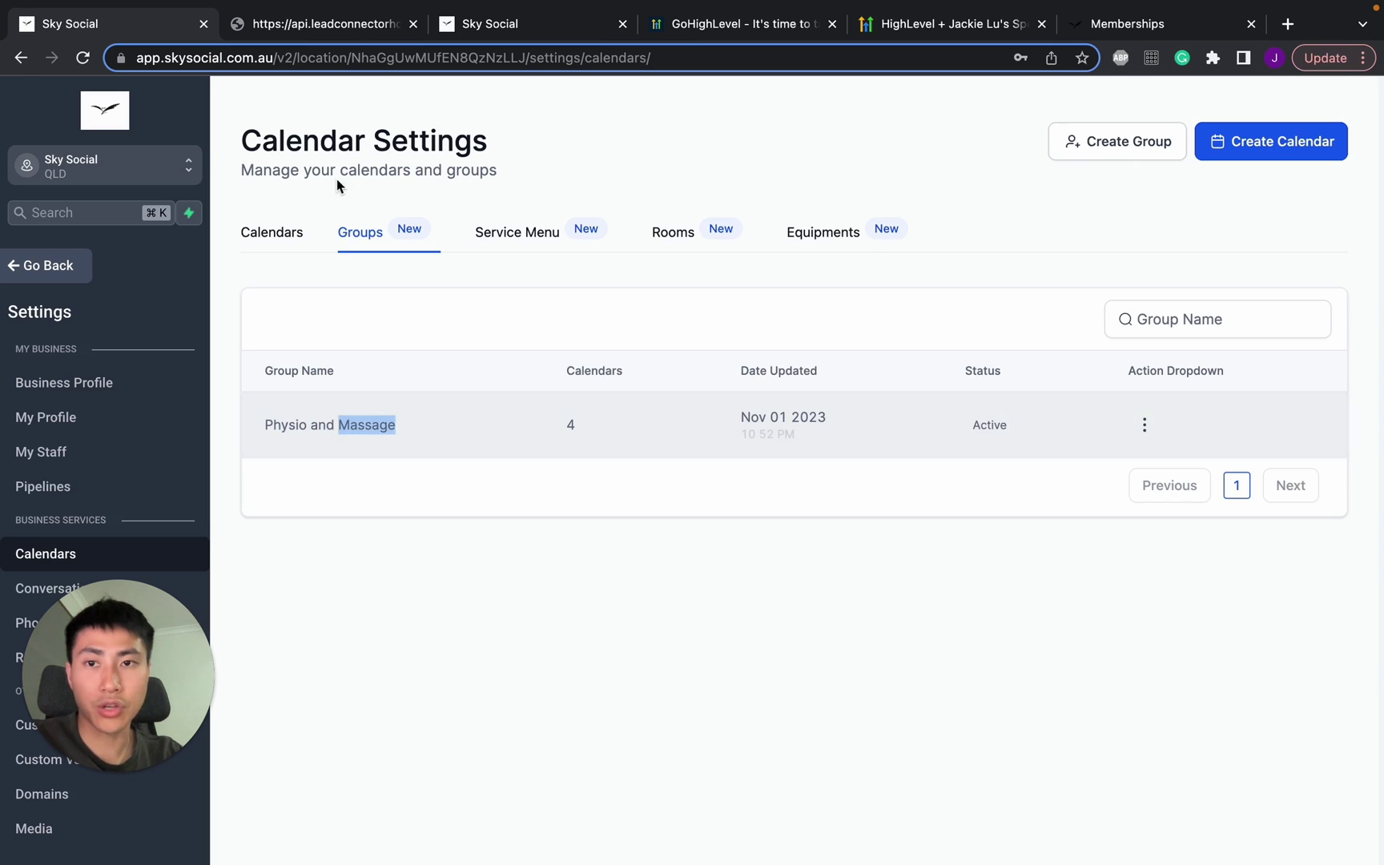
{"action": "left_click", "coordinate": [341, 29]}
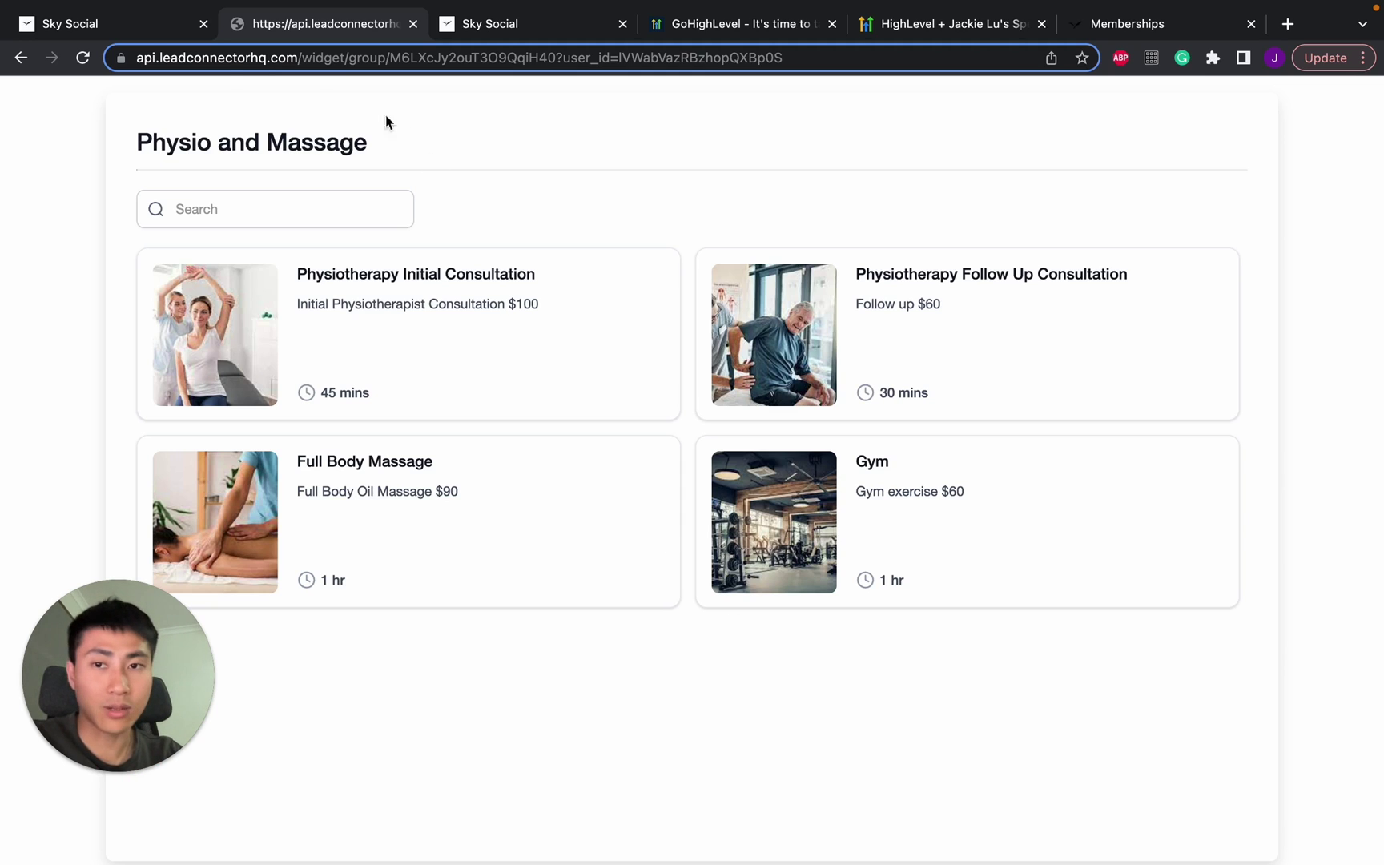
{"action": "left_click", "coordinate": [132, 30]}
{"action": "left_click", "coordinate": [473, 350]}
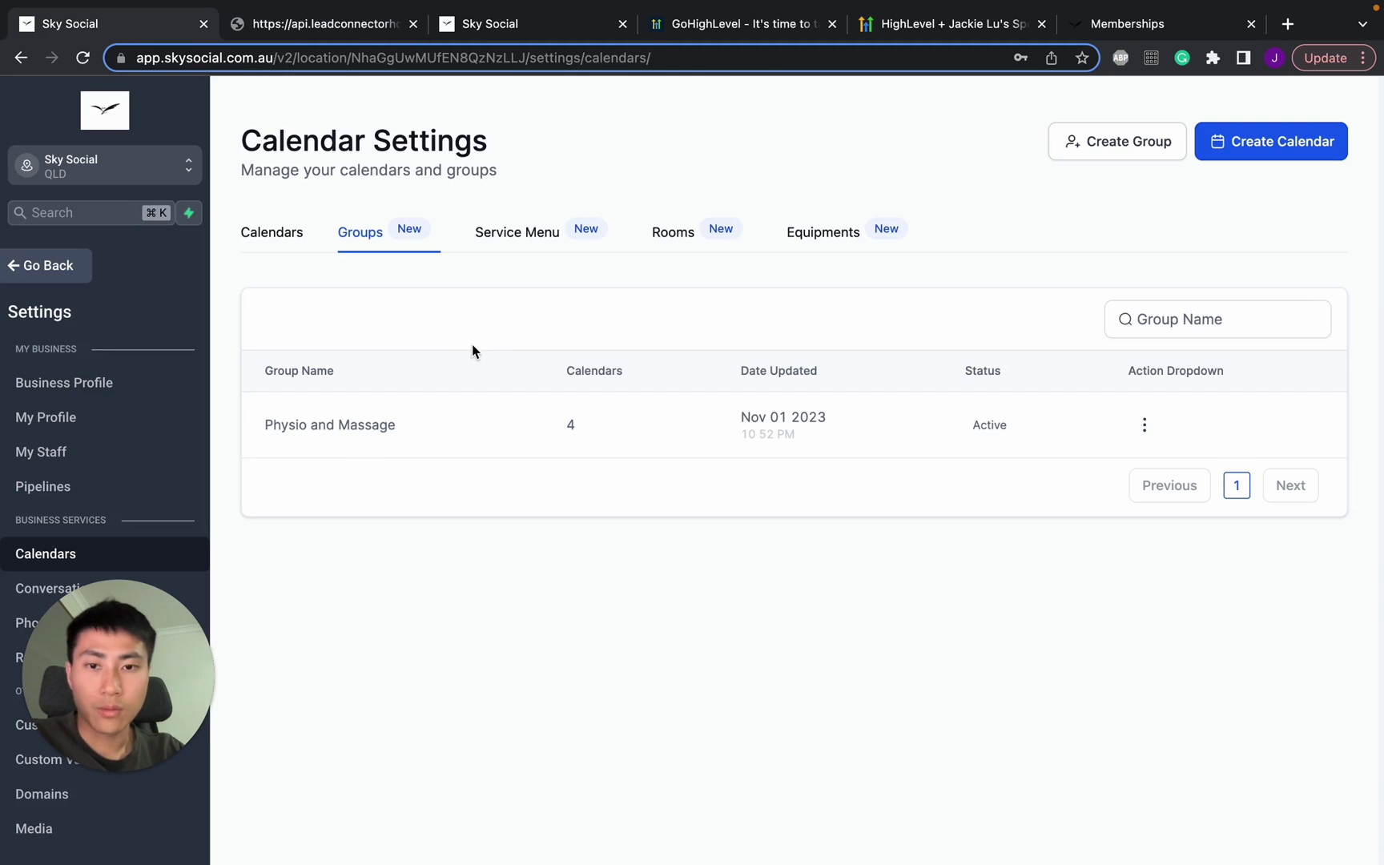
{"action": "left_click", "coordinate": [293, 240]}
Start a service calendar named 'Dental Teeth Clean' with the description '30min $150'
{"action": "left_click", "coordinate": [1280, 141]}
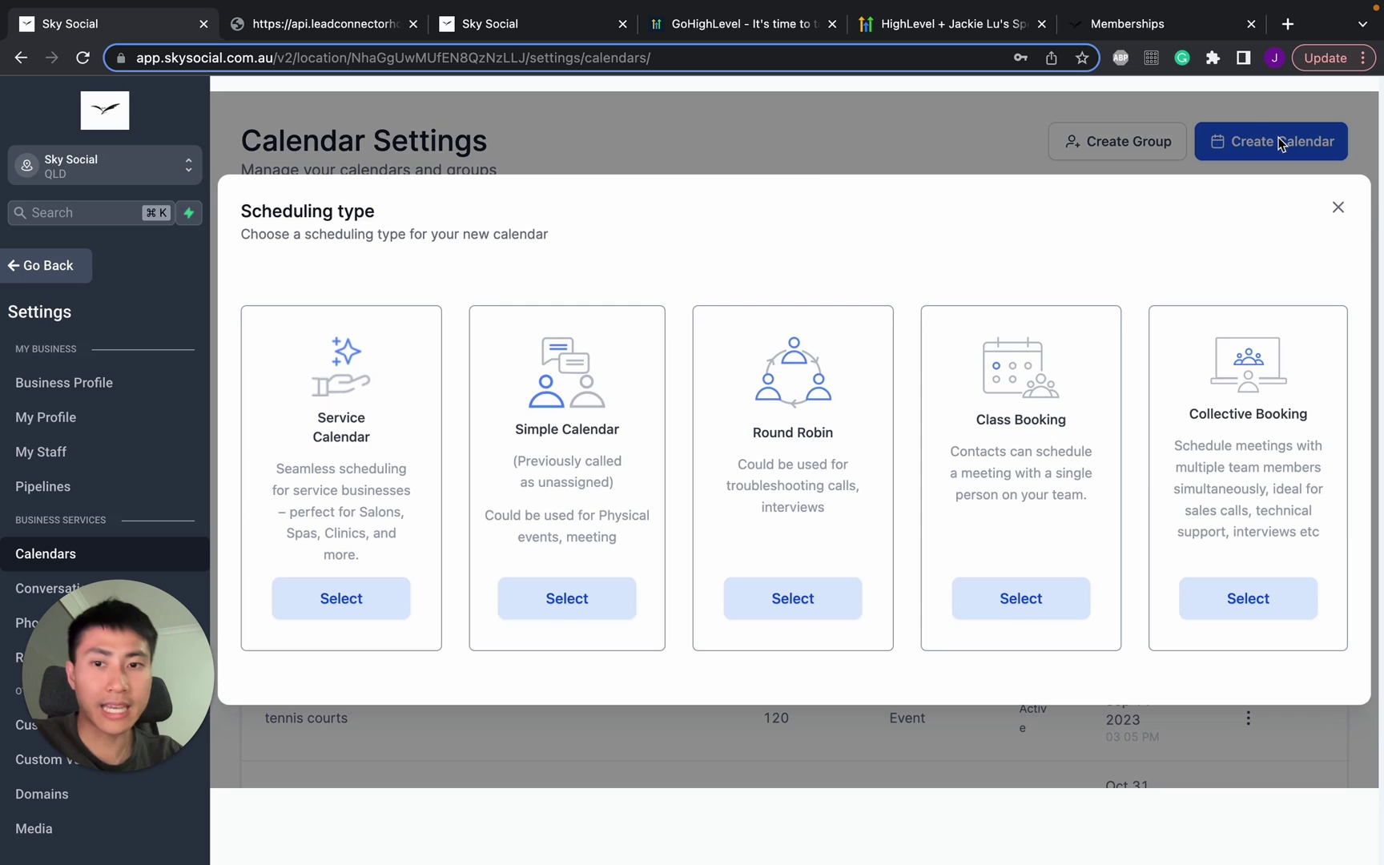
{"action": "left_click", "coordinate": [333, 601]}
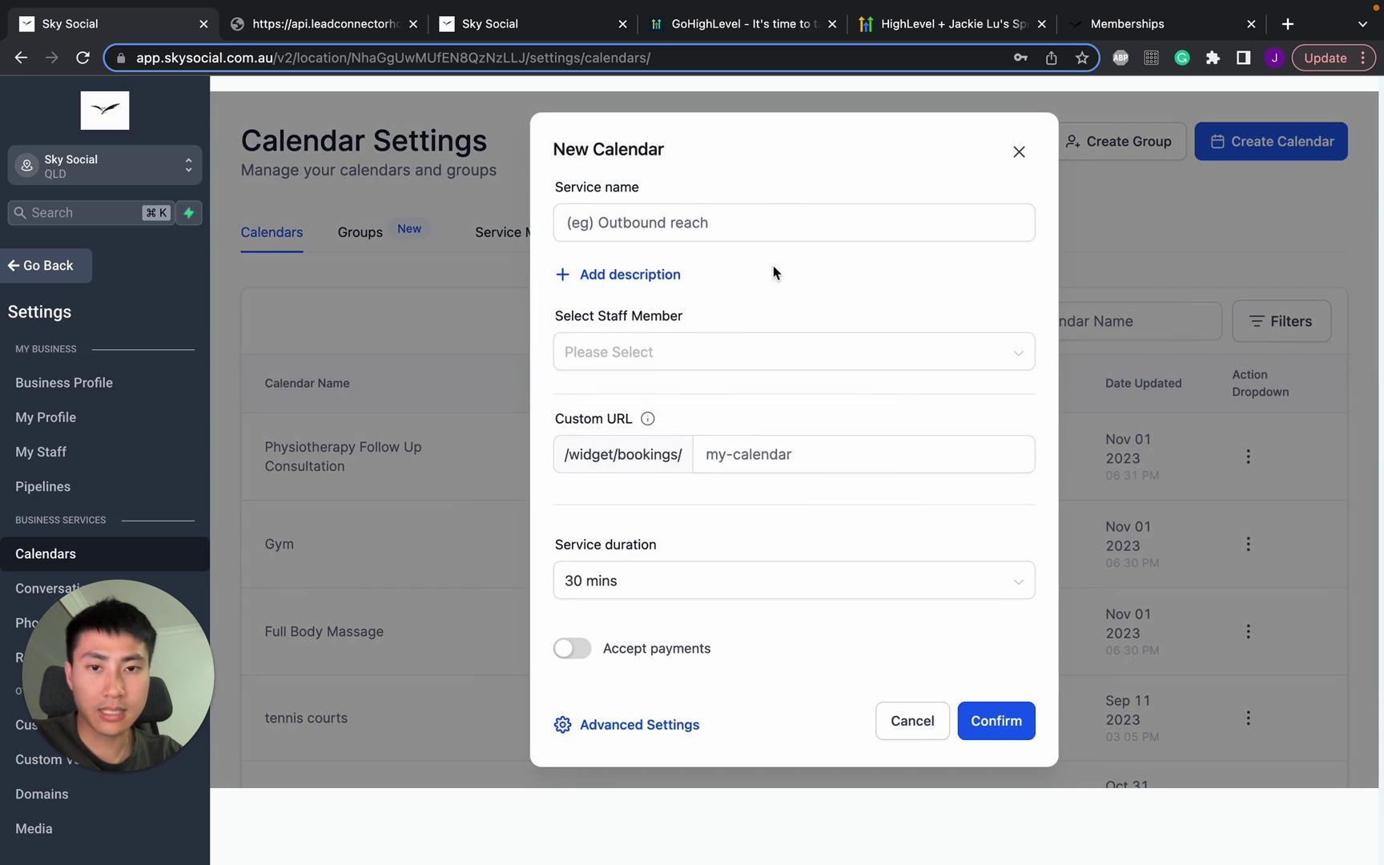
{"action": "left_click", "coordinate": [699, 210]}
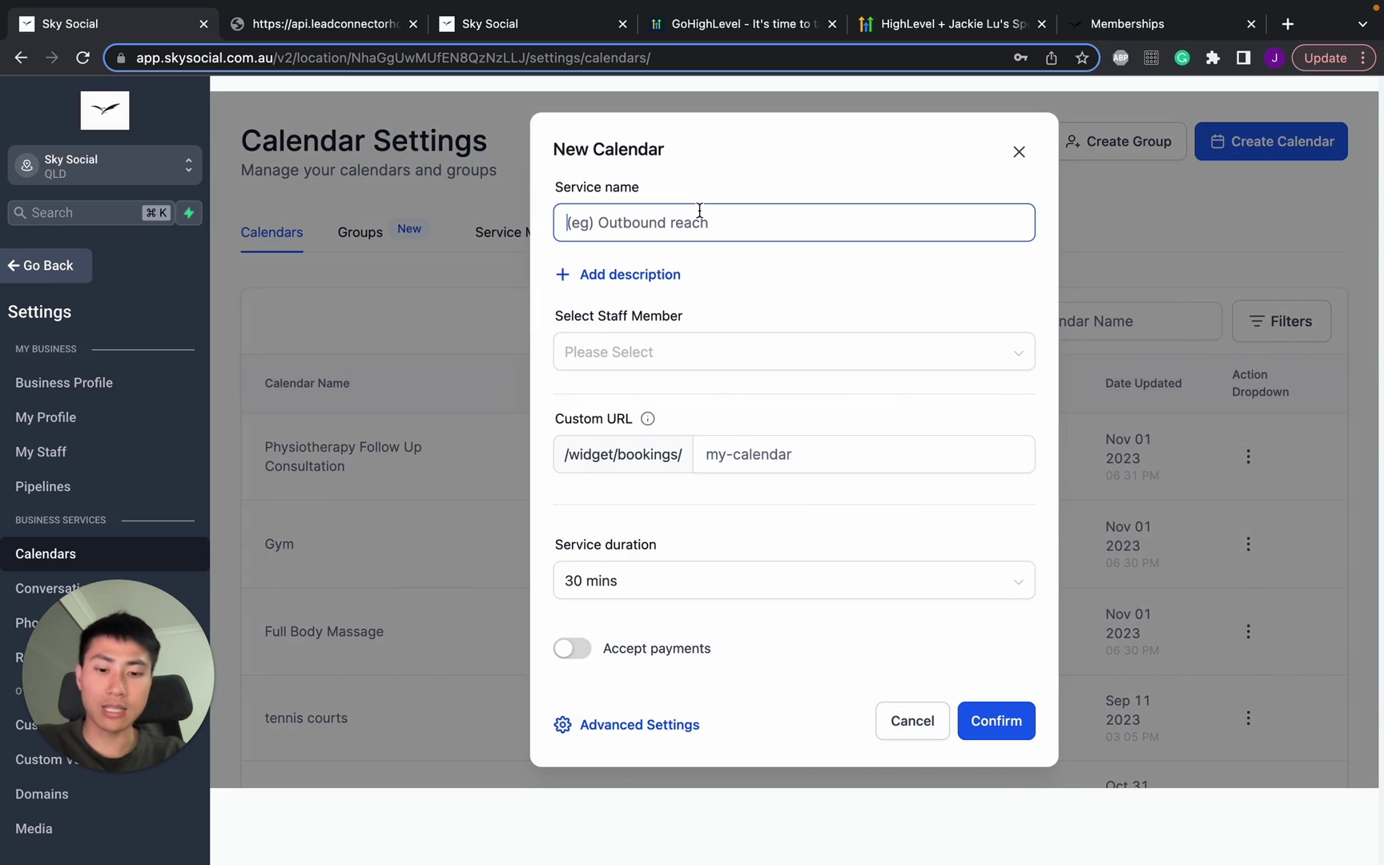
{"action": "type", "text": "Dental "}
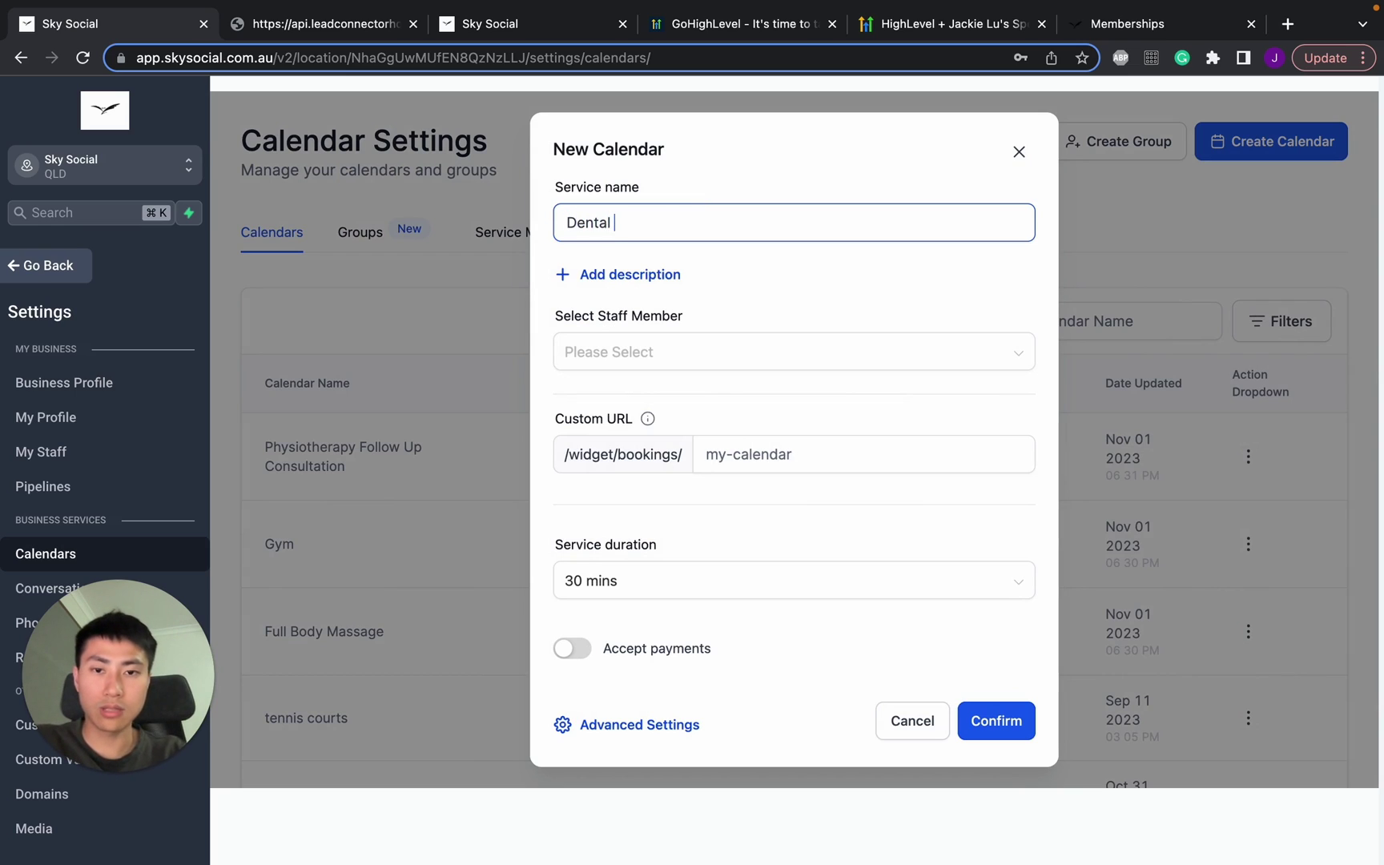
{"action": "type", "text": "Teeth Clean"}
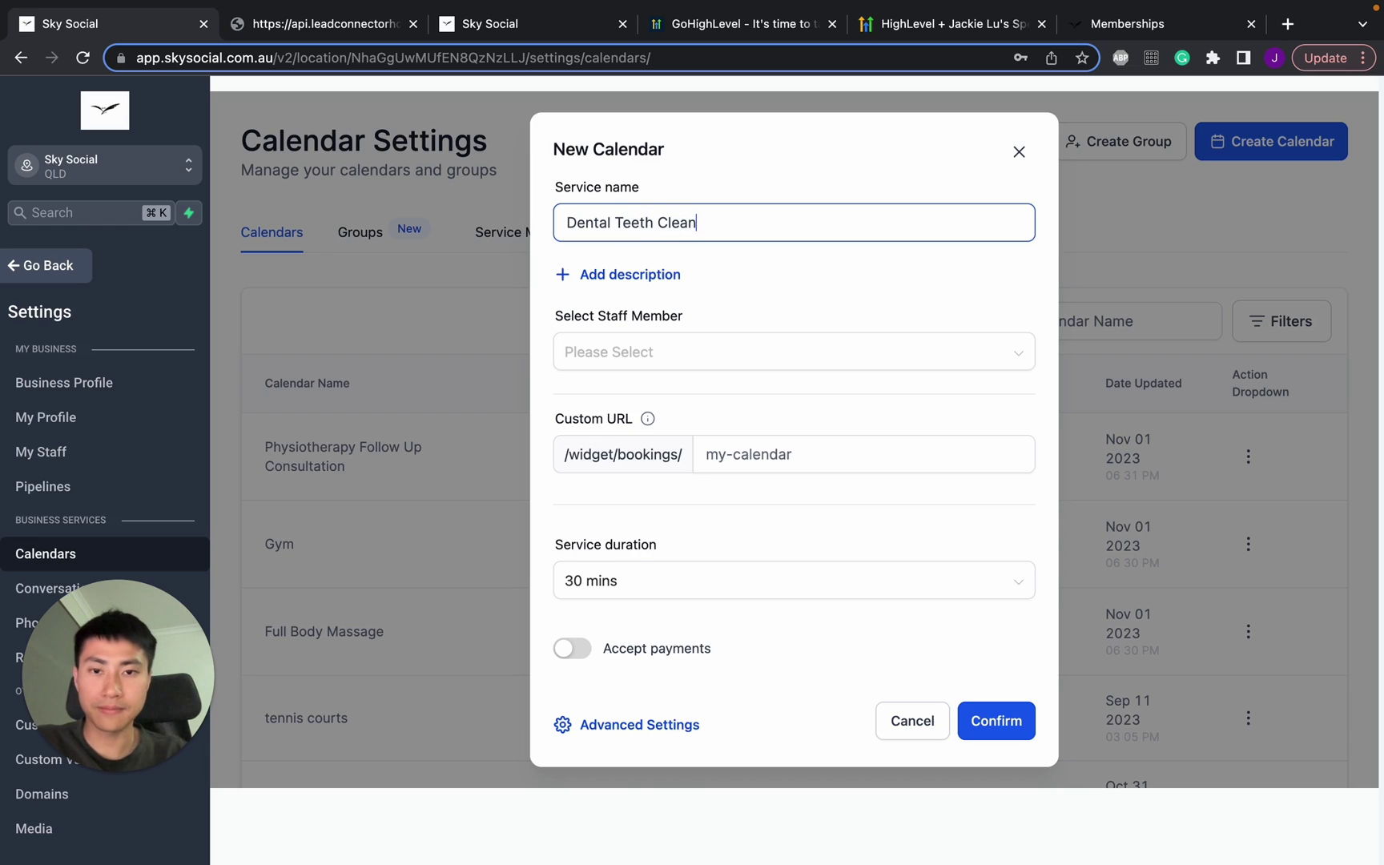
{"action": "left_click", "coordinate": [641, 275]}
{"action": "left_click", "coordinate": [639, 327]}
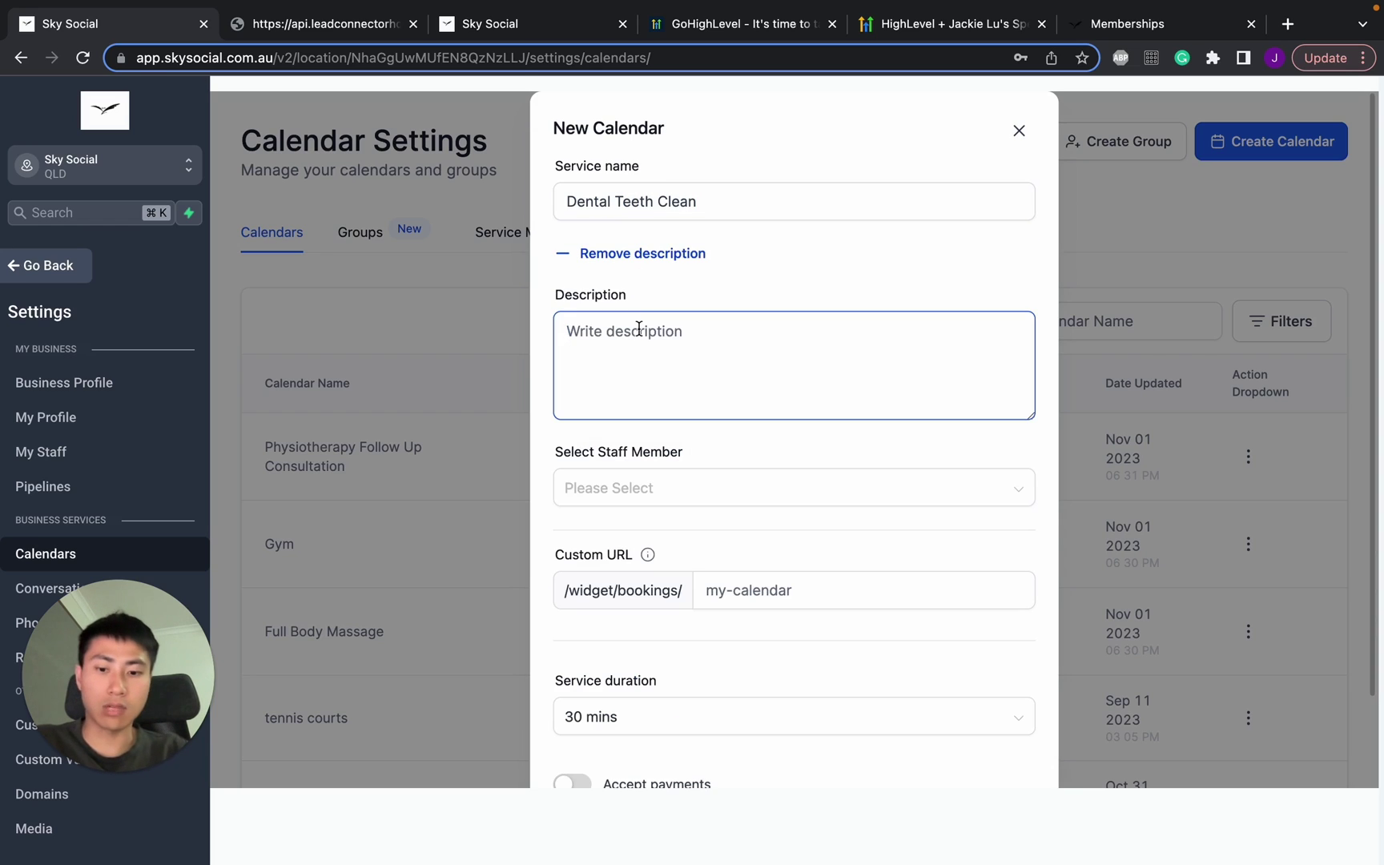
{"action": "type", "text": "45"}
{"action": "key", "text": "BackSpace"}
{"action": "key", "text": "BackSpace"}
{"action": "type", "text": "30"}
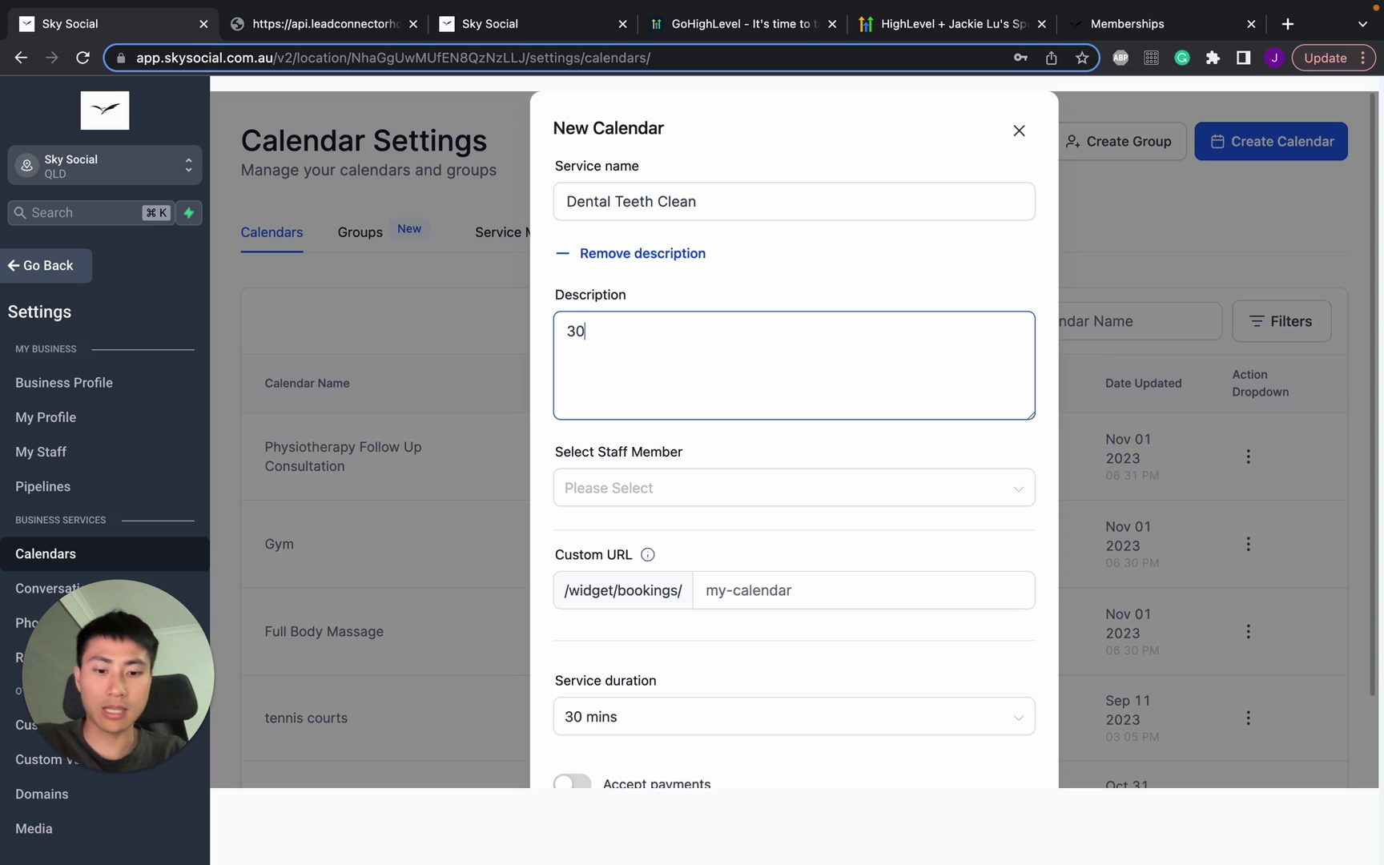
{"action": "type", "text": "min"}
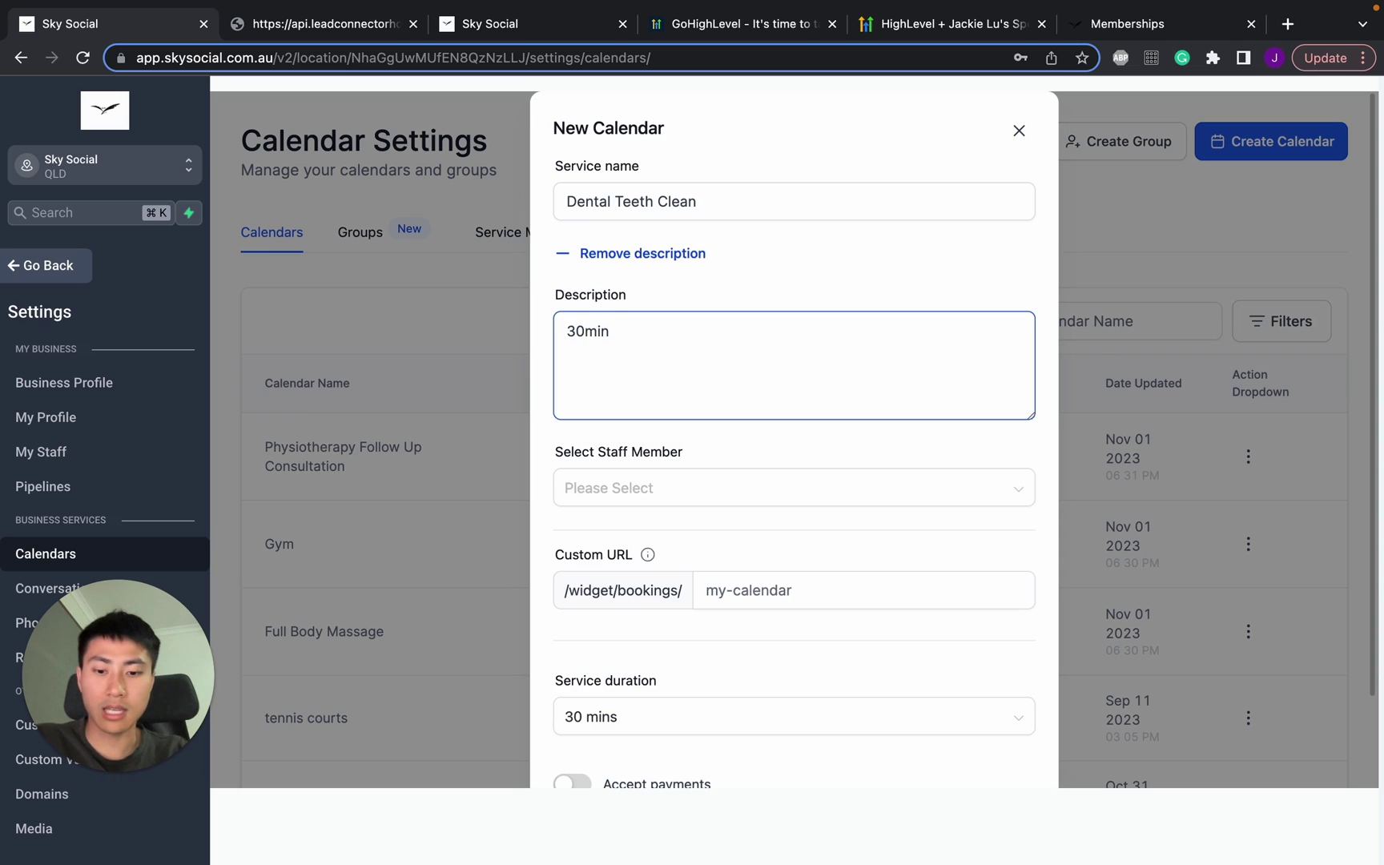
{"action": "type", "text": " $150"}
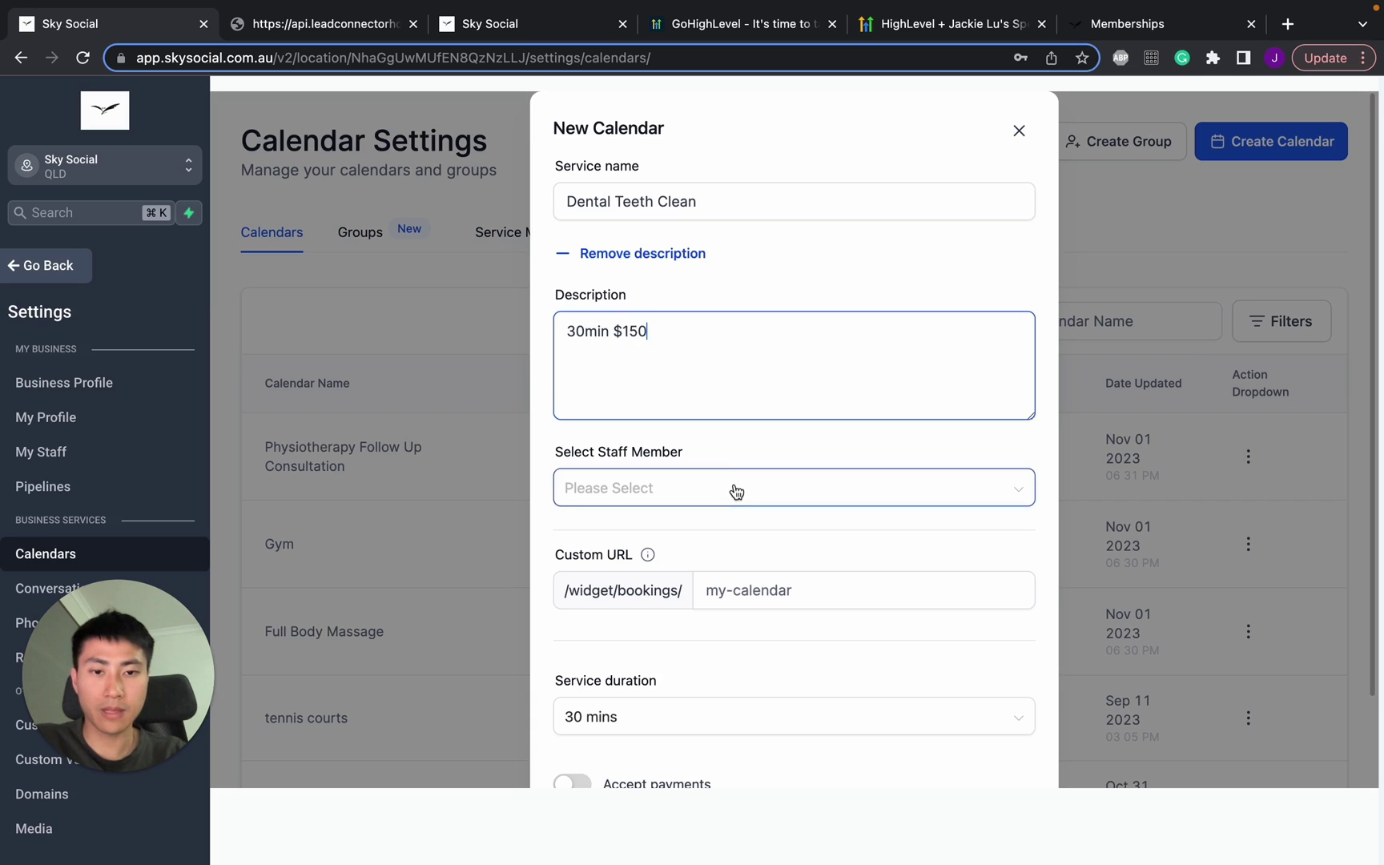
Assign the only staff member and set the custom booking URL to 'teethcleandental'
{"action": "left_click", "coordinate": [736, 491]}
{"action": "left_click", "coordinate": [725, 534]}
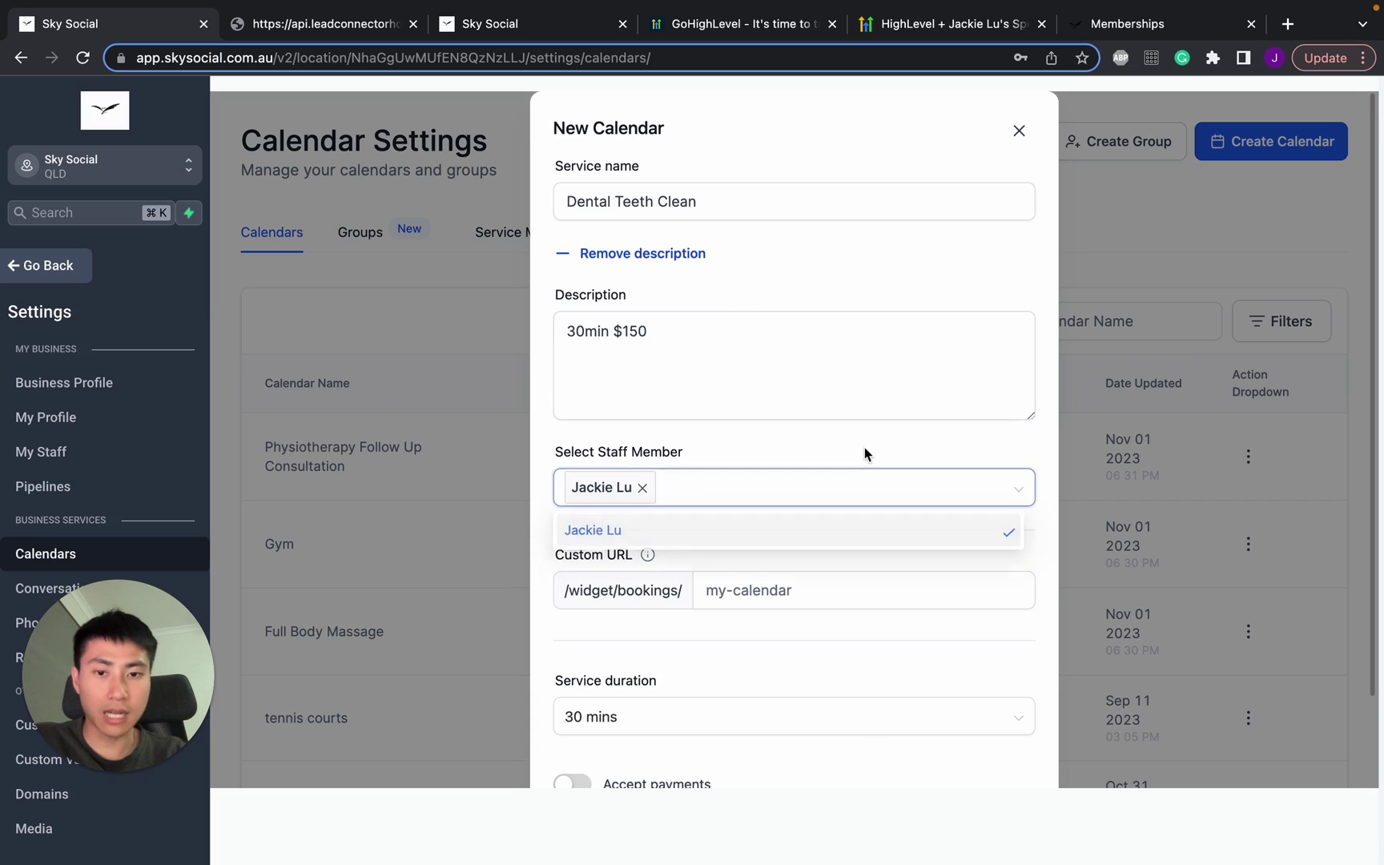
{"action": "left_click", "coordinate": [751, 494]}
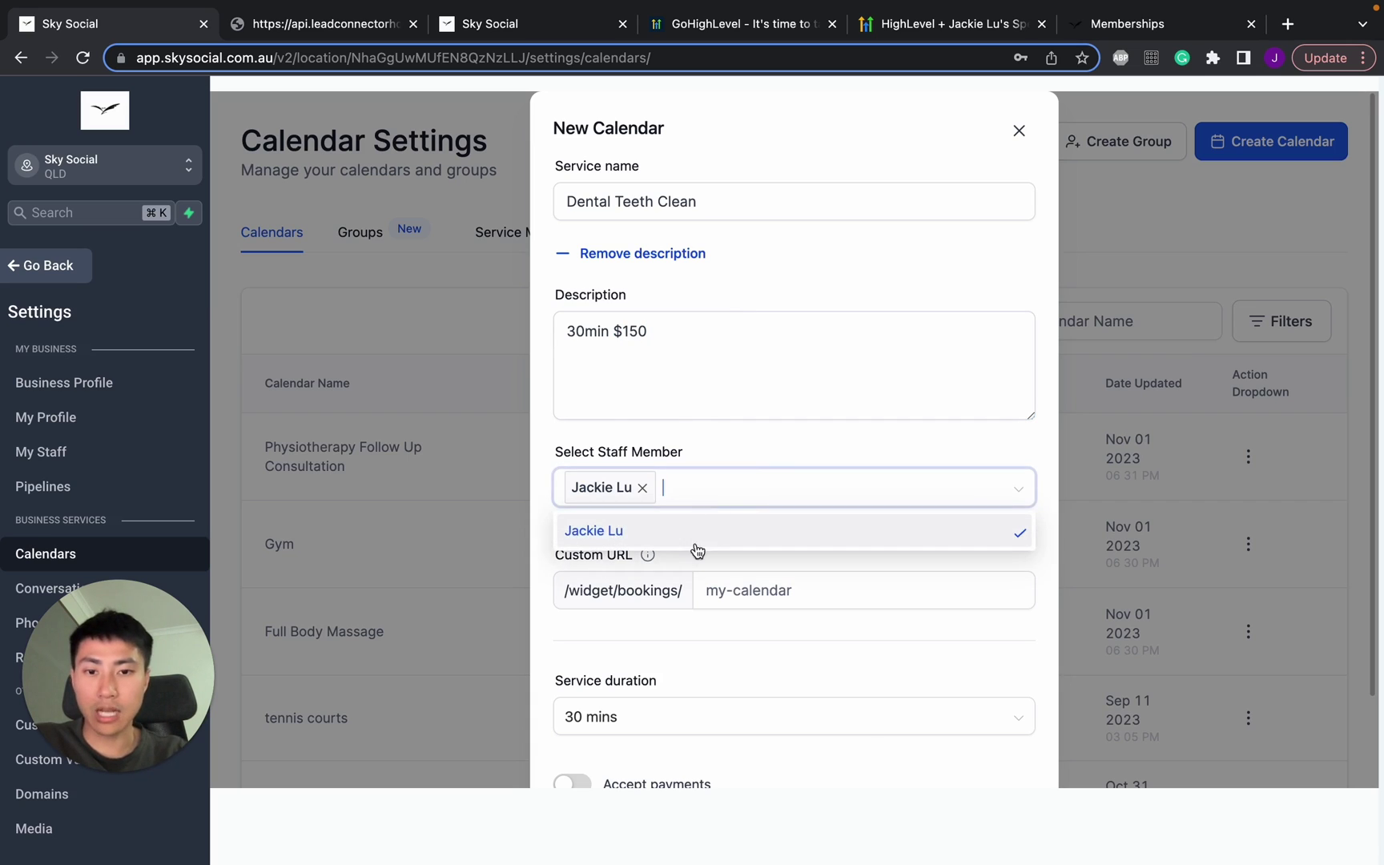
{"action": "left_click", "coordinate": [796, 447]}
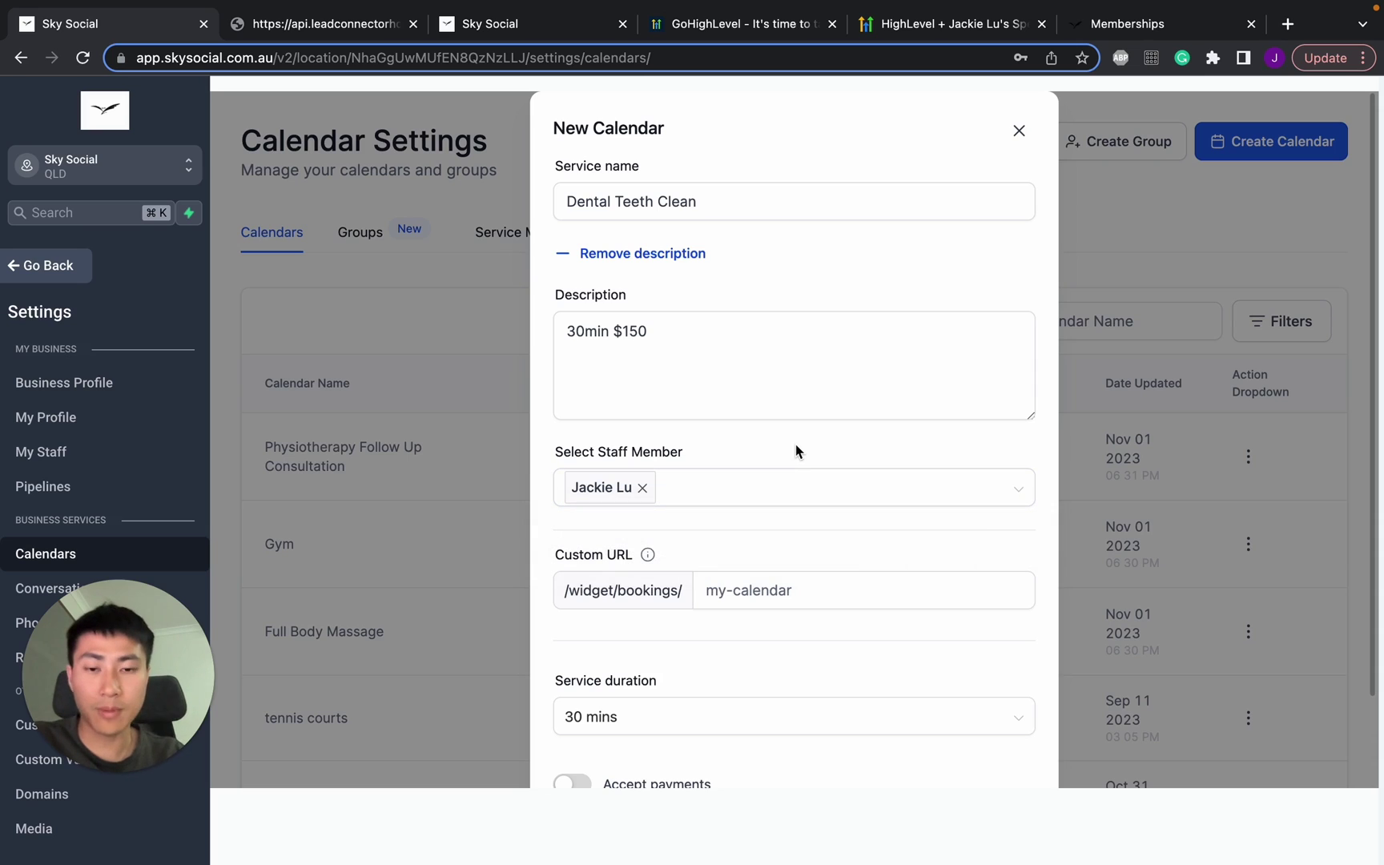
{"action": "scroll", "coordinate": [796, 444], "scroll_direction": "down", "scroll_amount": 2}
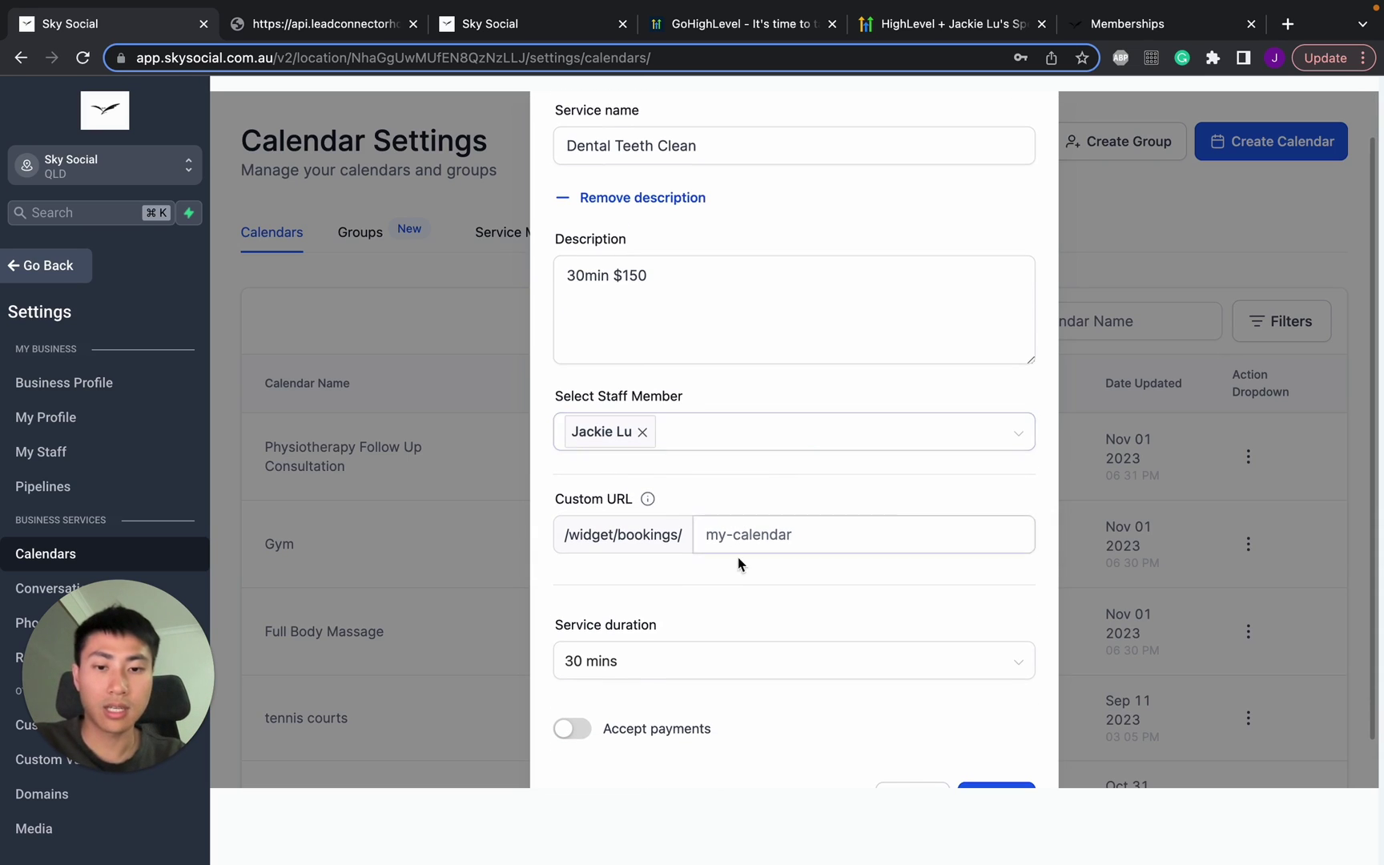
{"action": "left_click", "coordinate": [760, 531]}
{"action": "type", "text": "teethclean"}
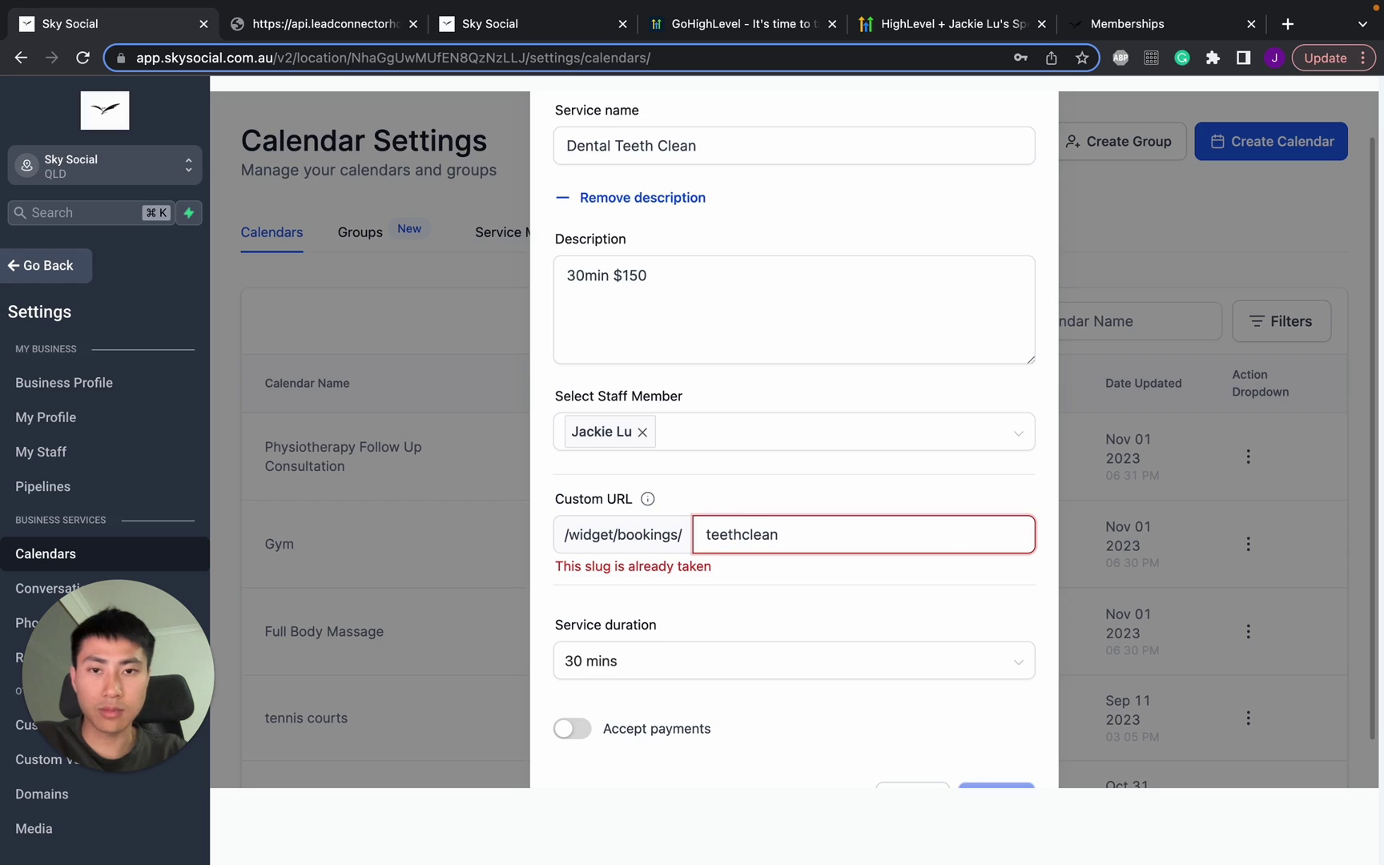
{"action": "type", "text": "dental"}
{"action": "left_click", "coordinate": [867, 610]}
Leave payments turned off and confirm creating the calendar
{"action": "scroll", "coordinate": [867, 610], "scroll_direction": "down", "scroll_amount": 2}
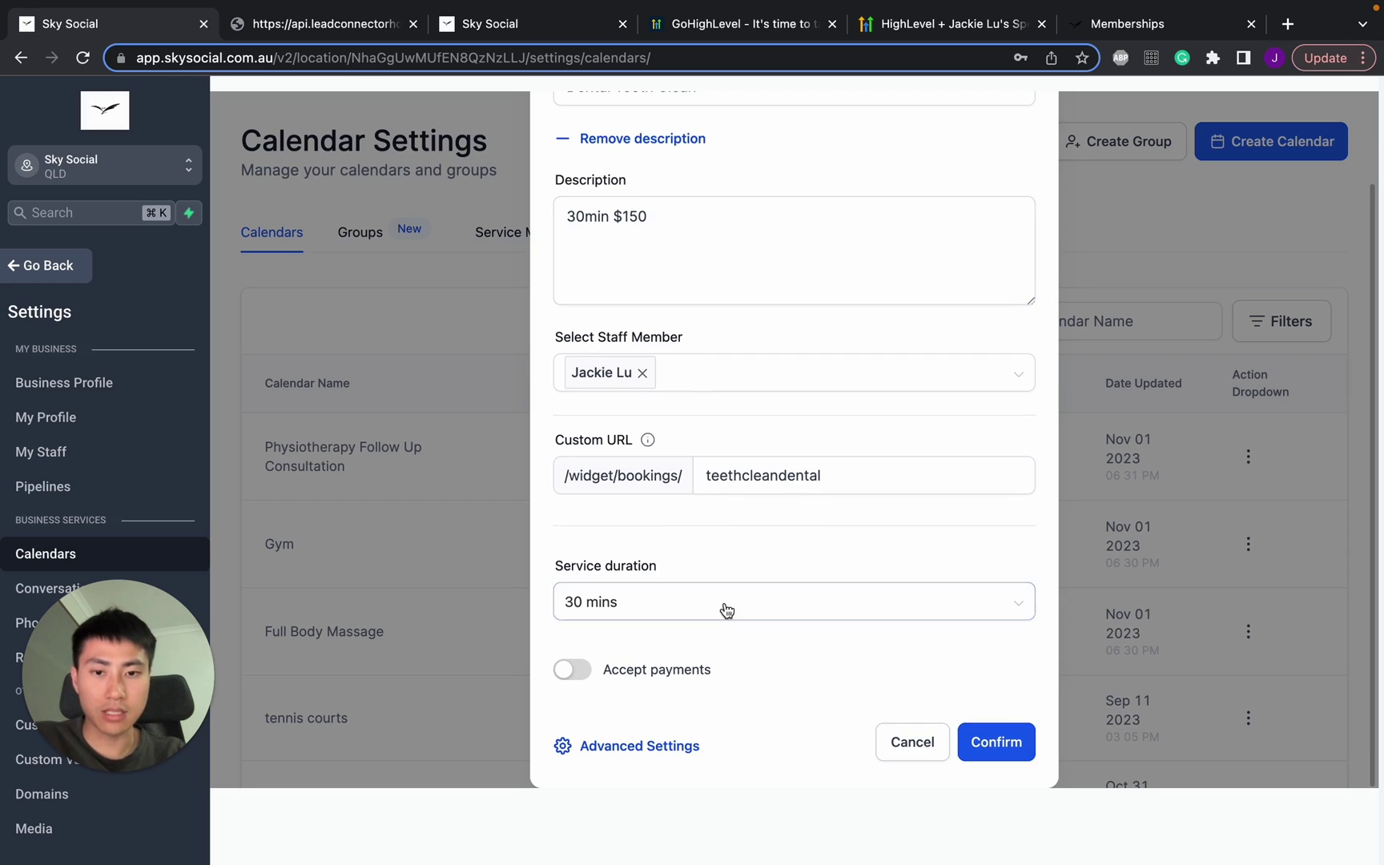
{"action": "left_click", "coordinate": [577, 672]}
{"action": "scroll", "coordinate": [674, 649], "scroll_direction": "down", "scroll_amount": 2}
{"action": "scroll", "coordinate": [674, 649], "scroll_direction": "down", "scroll_amount": 2}
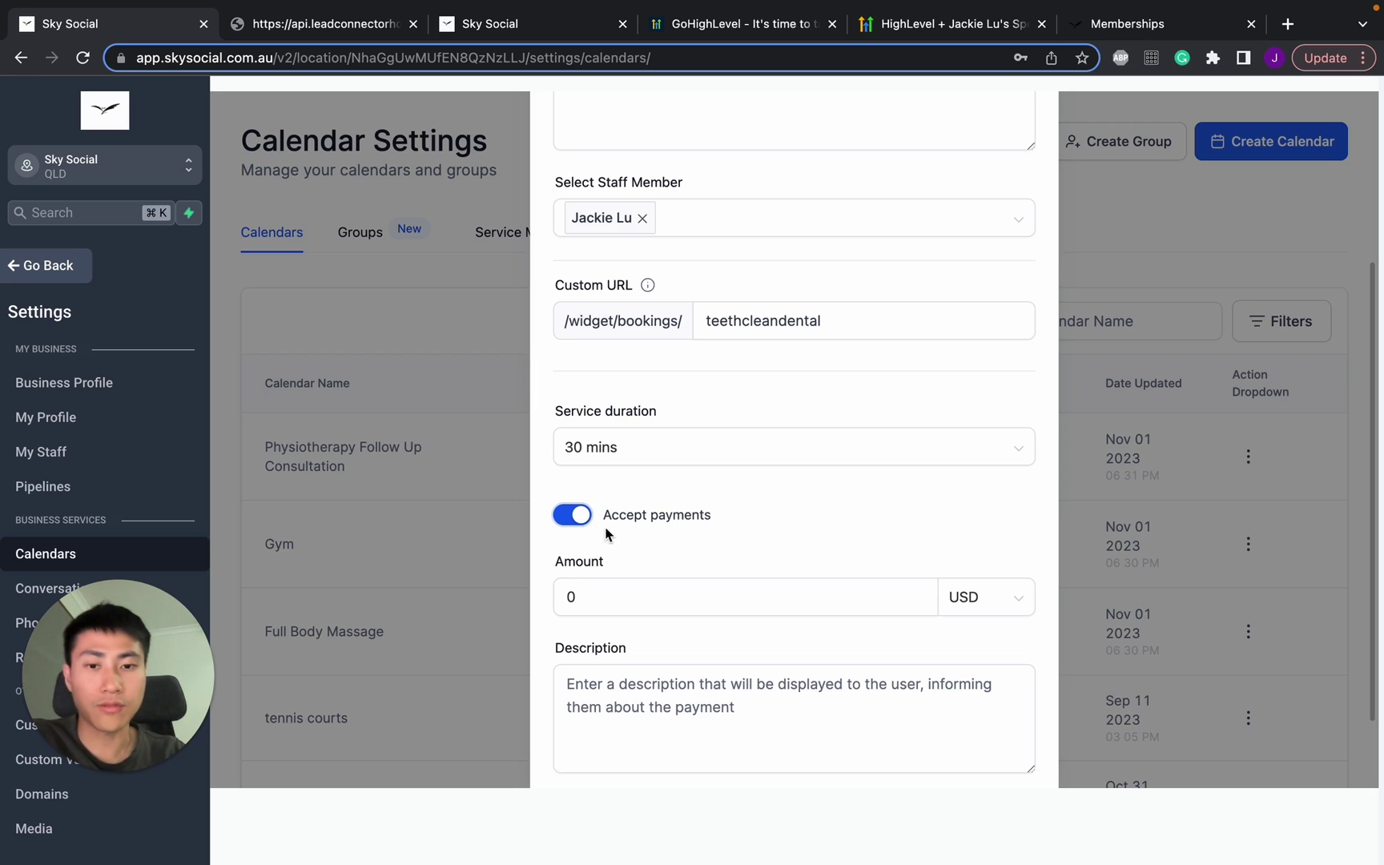
{"action": "left_click", "coordinate": [578, 517]}
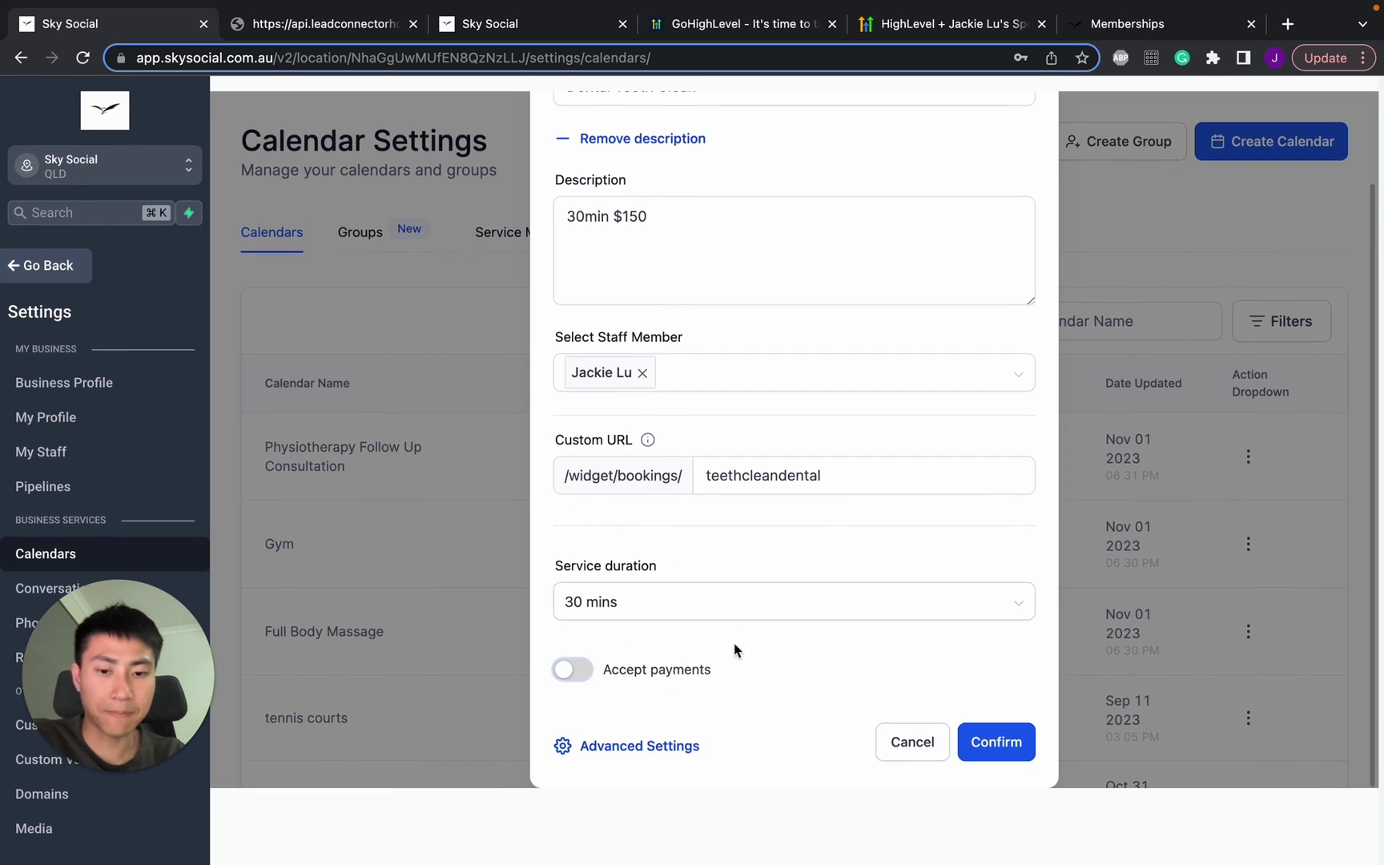
{"action": "left_click", "coordinate": [612, 745]}
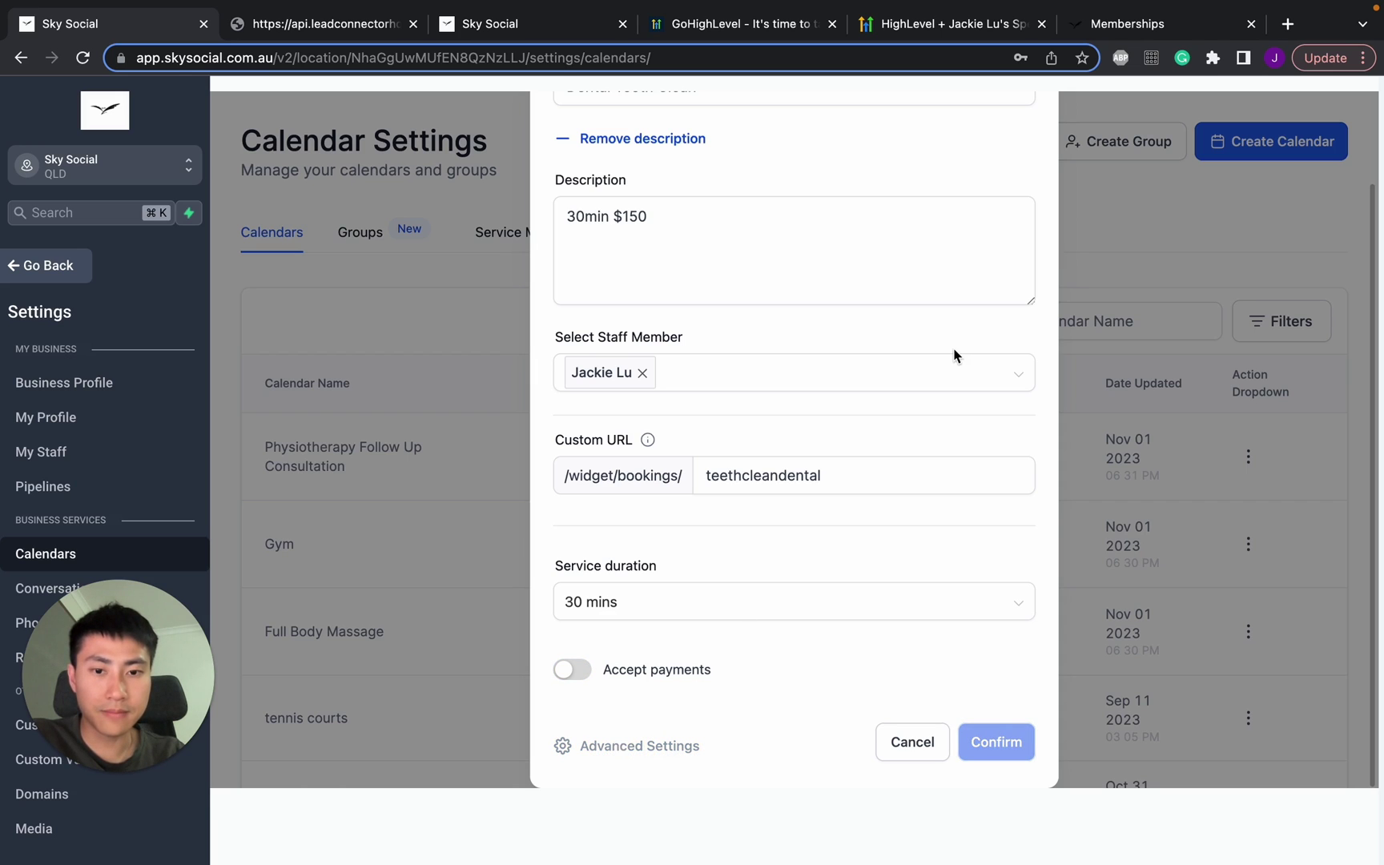
Review the calendar's availability settings, including minimum scheduling notice, and its forms and payment section
{"action": "scroll", "coordinate": [946, 450], "scroll_direction": "down", "scroll_amount": 2}
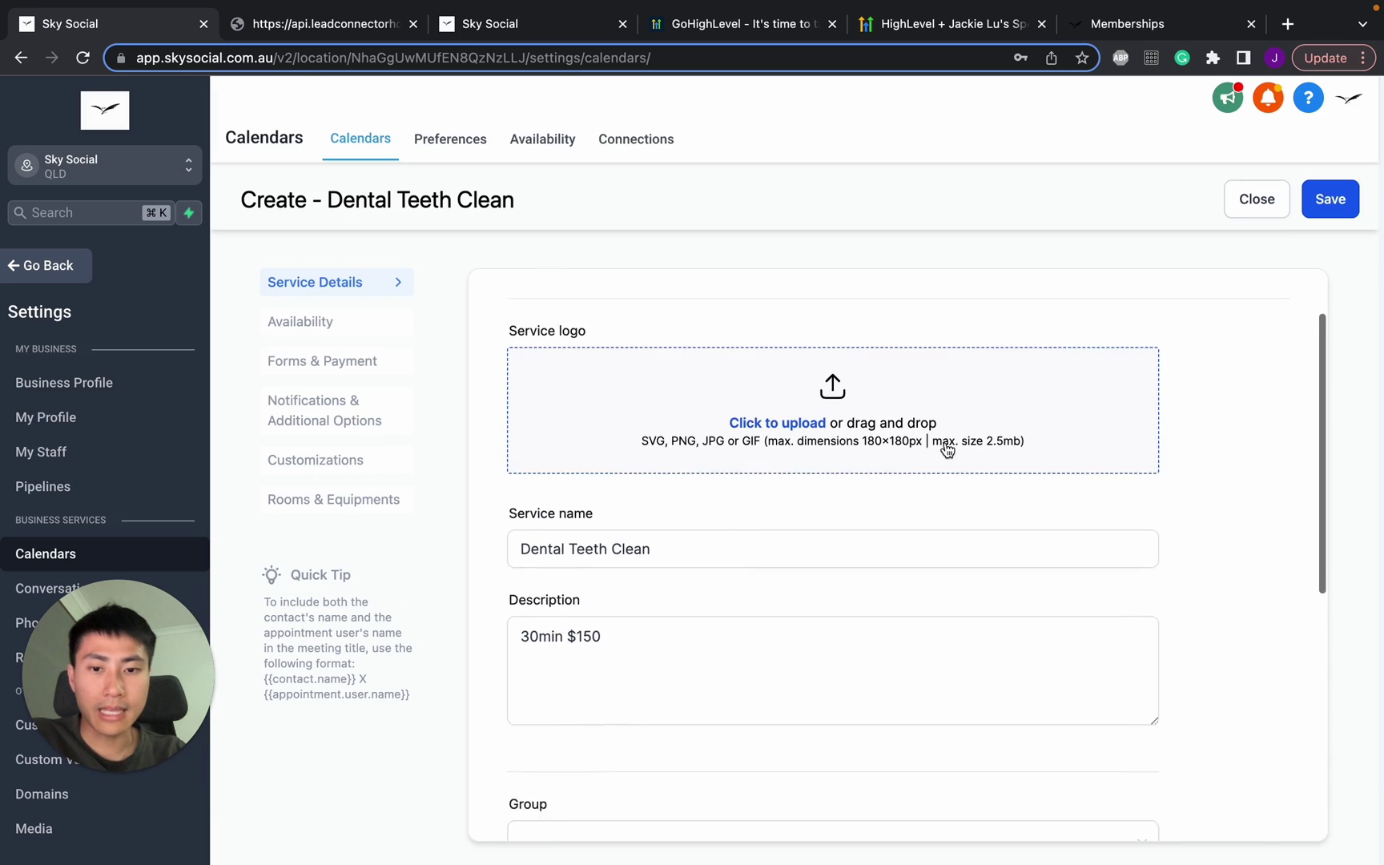
{"action": "scroll", "coordinate": [946, 450], "scroll_direction": "down", "scroll_amount": 6}
{"action": "scroll", "coordinate": [946, 450], "scroll_direction": "up", "scroll_amount": 7}
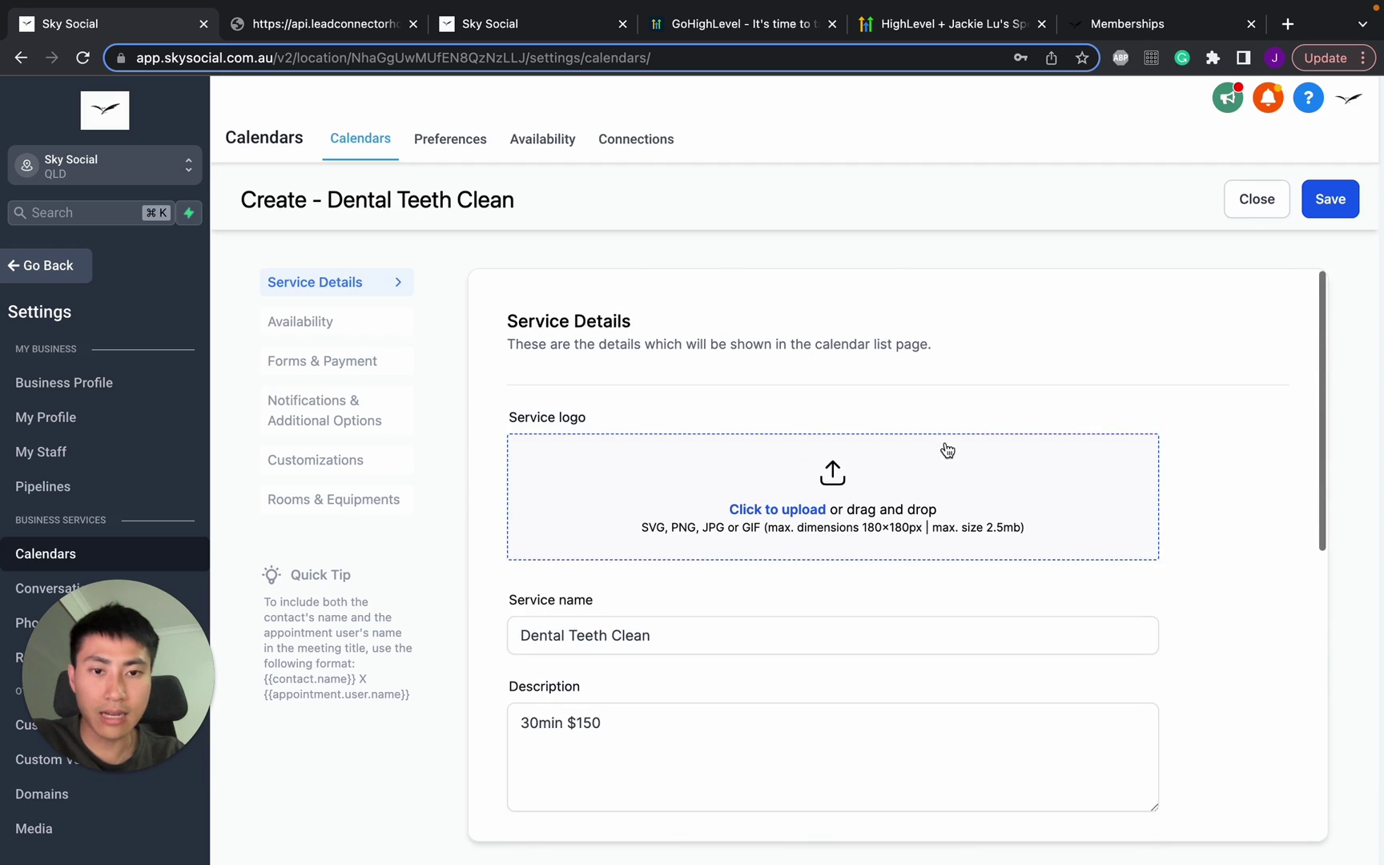
{"action": "left_click", "coordinate": [317, 324]}
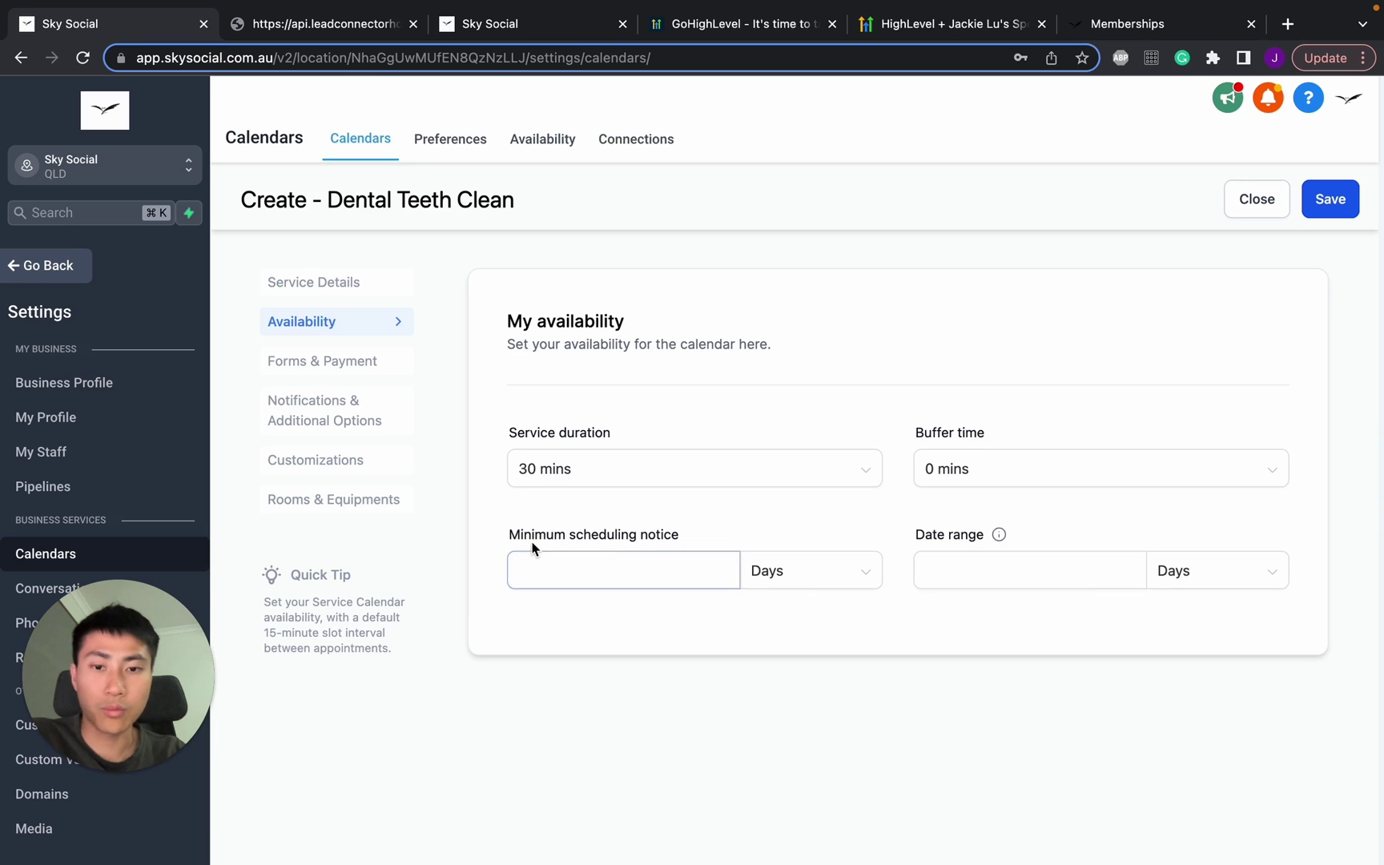
{"action": "left_click_drag", "start_coordinate": [544, 535], "coordinate": [654, 537]}
{"action": "left_click", "coordinate": [654, 538]}
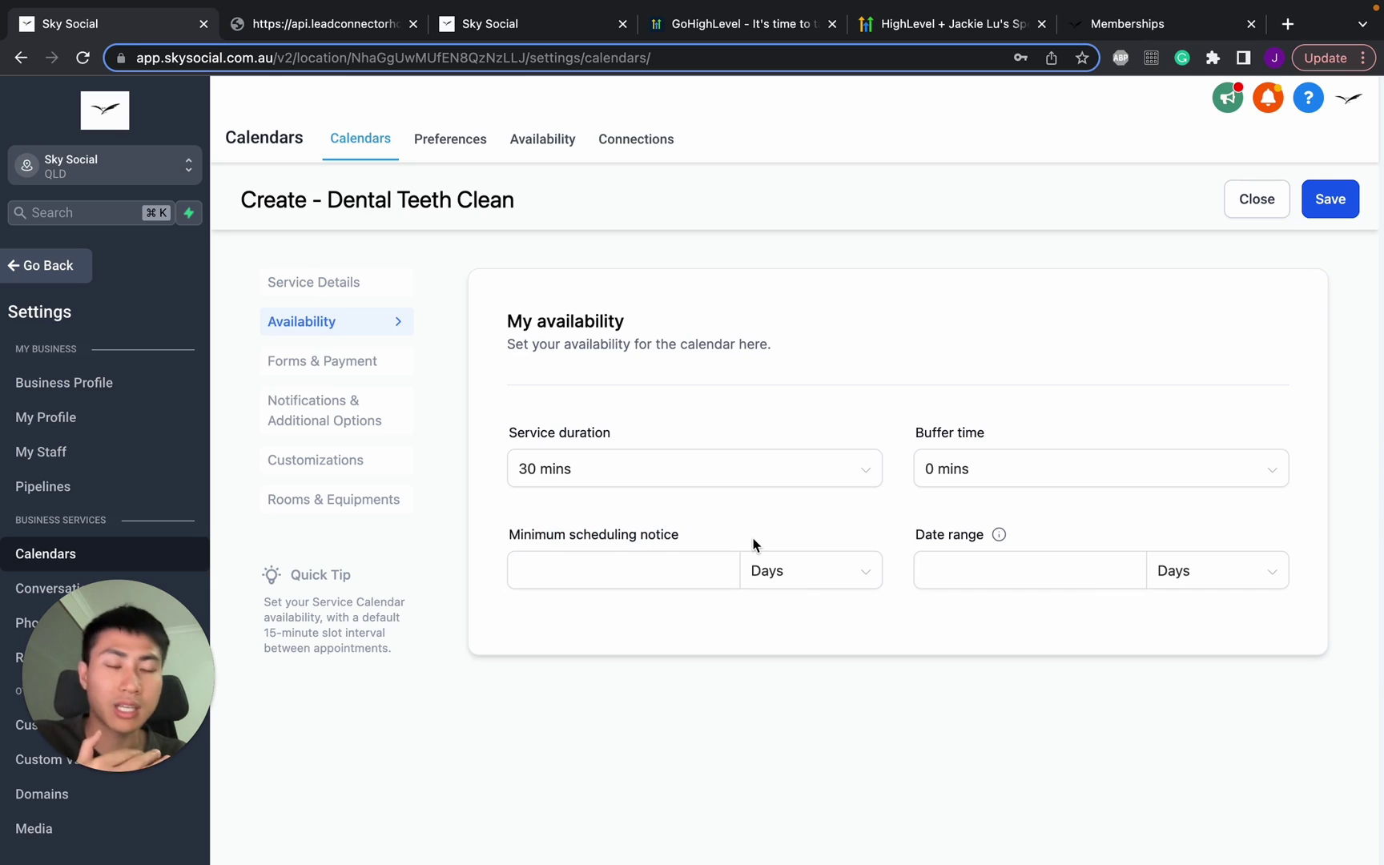
{"action": "left_click", "coordinate": [386, 368]}
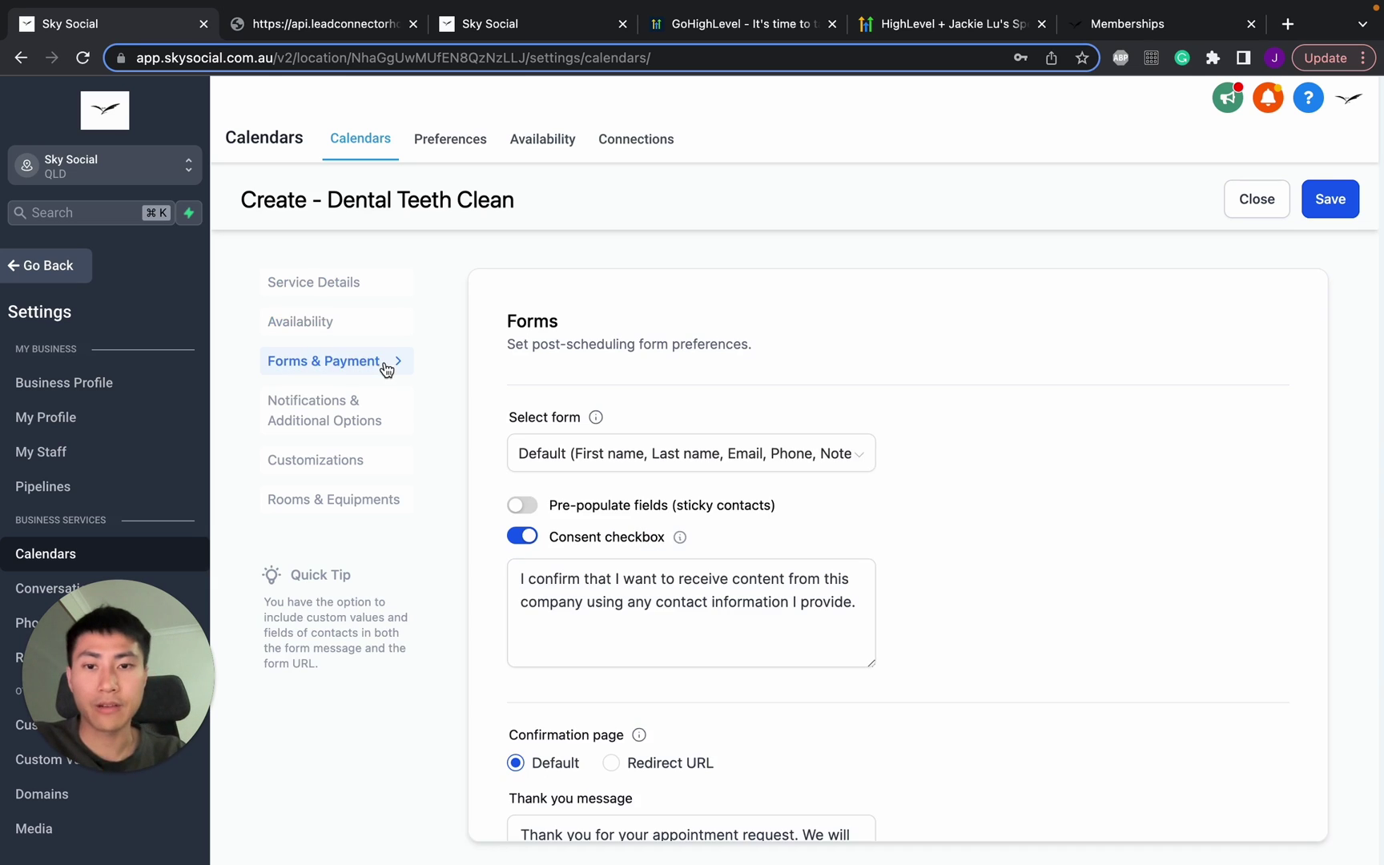
Send the acknowledgement email to both the Contact and the Assigned staff
{"action": "left_click", "coordinate": [384, 417]}
{"action": "scroll", "coordinate": [649, 498], "scroll_direction": "down", "scroll_amount": 1}
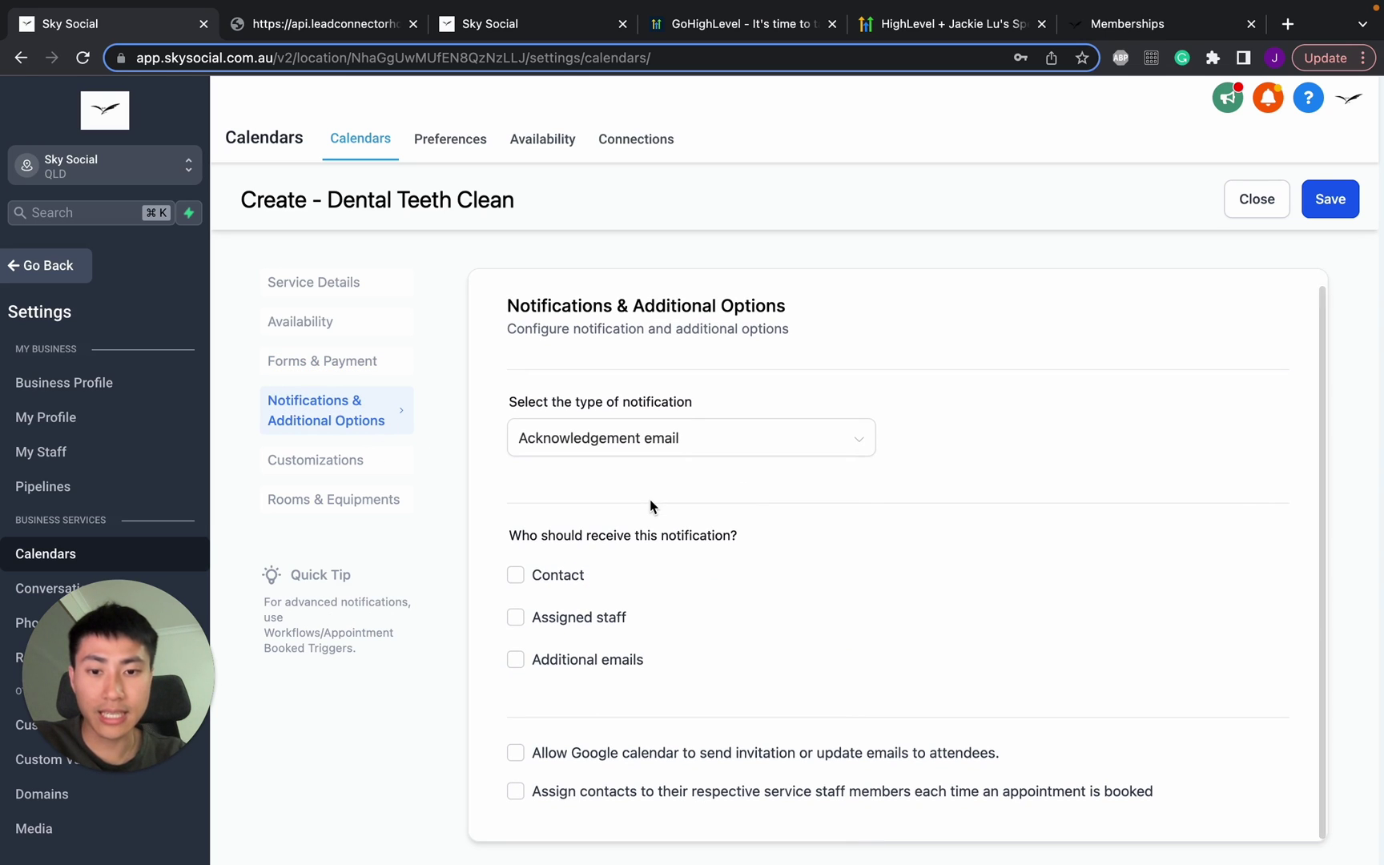
{"action": "left_click", "coordinate": [600, 439]}
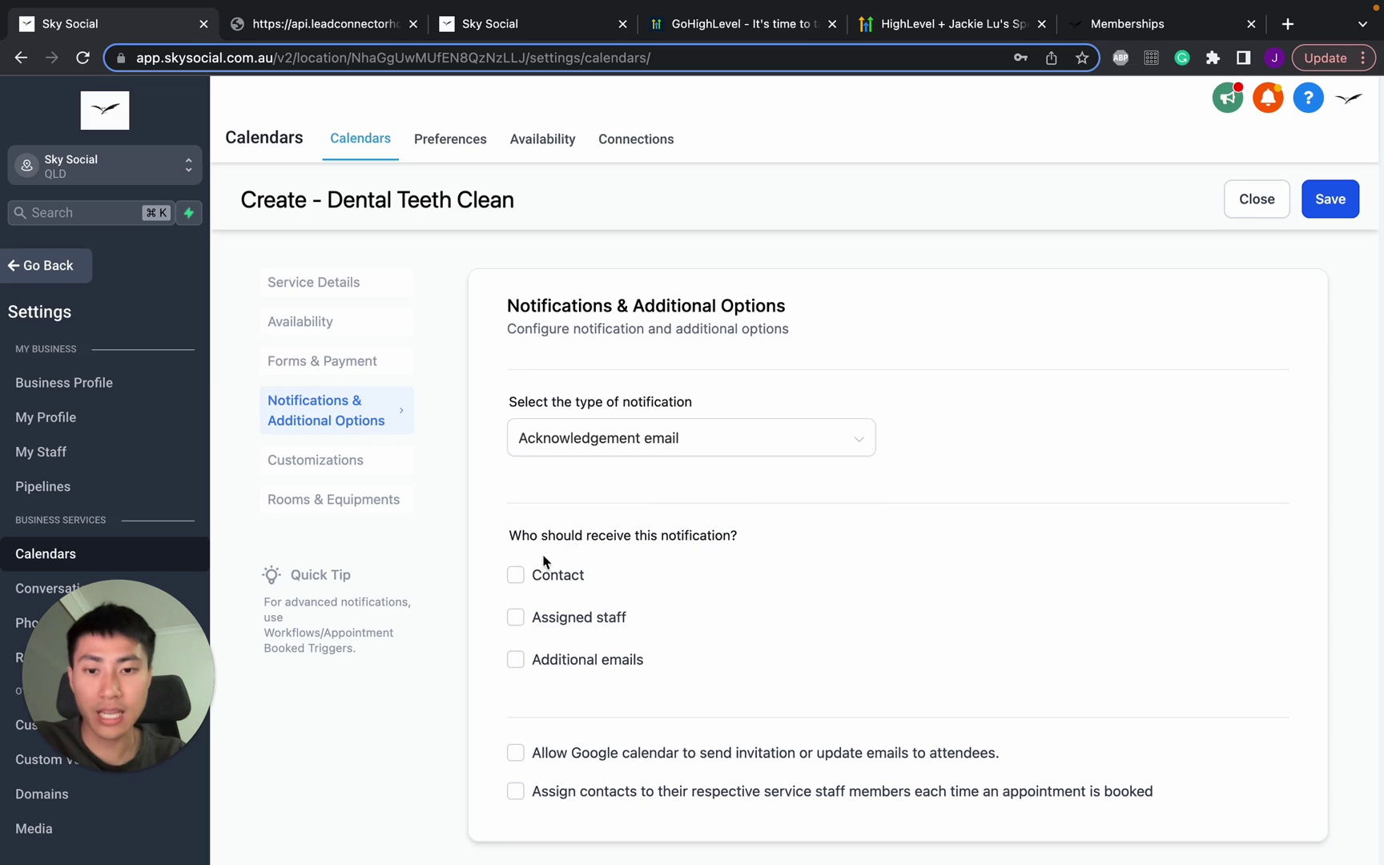
{"action": "left_click", "coordinate": [515, 574]}
{"action": "left_click", "coordinate": [515, 616]}
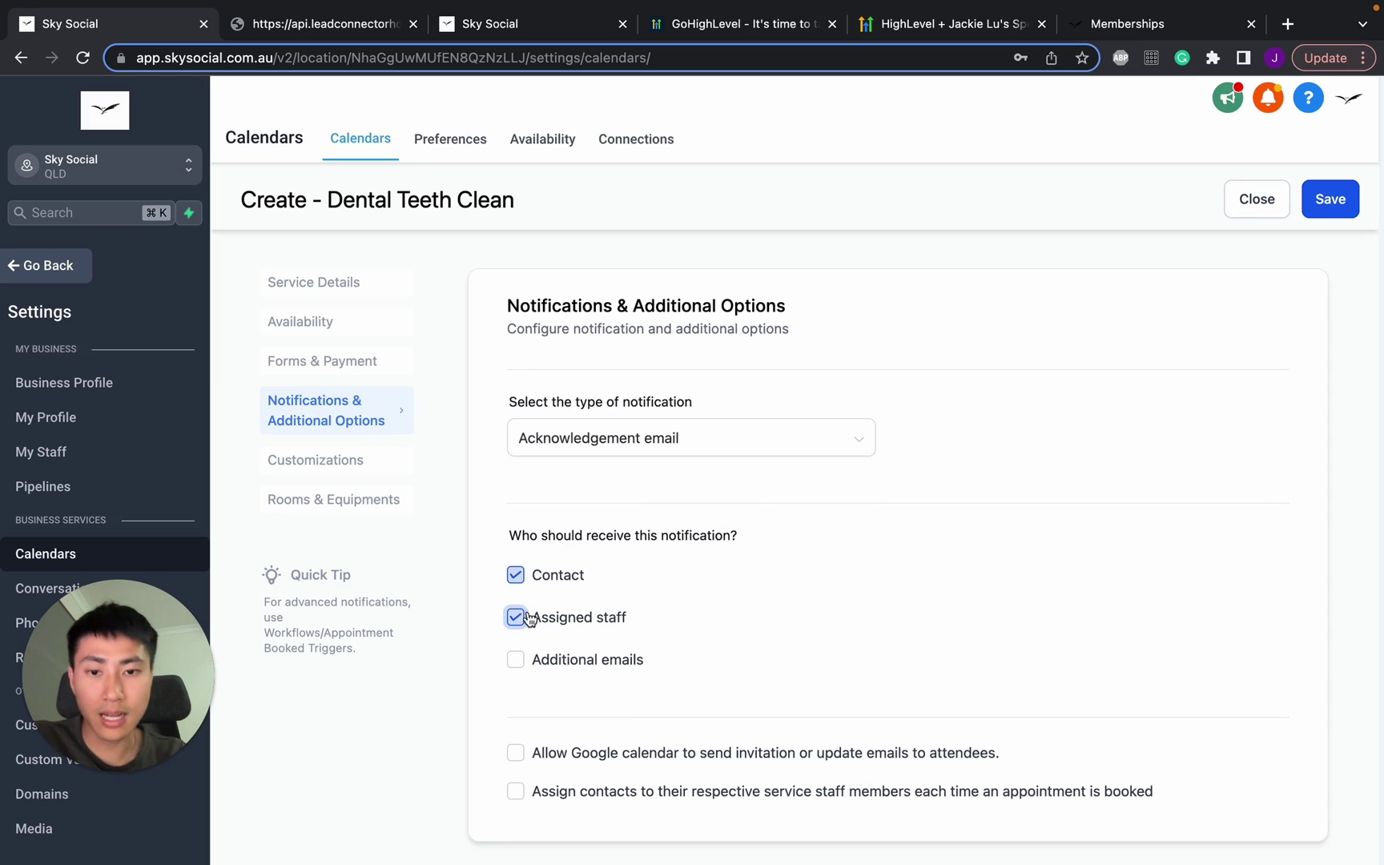
Look over the Customizations options, then bring up Rooms & Equipments
{"action": "left_click", "coordinate": [323, 464]}
{"action": "scroll", "coordinate": [732, 475], "scroll_direction": "down", "scroll_amount": 2}
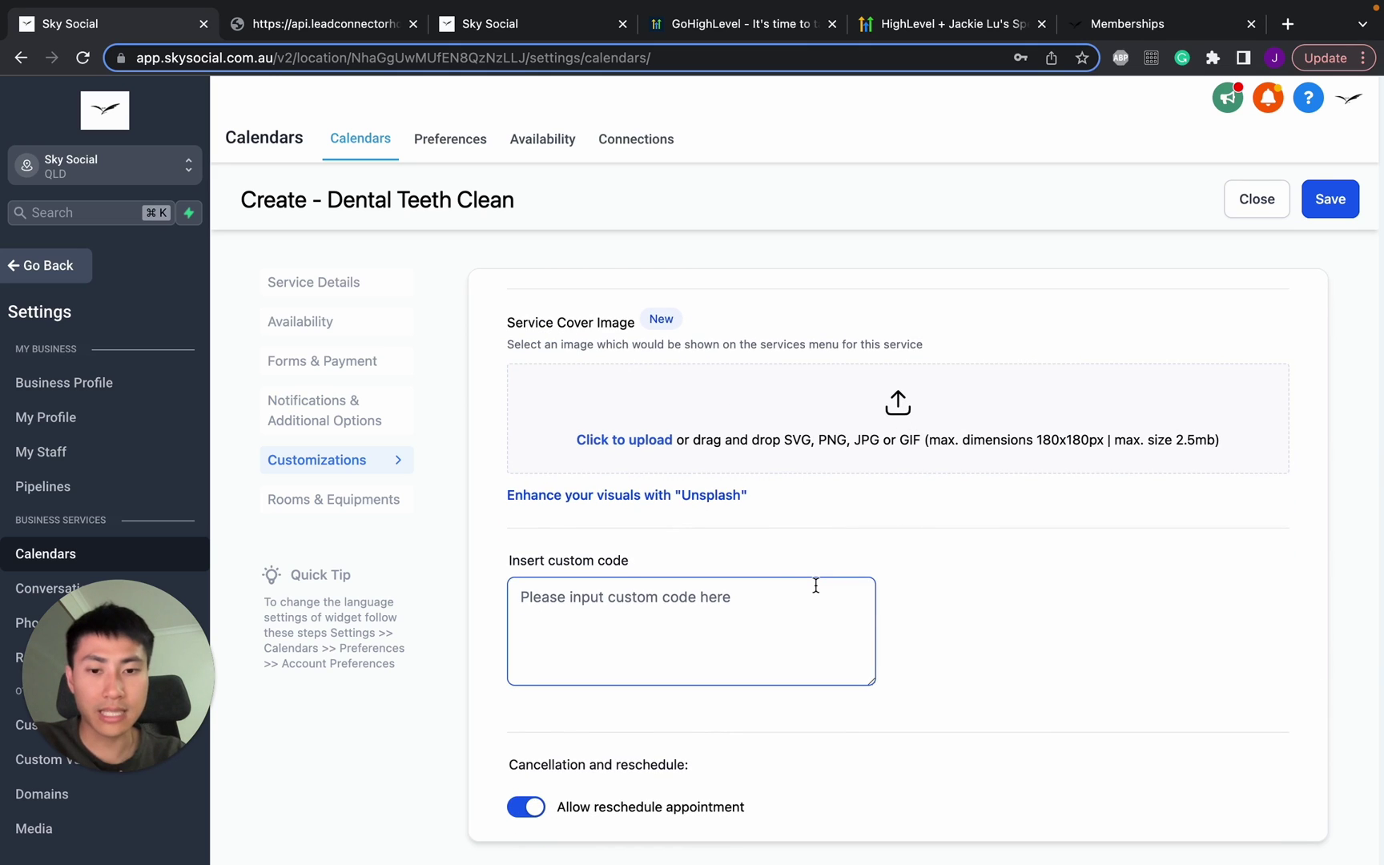
{"action": "scroll", "coordinate": [824, 509], "scroll_direction": "up", "scroll_amount": 3}
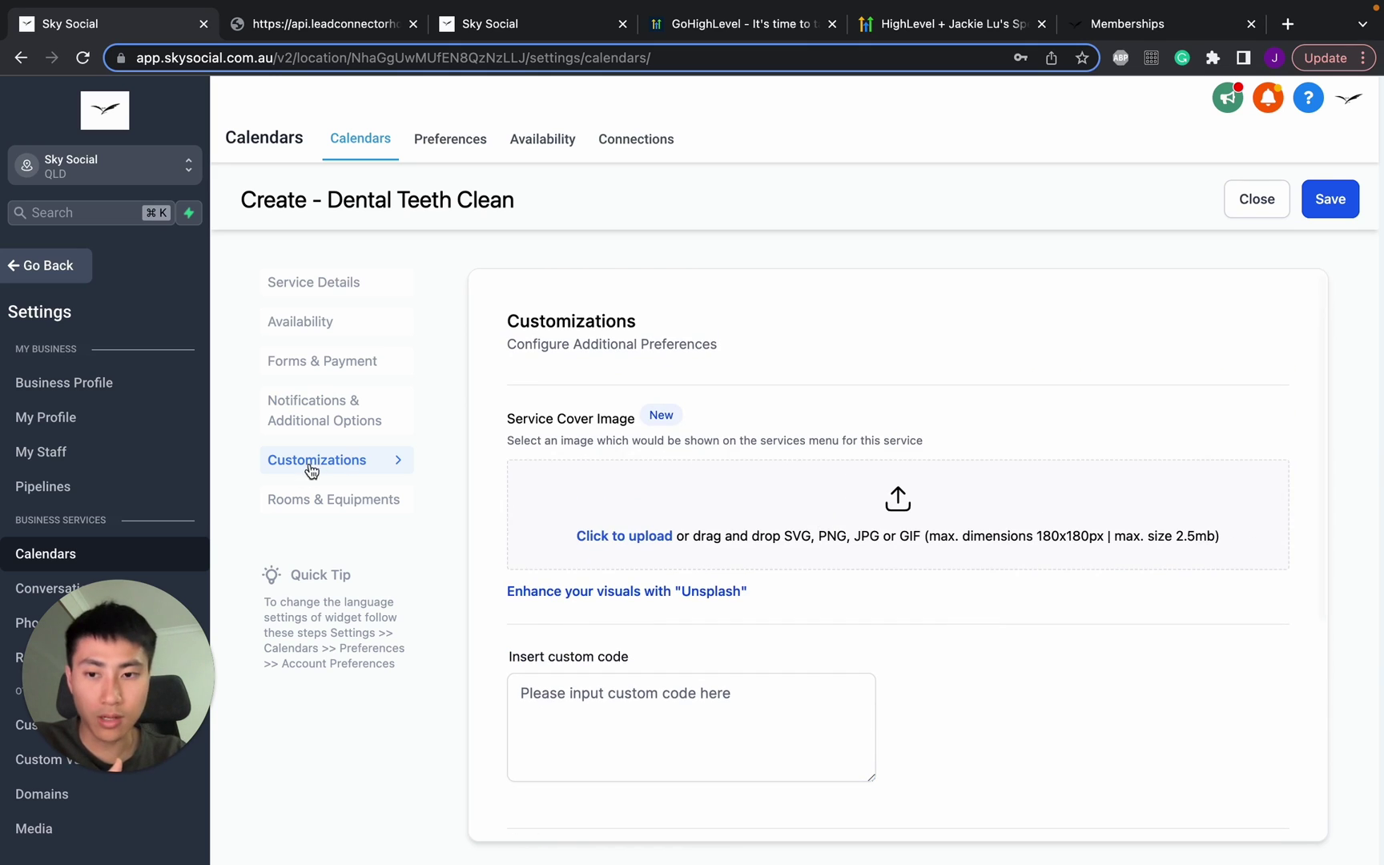
{"action": "left_click", "coordinate": [304, 502]}
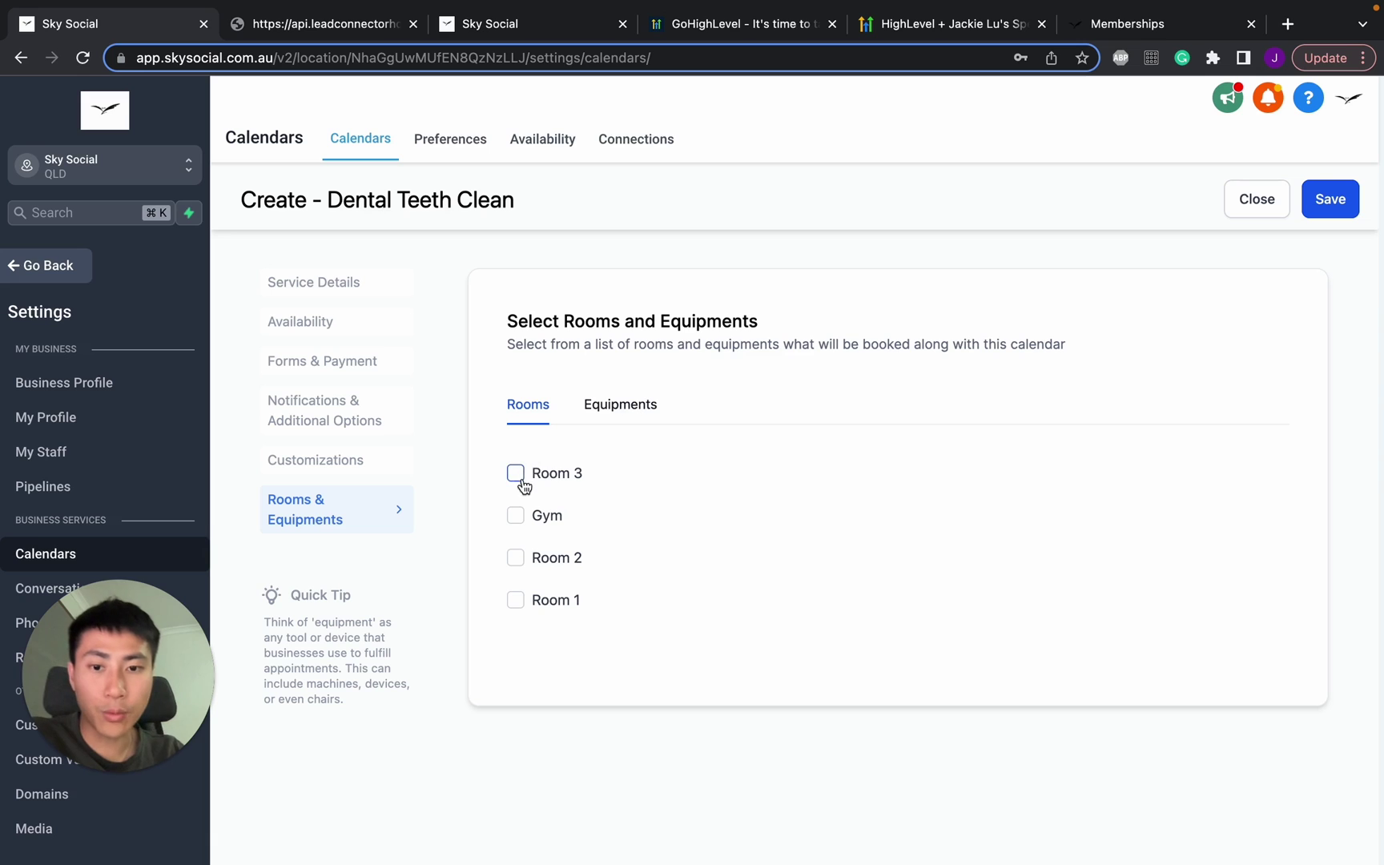
Reserve Room 2 and an equipment item for Dental Teeth Clean, then save the calendar
{"action": "left_click", "coordinate": [631, 403]}
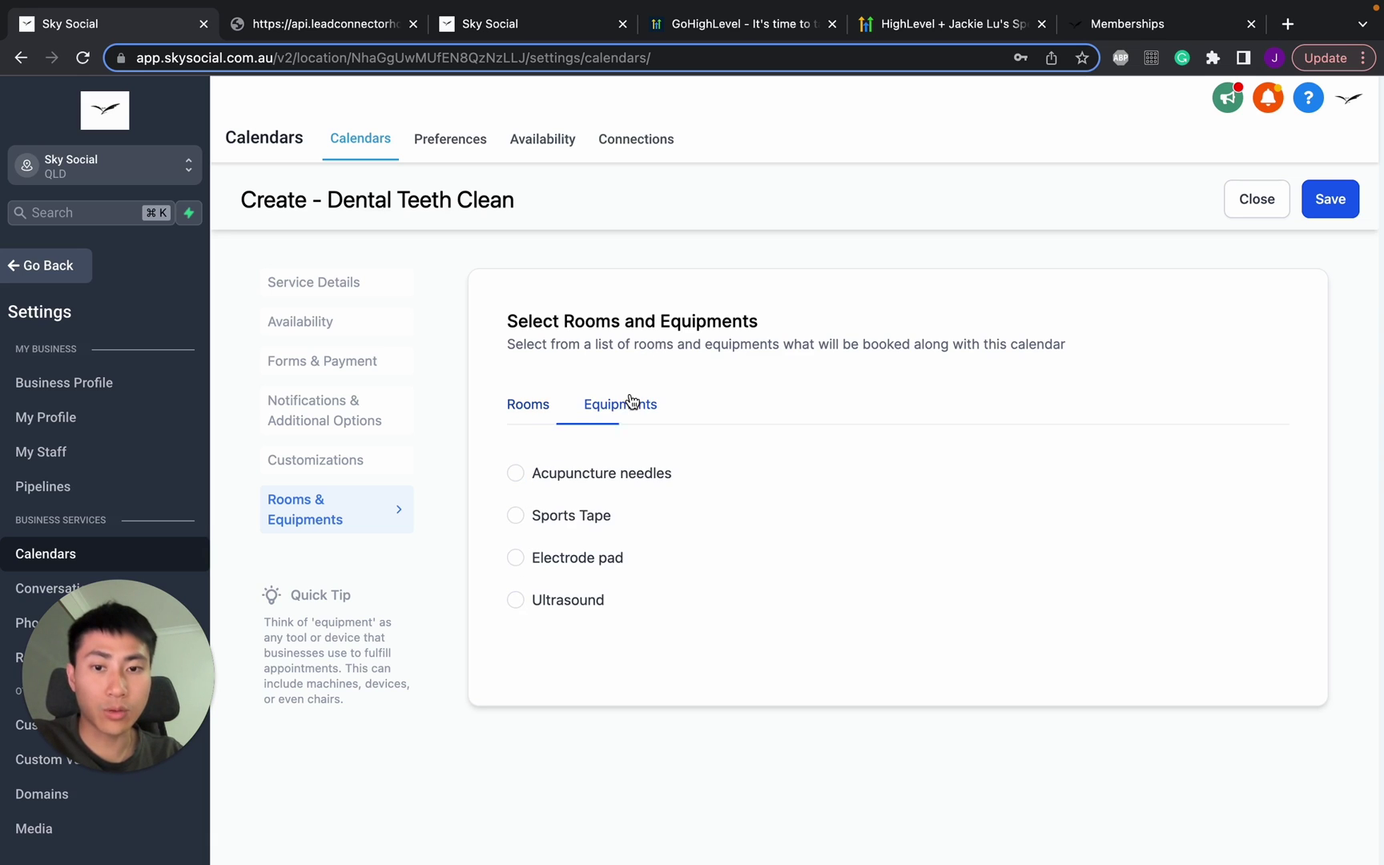
{"action": "left_click", "coordinate": [529, 410]}
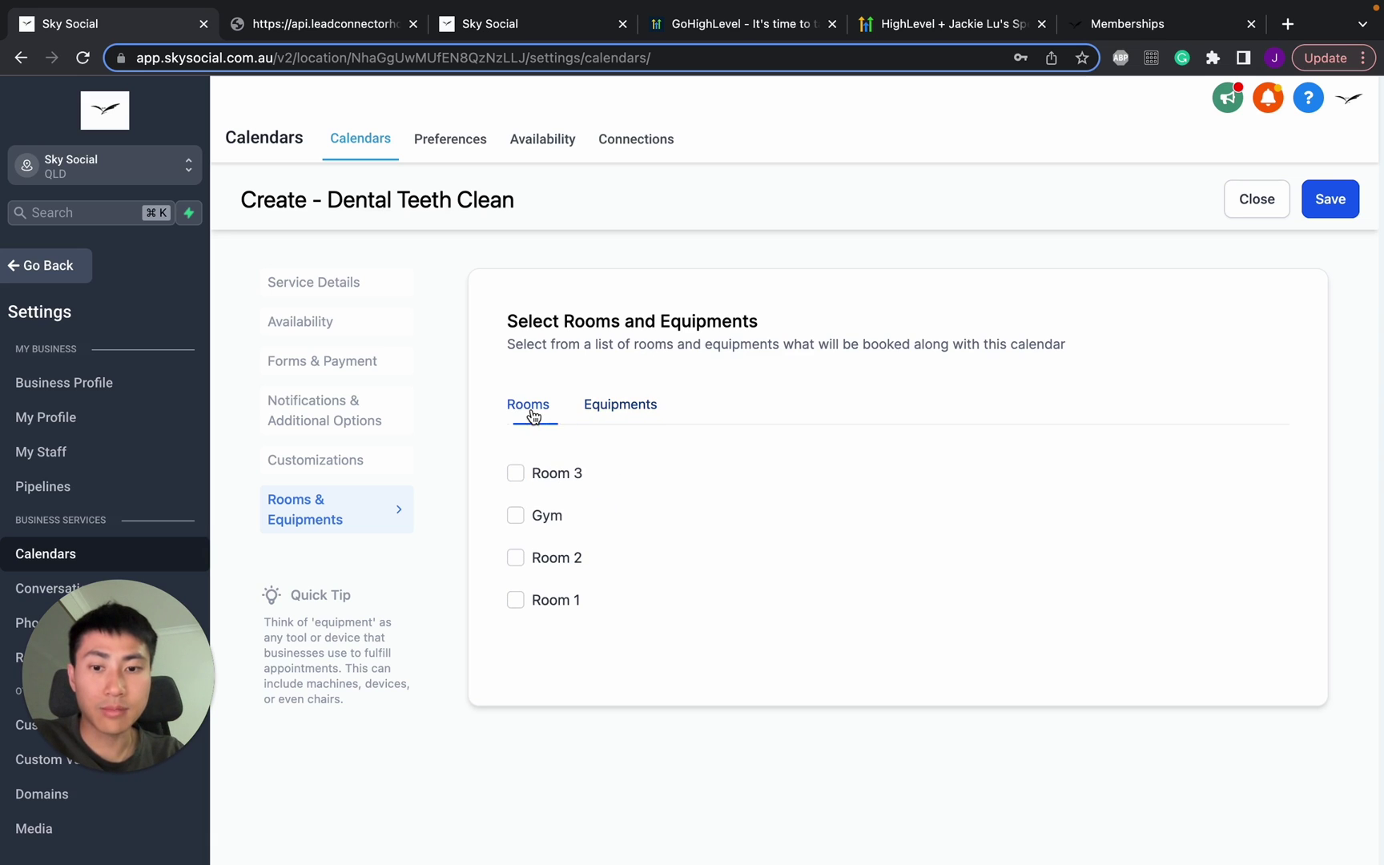
{"action": "left_click", "coordinate": [516, 558]}
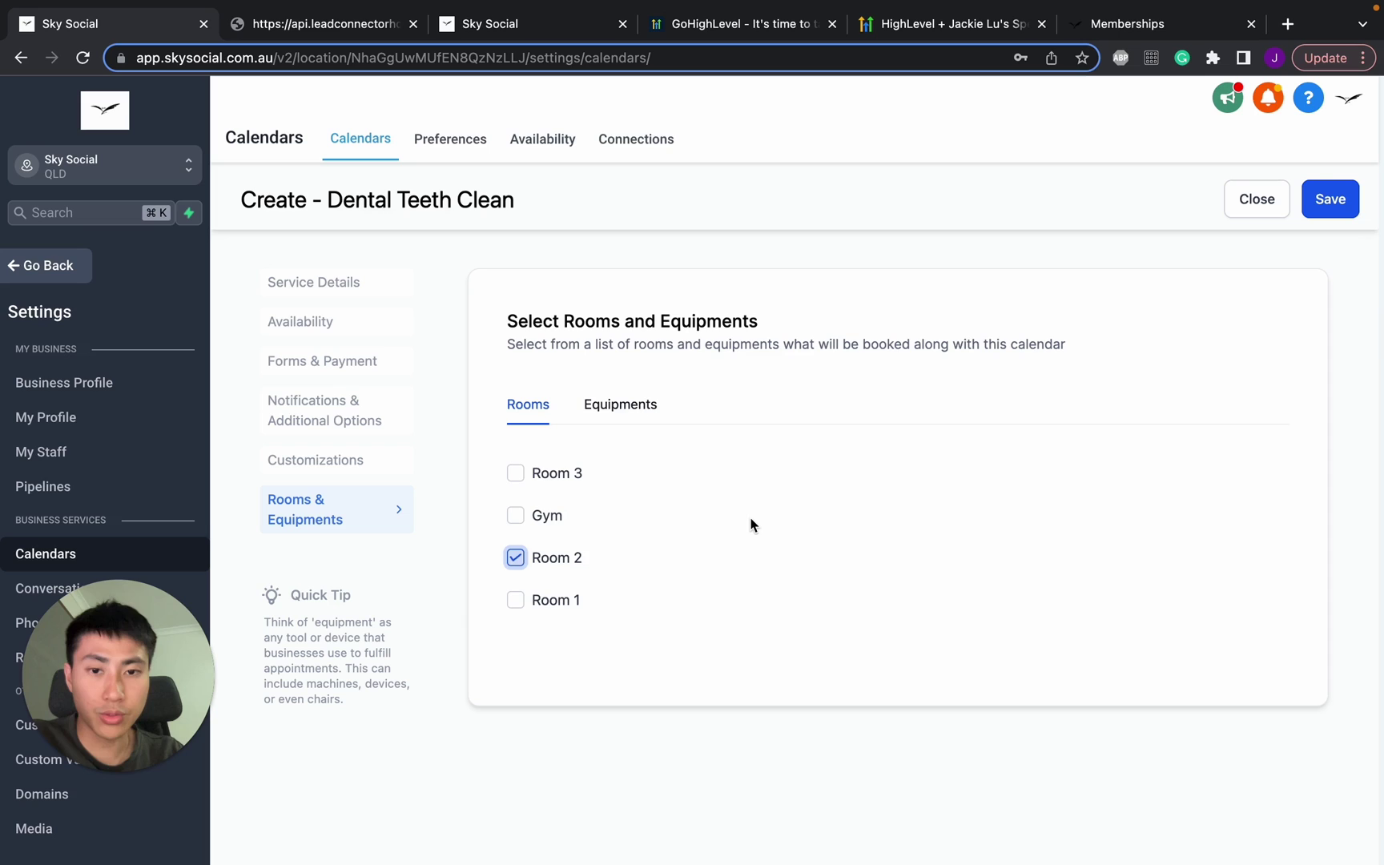
{"action": "left_click", "coordinate": [623, 406]}
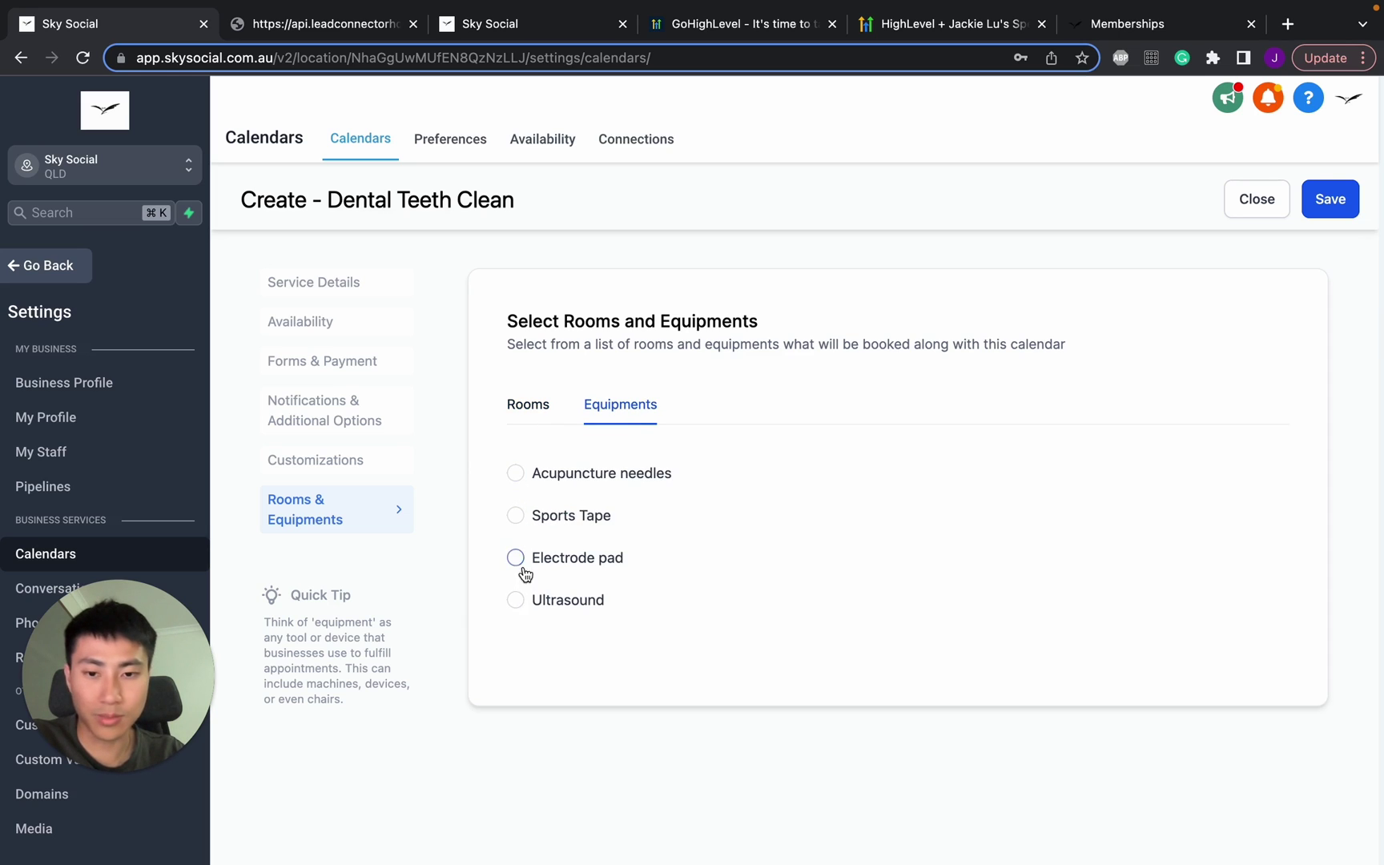
{"action": "left_click", "coordinate": [516, 601]}
{"action": "left_click", "coordinate": [544, 422]}
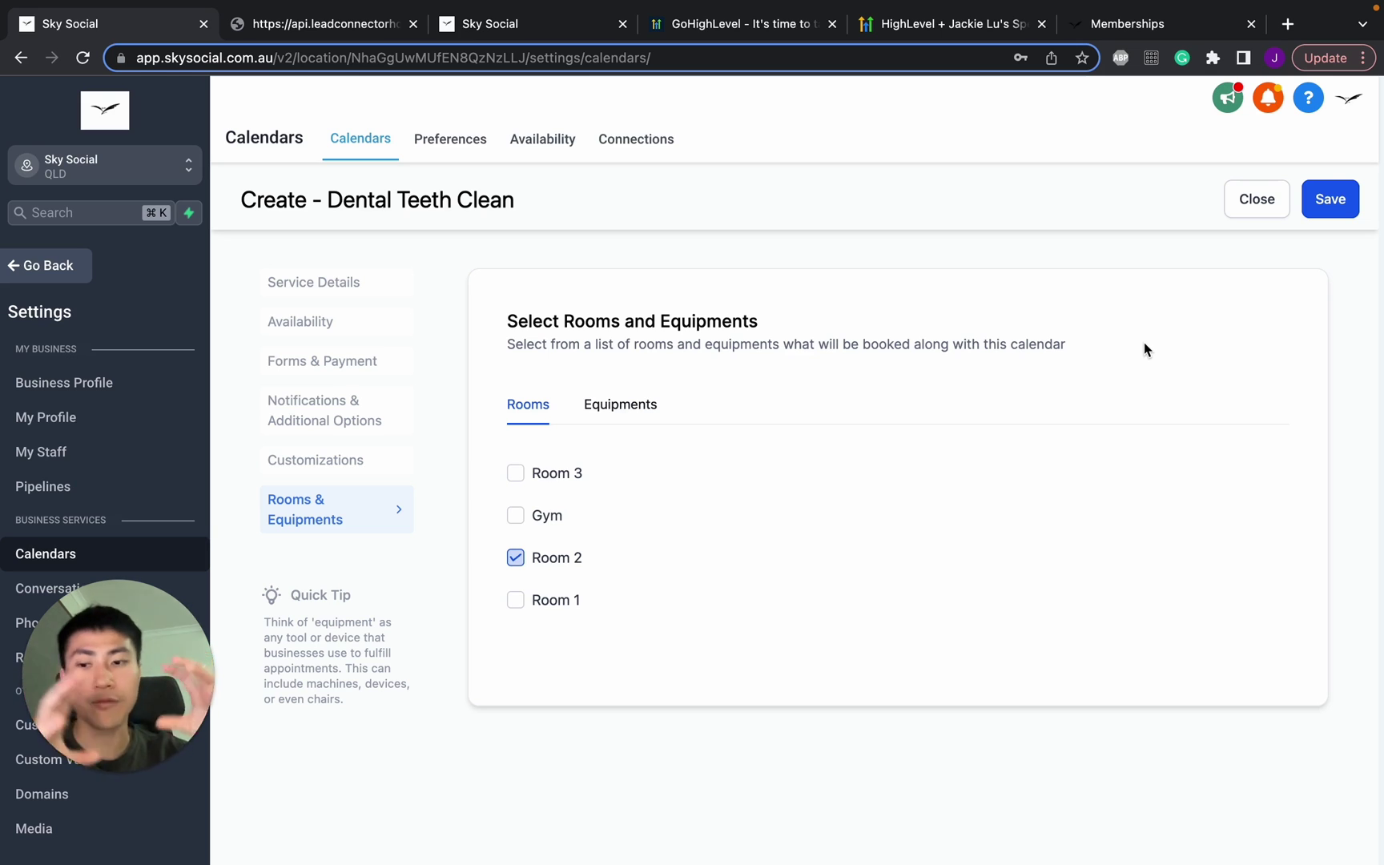
{"action": "left_click", "coordinate": [1329, 198]}
{"action": "scroll", "coordinate": [1117, 237], "scroll_direction": "down", "scroll_amount": 3}
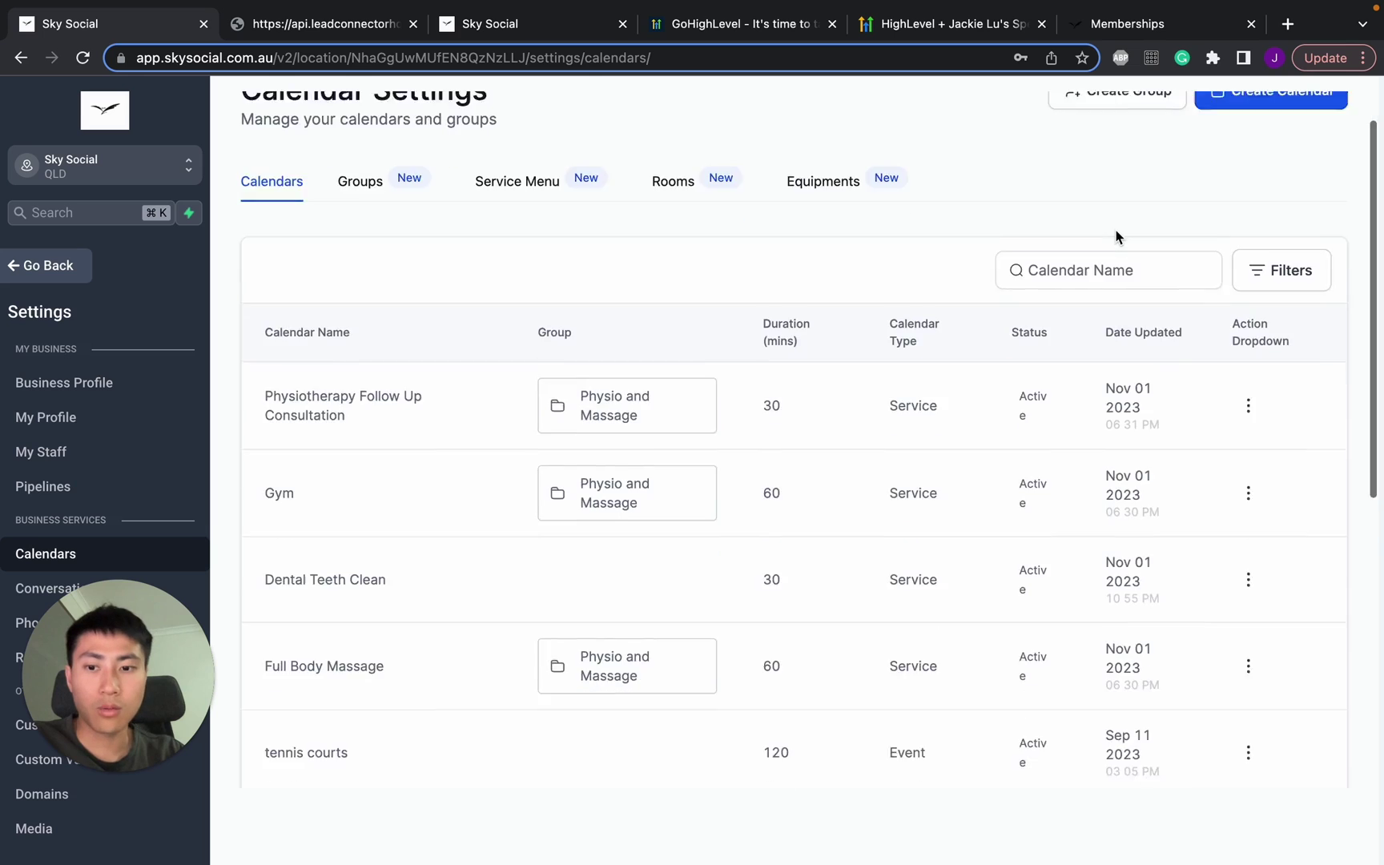
{"action": "left_click", "coordinate": [1248, 479]}
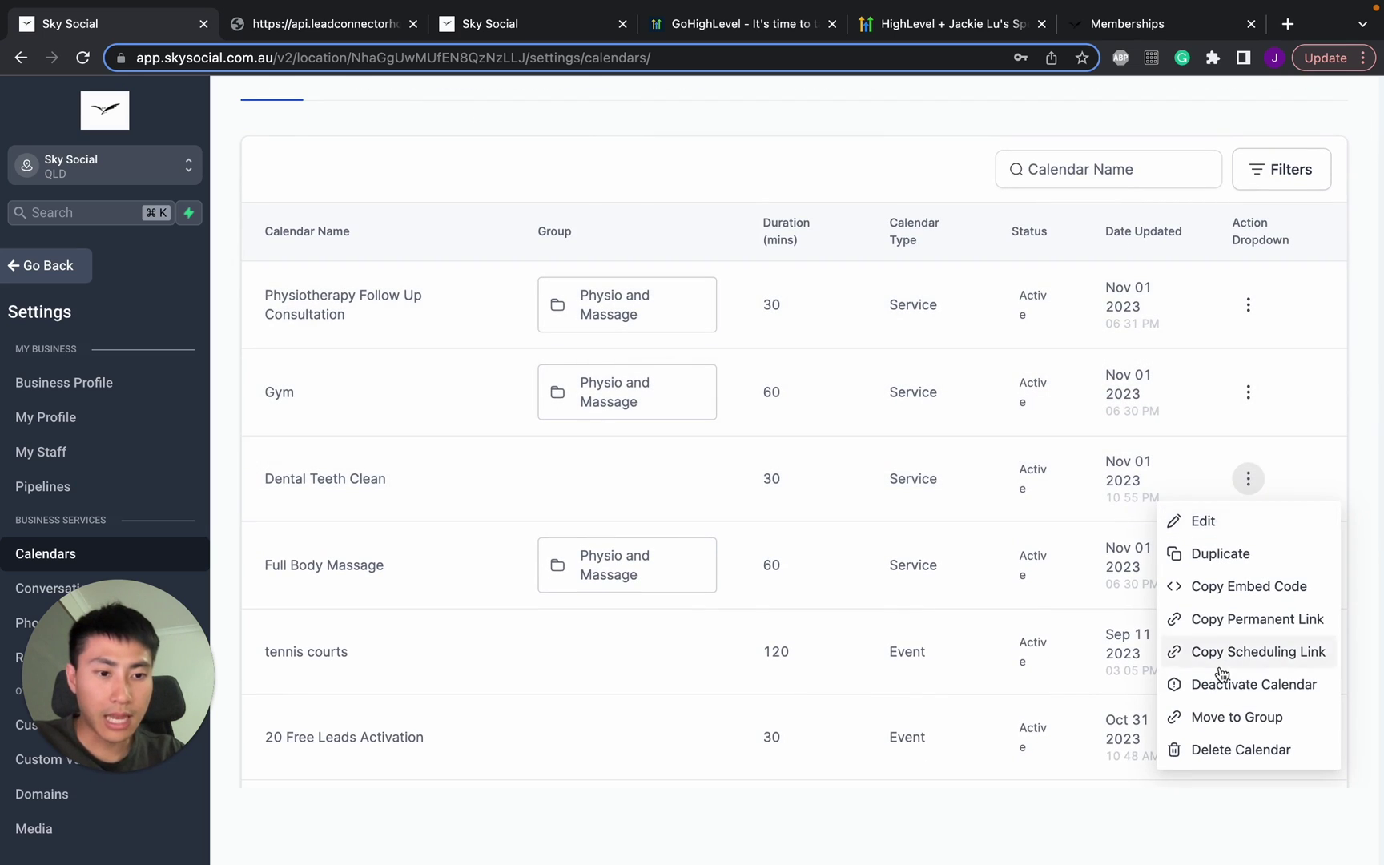
Move Dental Teeth Clean into the Physio and Massage group, accepting the legacy-link warning
{"action": "left_click", "coordinate": [1201, 717]}
{"action": "left_click", "coordinate": [825, 418]}
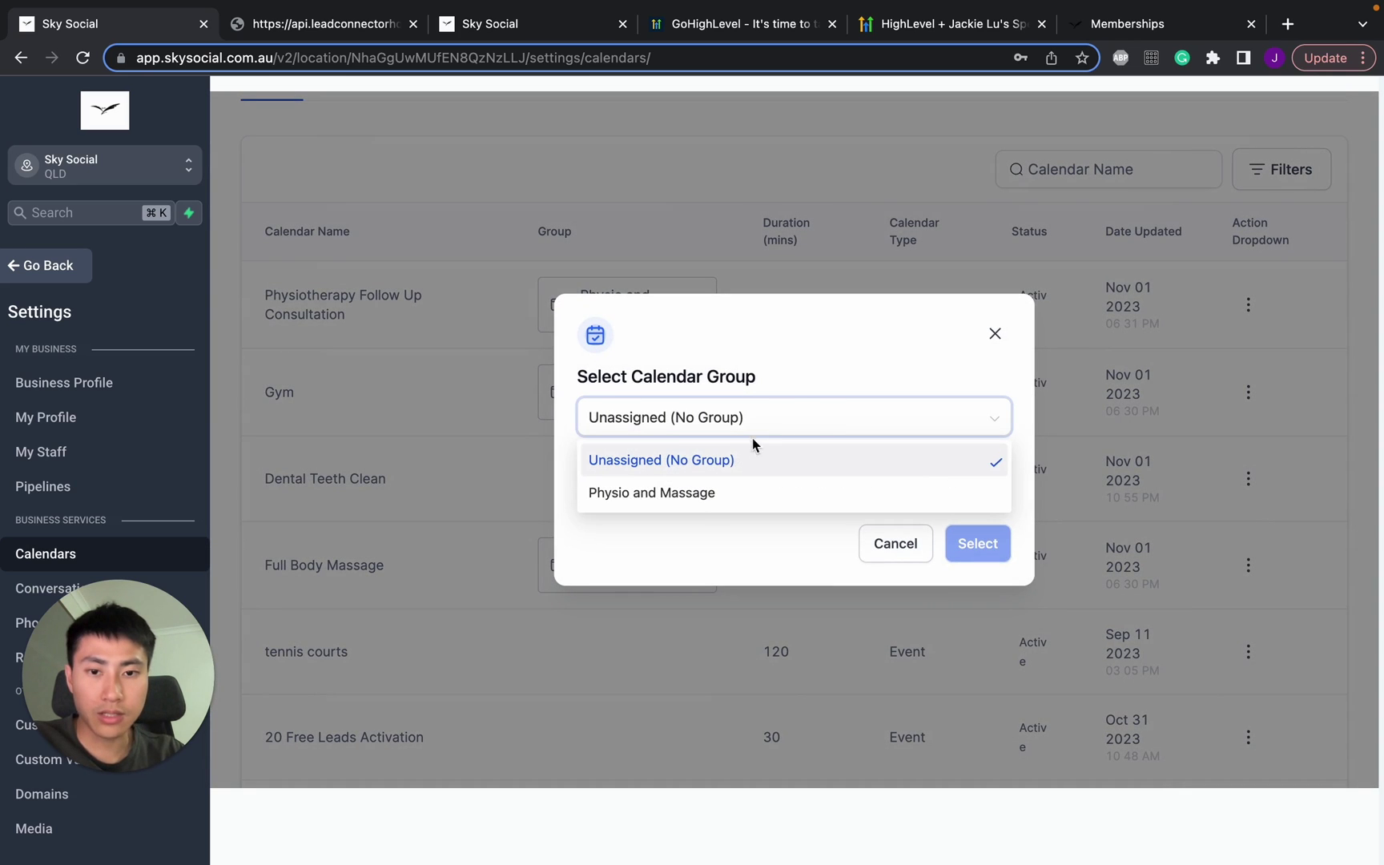
{"action": "left_click", "coordinate": [697, 492]}
{"action": "left_click", "coordinate": [587, 460]}
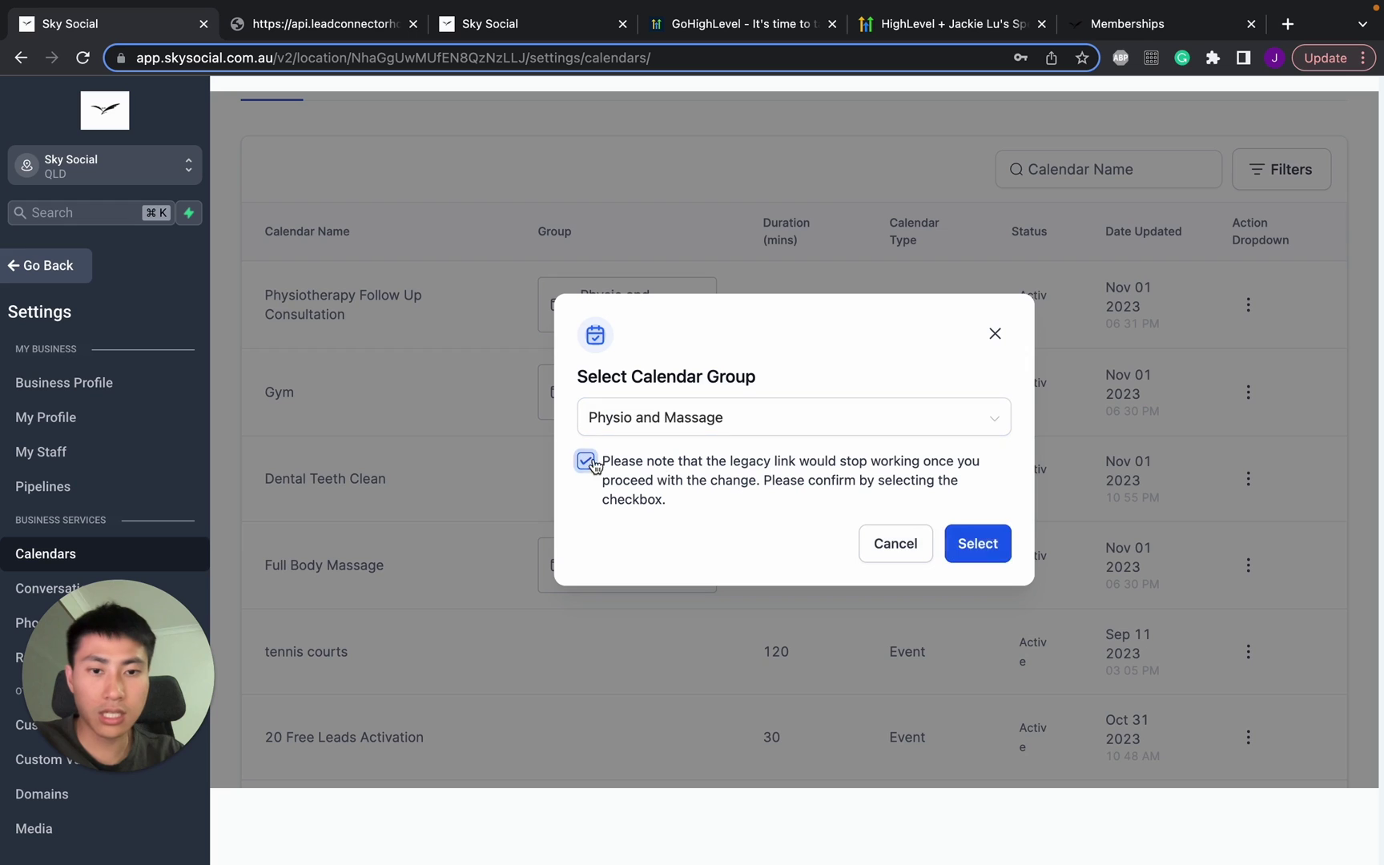
{"action": "left_click", "coordinate": [977, 543]}
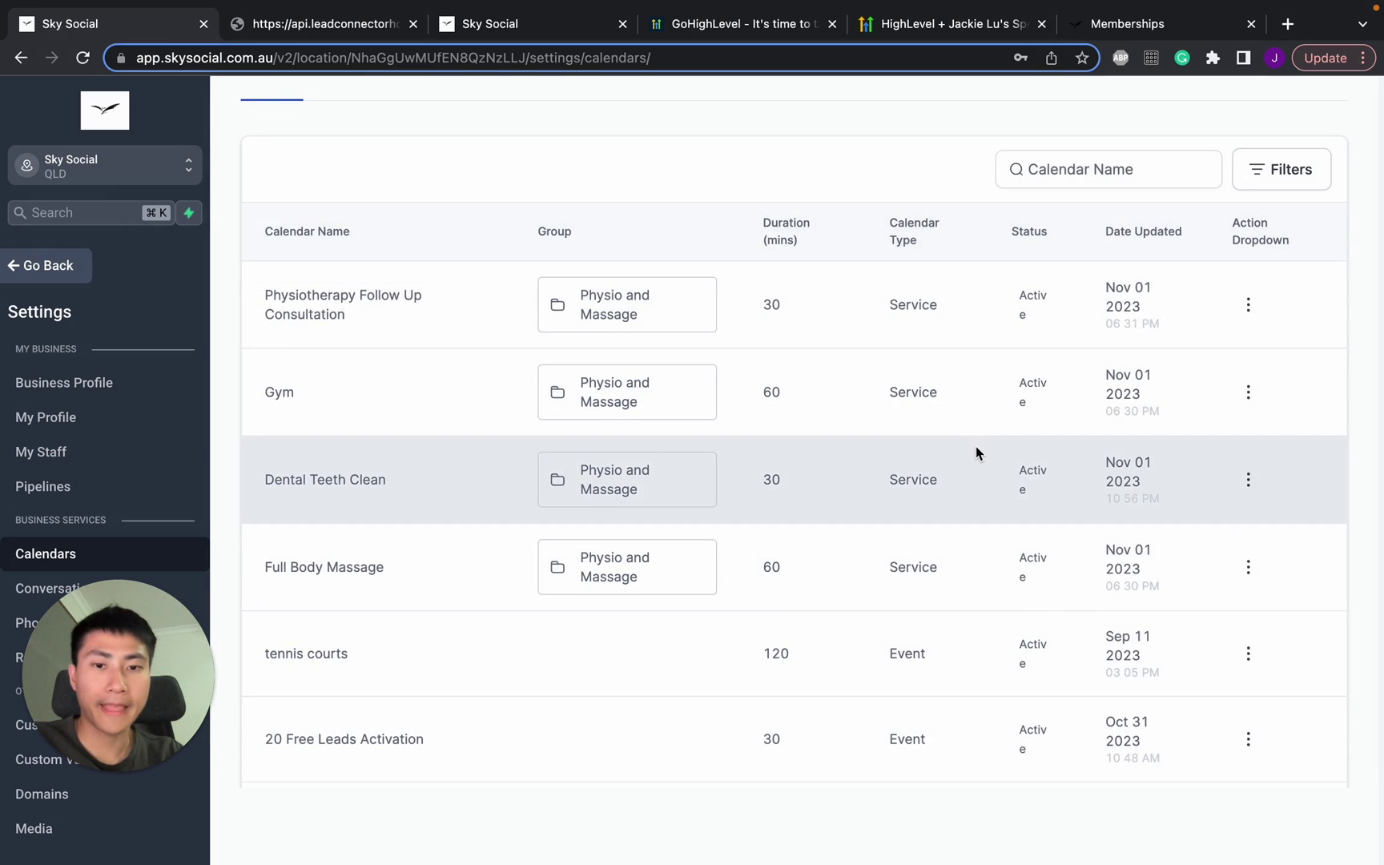
View the Groups list and step through the Create Group form without saving it
{"action": "scroll", "coordinate": [975, 452], "scroll_direction": "up", "scroll_amount": 3}
{"action": "left_click", "coordinate": [360, 232]}
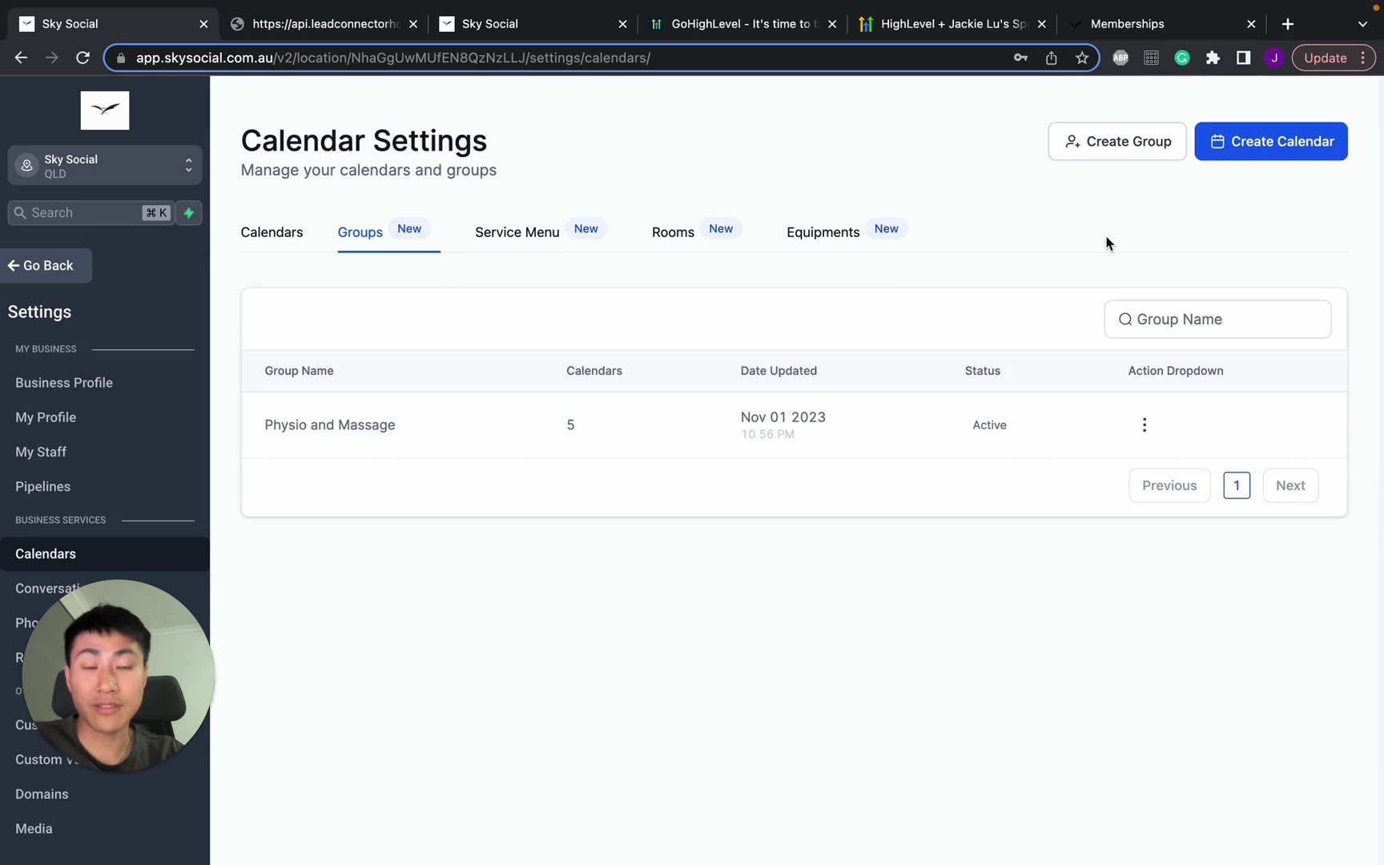
{"action": "left_click", "coordinate": [1099, 149]}
{"action": "left_click", "coordinate": [642, 299]}
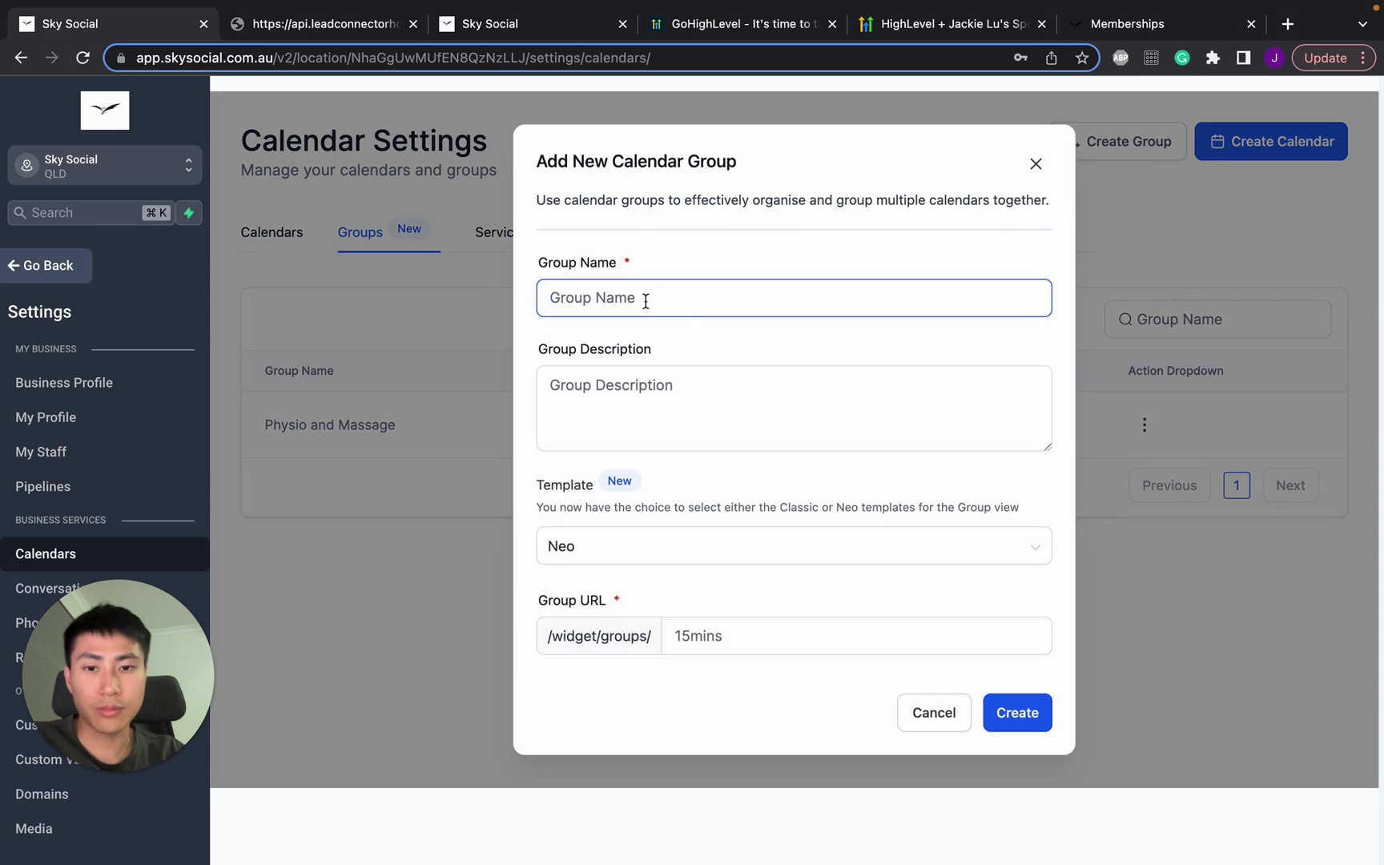
{"action": "left_click", "coordinate": [722, 418]}
{"action": "left_click", "coordinate": [781, 639]}
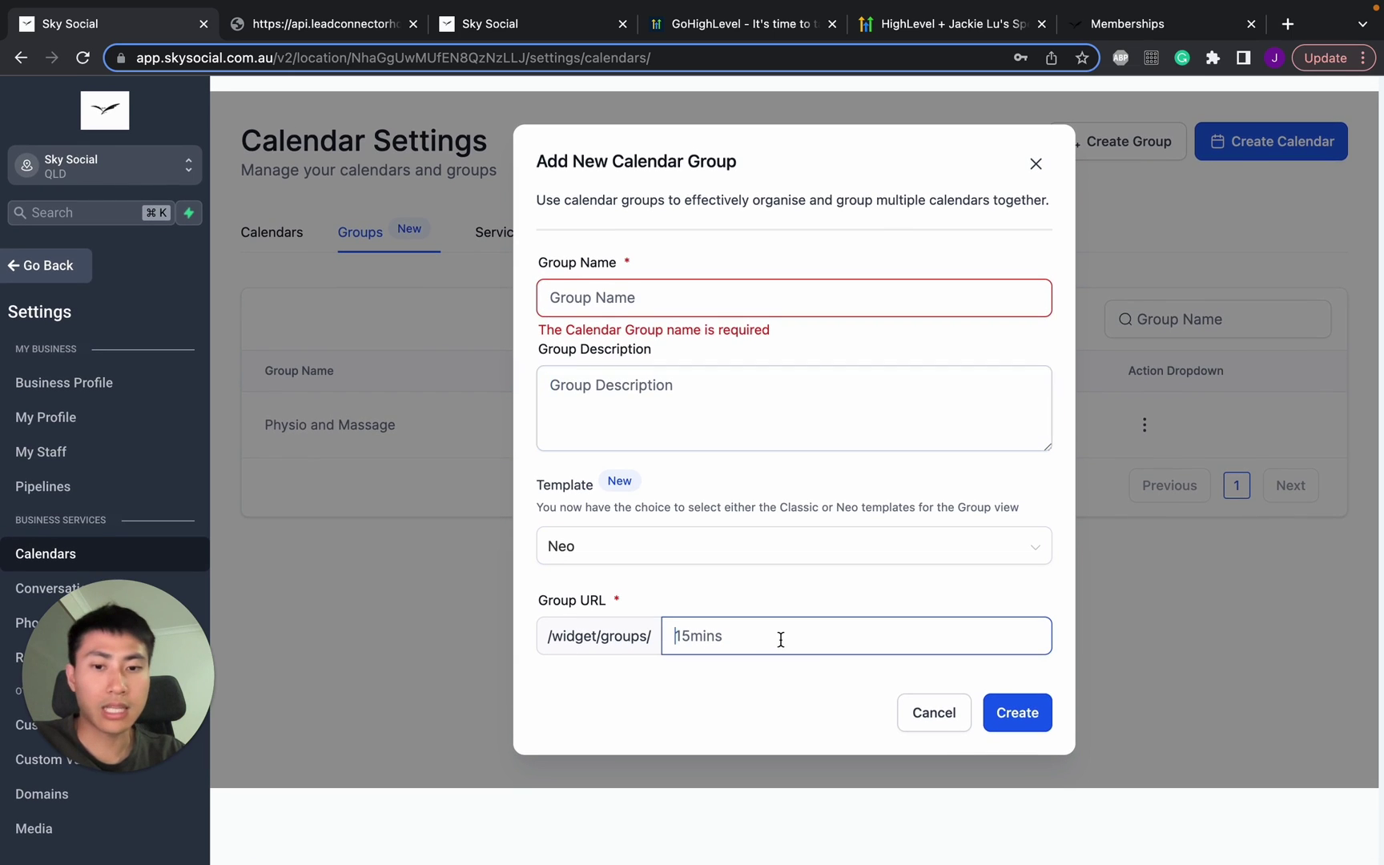
{"action": "left_click", "coordinate": [933, 712]}
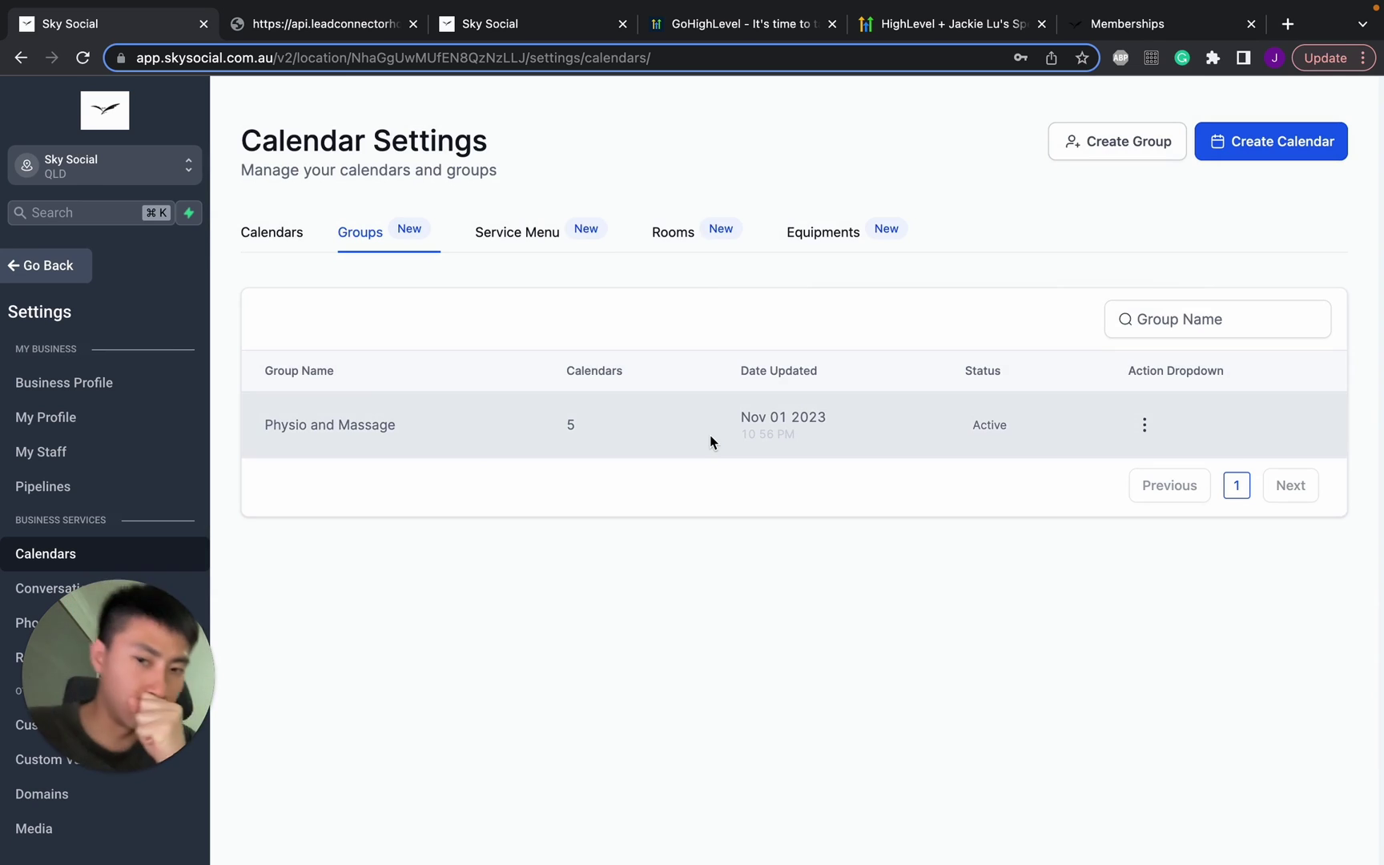
Reload the Physio and Massage widget to confirm Dental Teeth Clean appears, then return to the calendars list
{"action": "left_click", "coordinate": [349, 30]}
{"action": "left_click", "coordinate": [82, 58]}
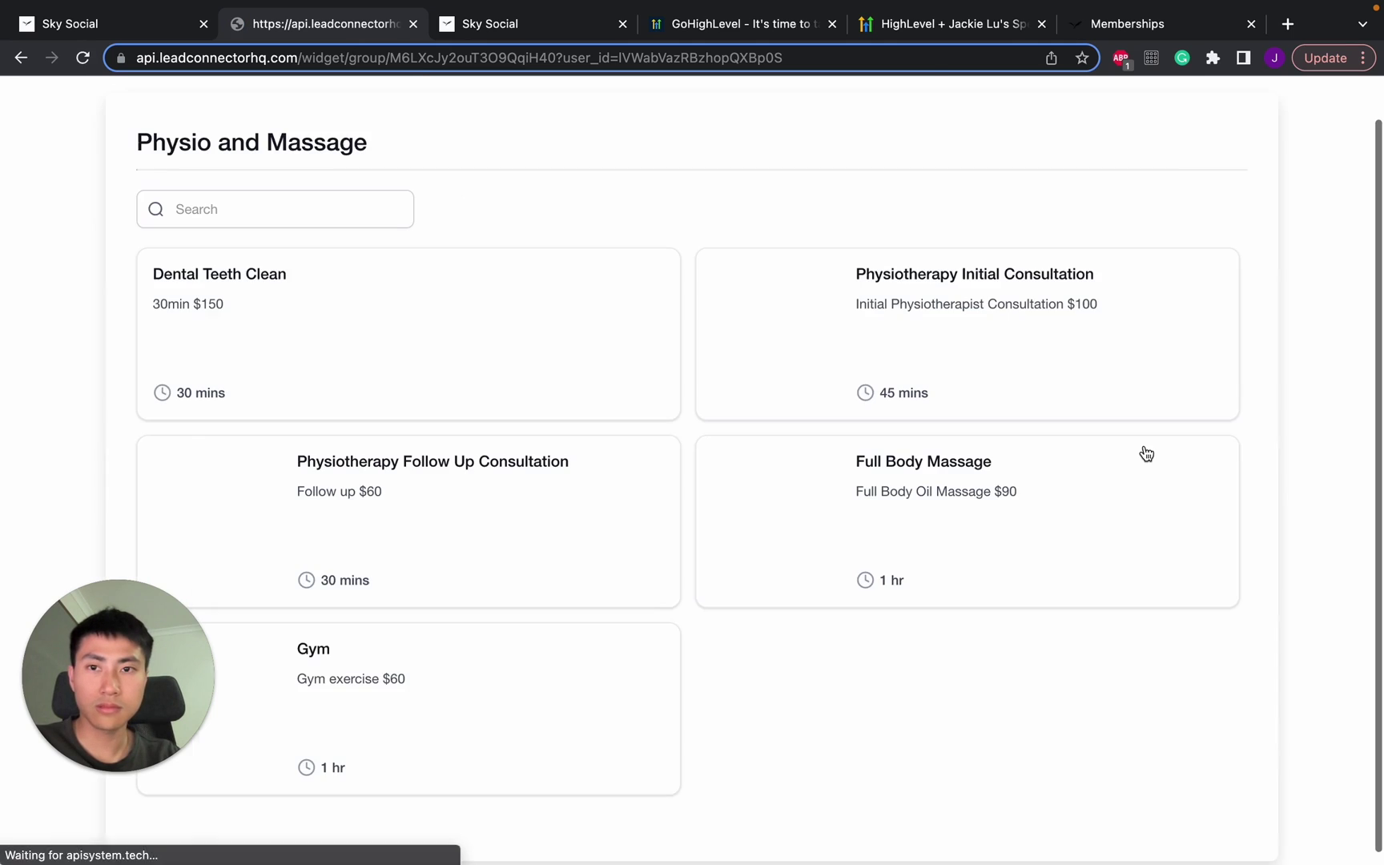
{"action": "scroll", "coordinate": [1142, 454], "scroll_direction": "down", "scroll_amount": 1}
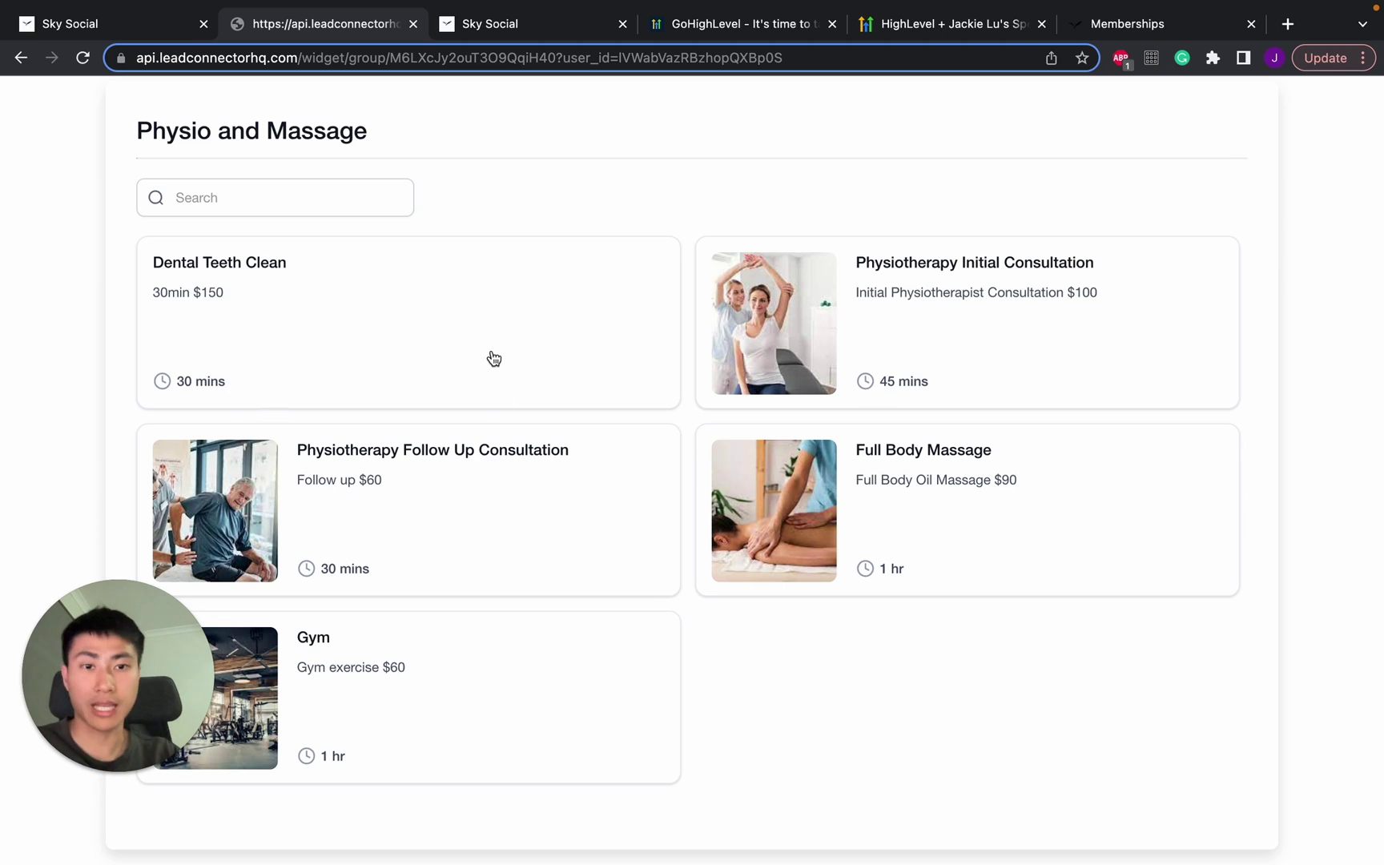
{"action": "left_click", "coordinate": [128, 34]}
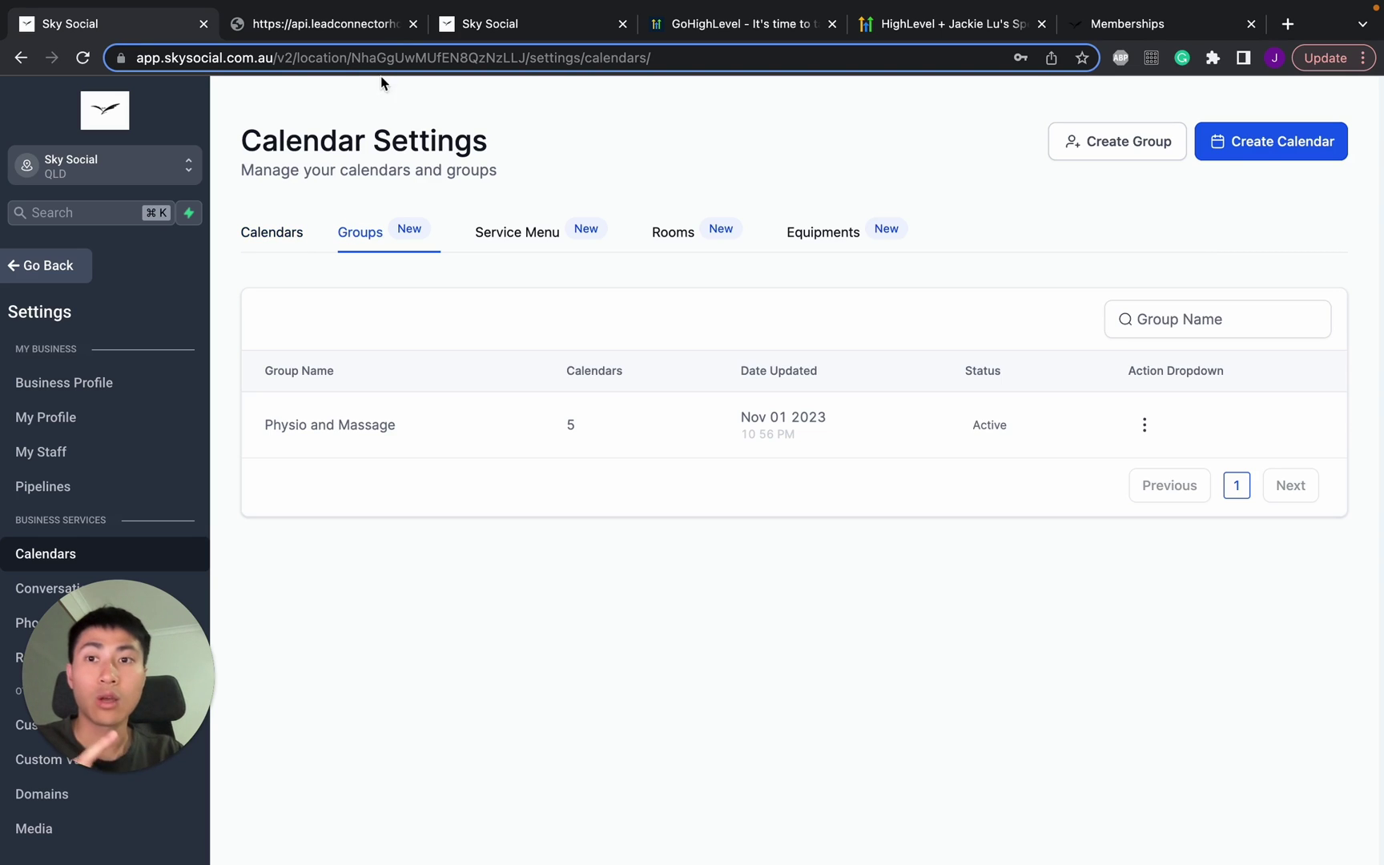
{"action": "left_click", "coordinate": [272, 232]}
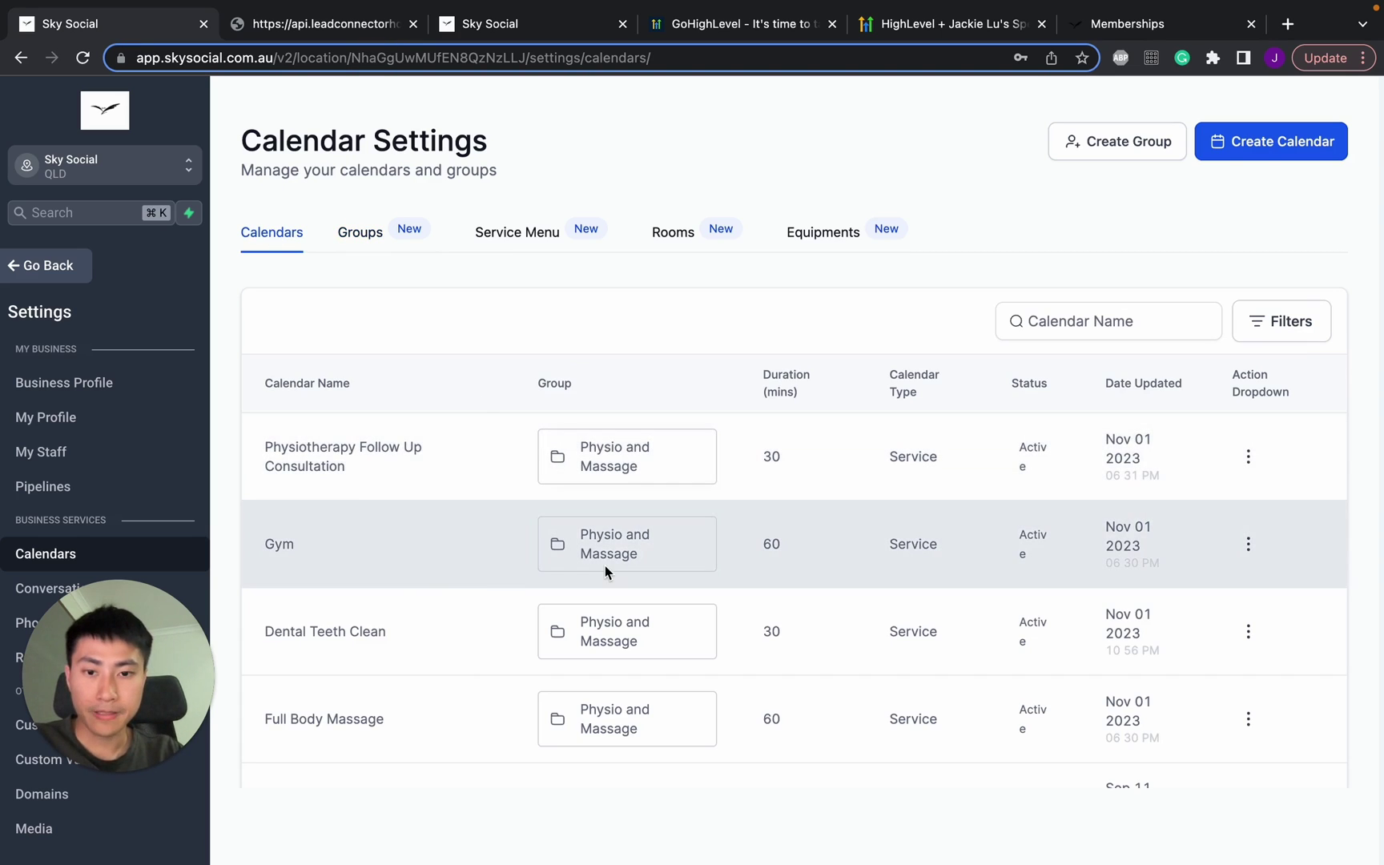
Open the Dental Teeth Clean calendar for editing and view its customization settings
{"action": "scroll", "coordinate": [753, 615], "scroll_direction": "down", "scroll_amount": 4}
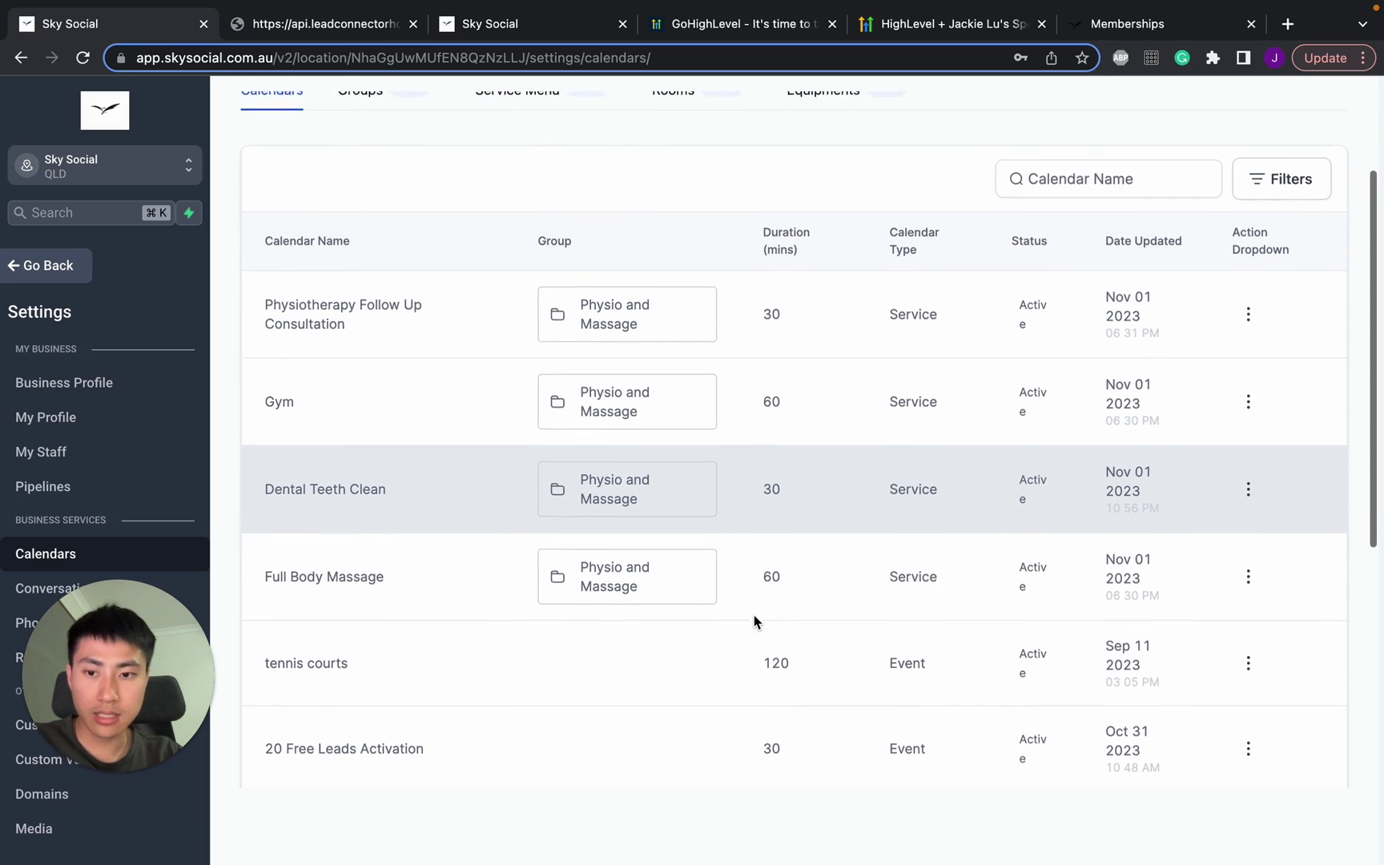
{"action": "left_click", "coordinate": [1249, 489]}
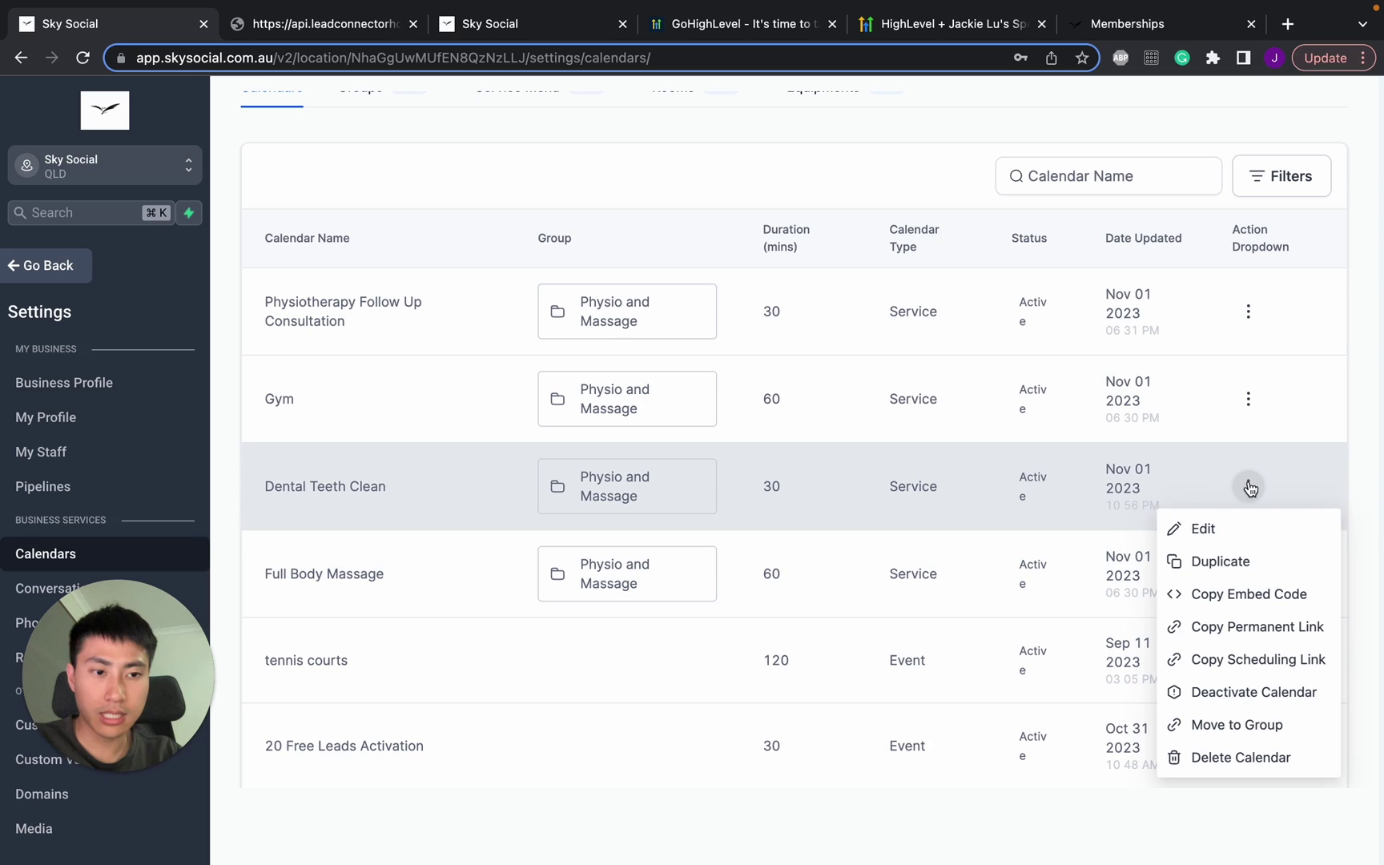
{"action": "left_click", "coordinate": [1203, 529]}
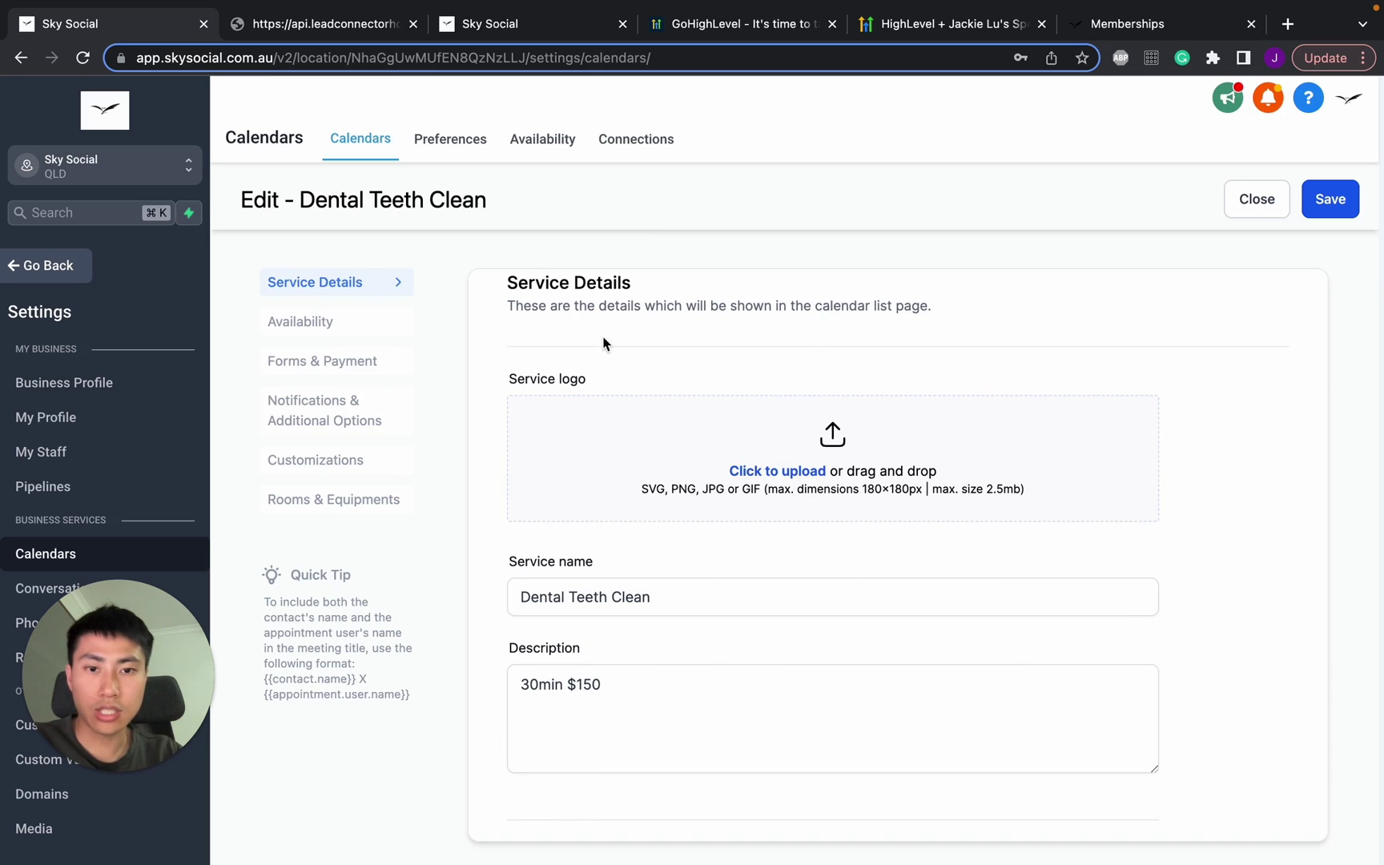
{"action": "left_click", "coordinate": [321, 460]}
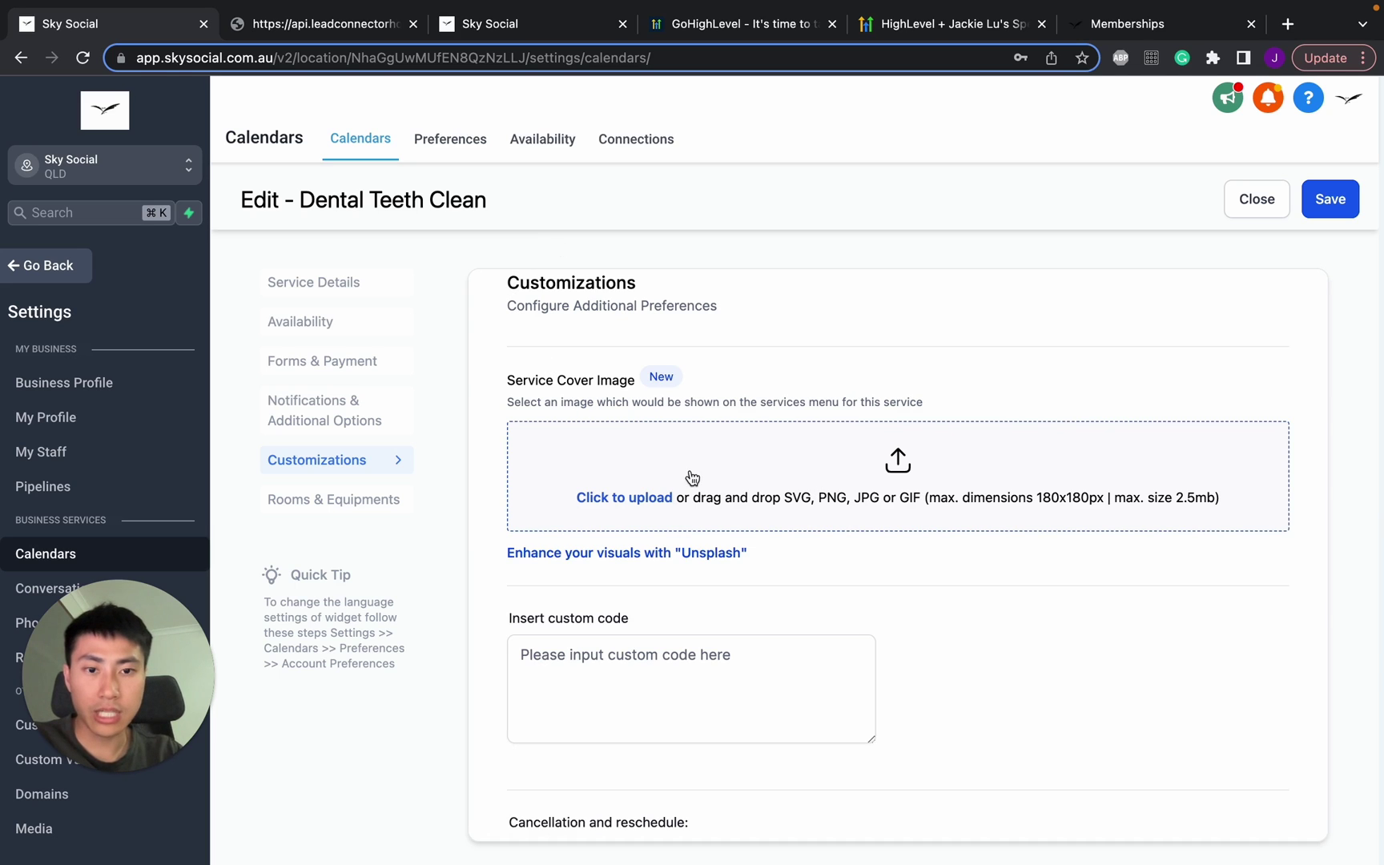
Preview booking Dental Teeth Clean with the staff member in the widget, then revisit its service details
{"action": "left_click", "coordinate": [345, 30]}
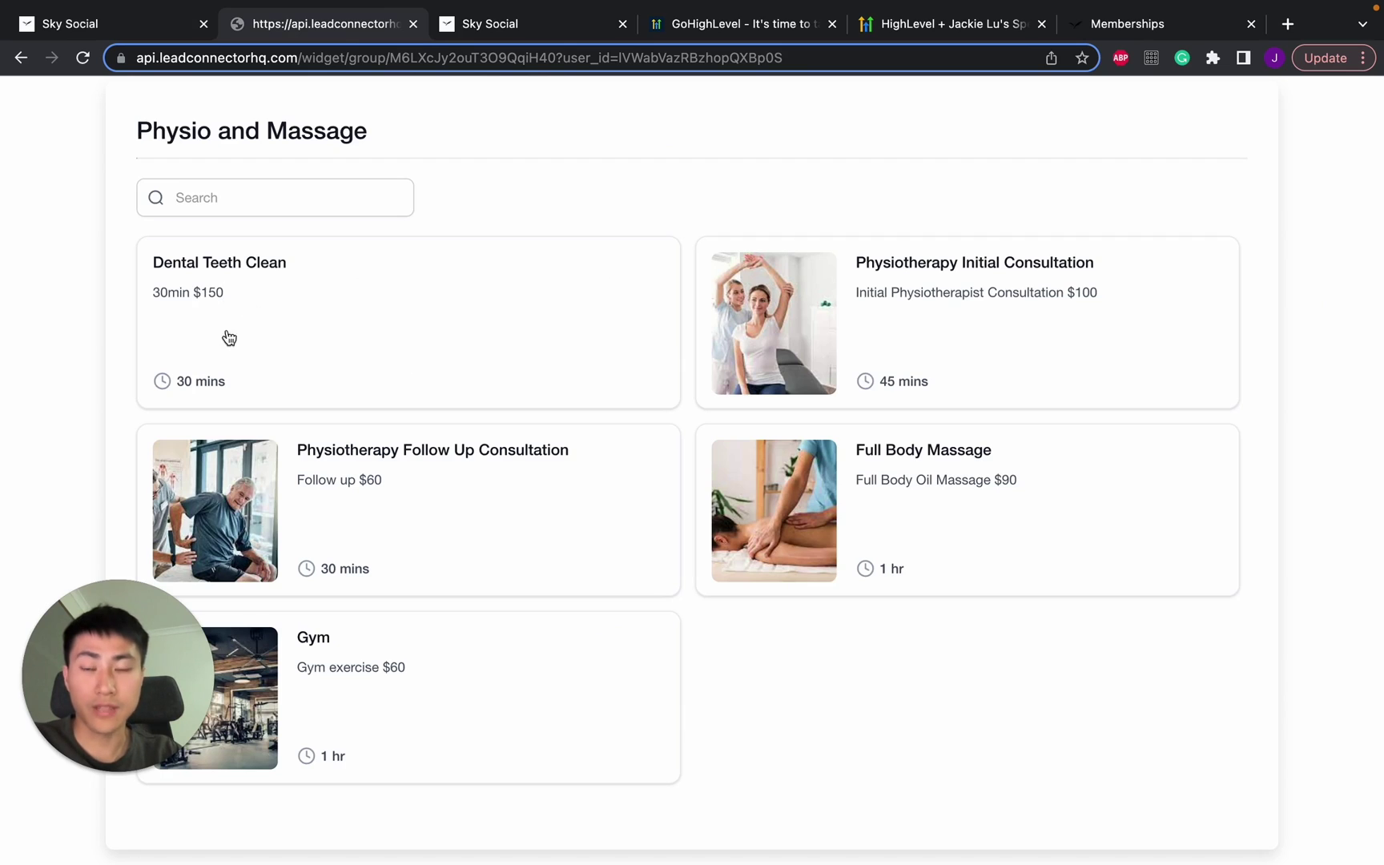
{"action": "left_click", "coordinate": [445, 335]}
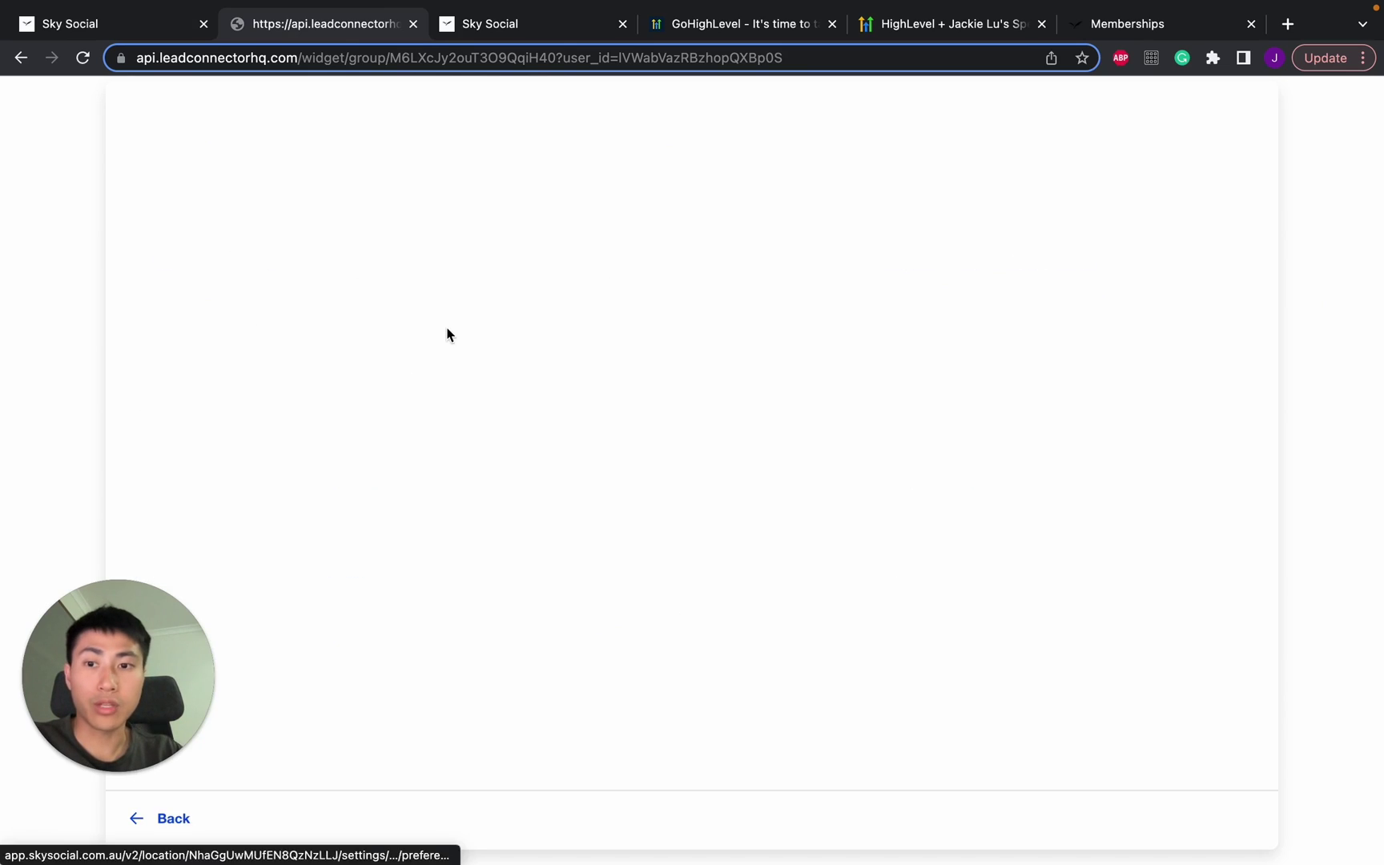
{"action": "left_click", "coordinate": [337, 360]}
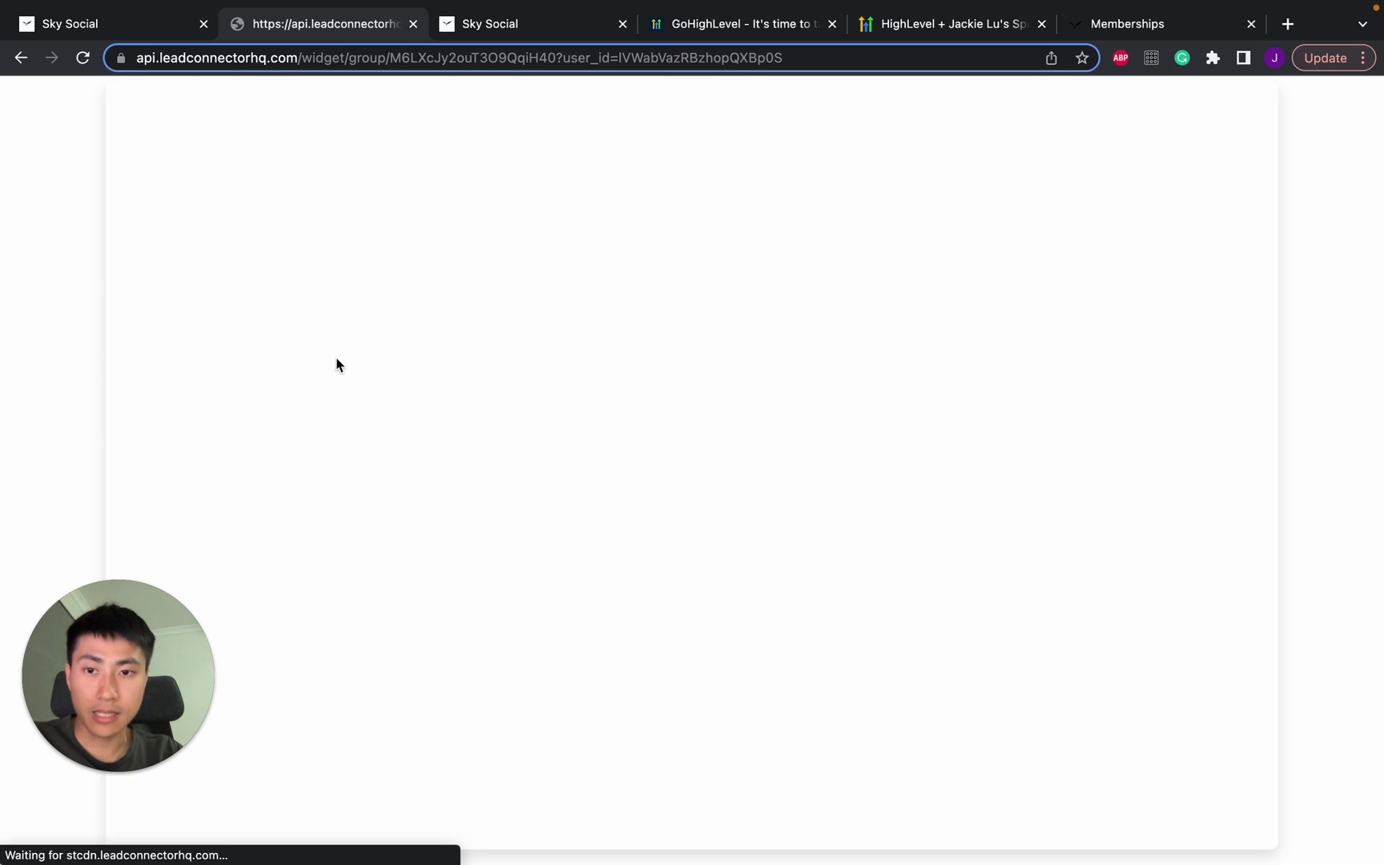
{"action": "left_click", "coordinate": [147, 25]}
{"action": "left_click", "coordinate": [364, 287]}
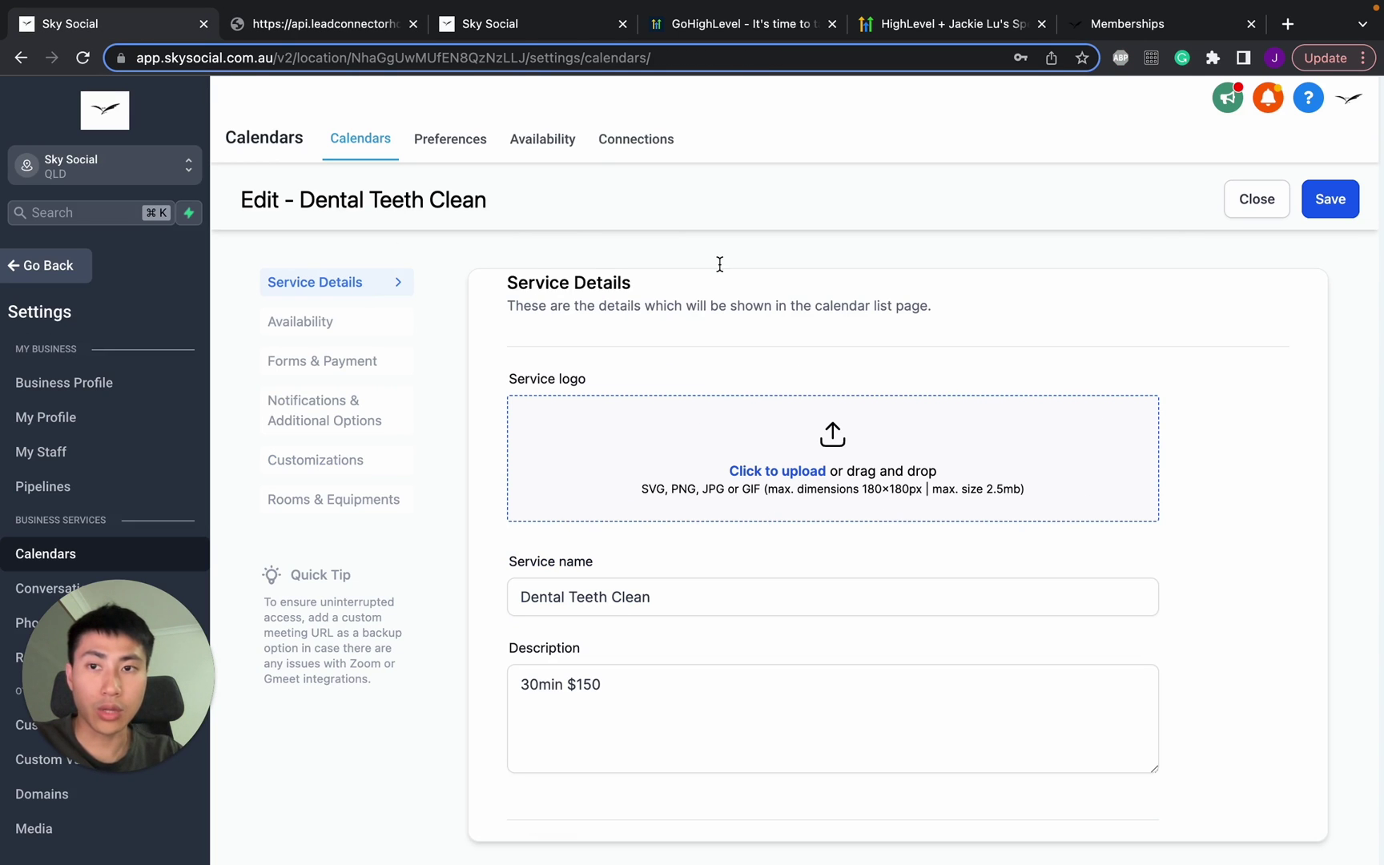
{"action": "left_click", "coordinate": [359, 32]}
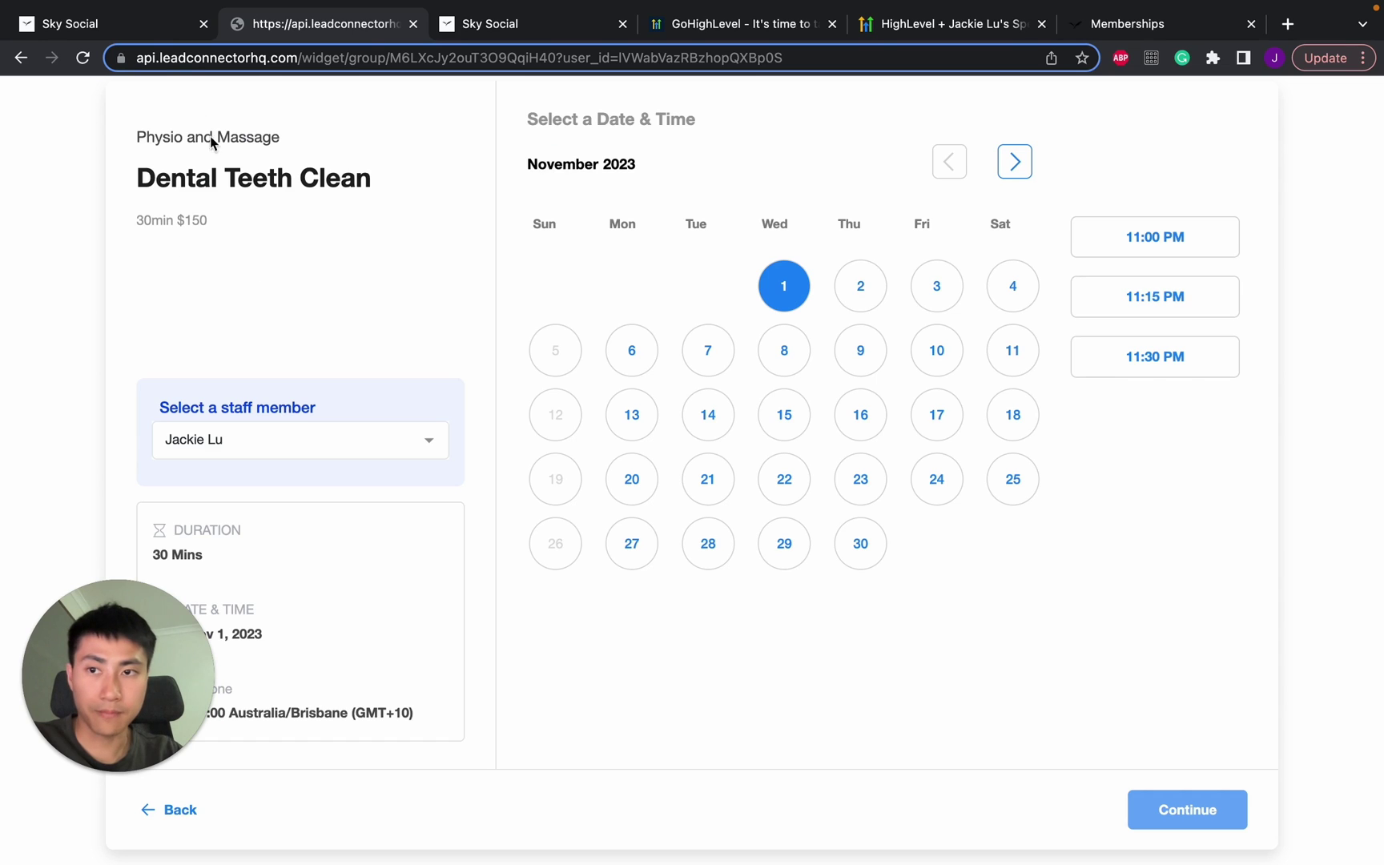
{"action": "left_click", "coordinate": [149, 25]}
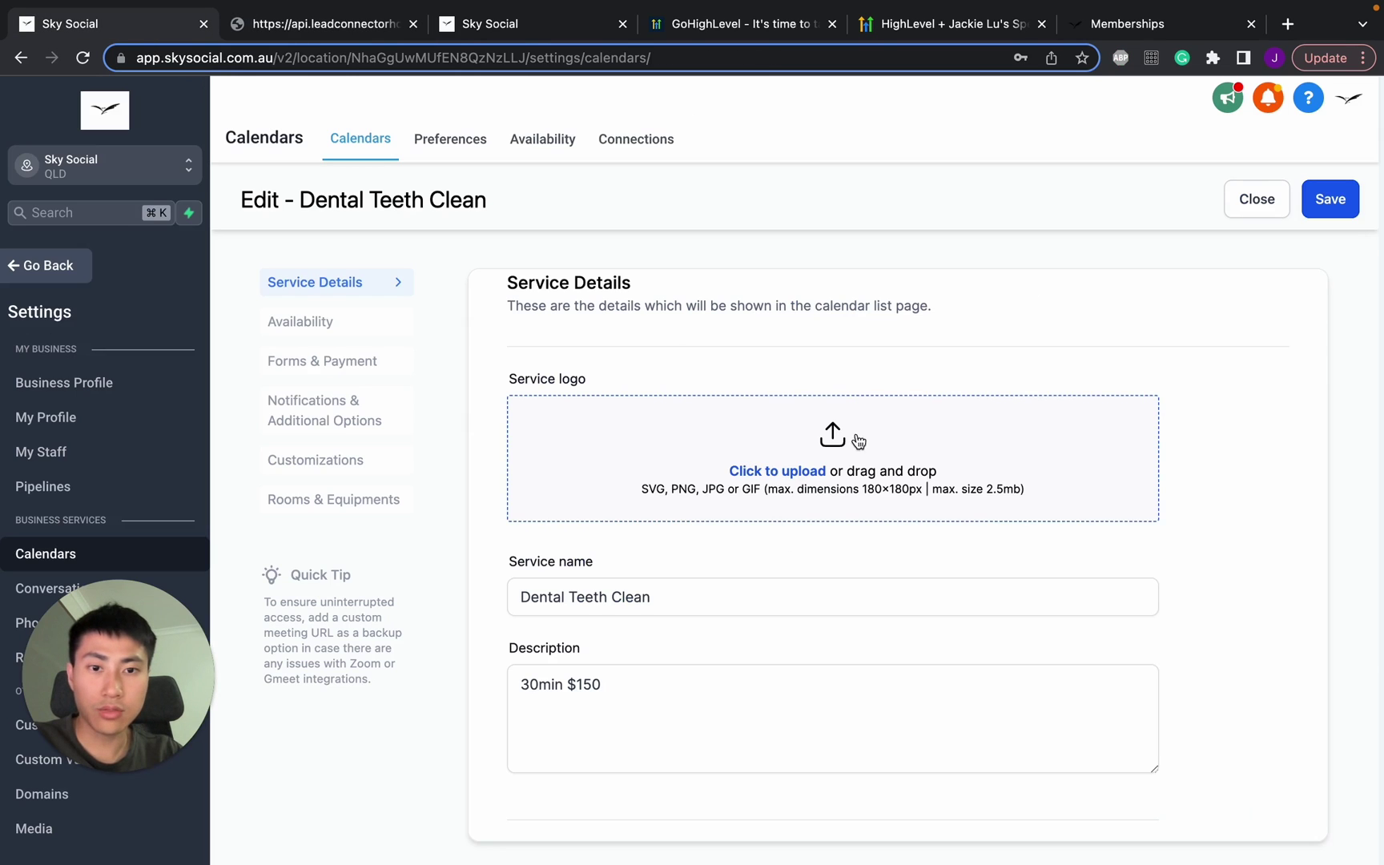
{"action": "left_click", "coordinate": [1289, 24]}
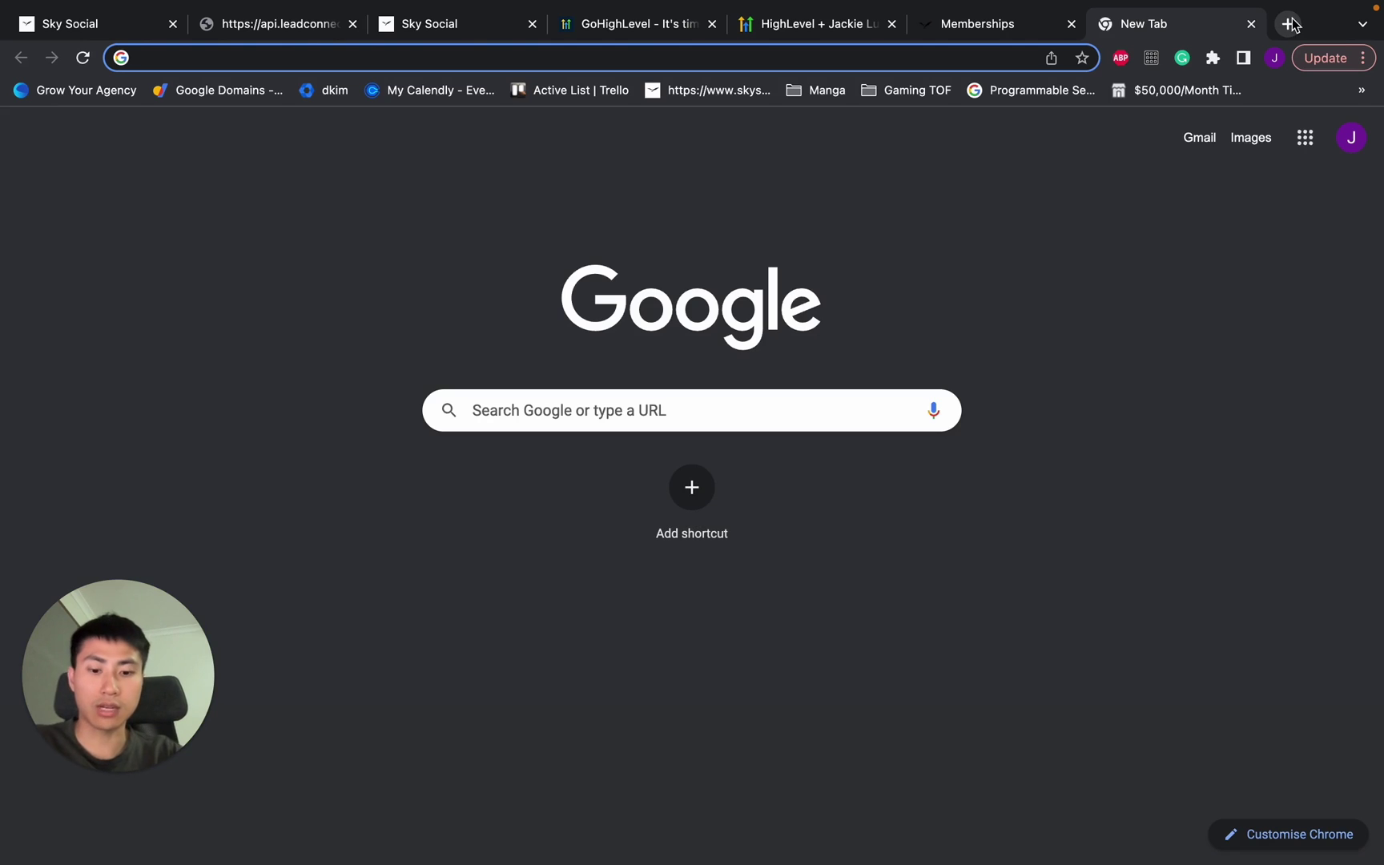
Search Google Images for 'dental clean', then refine the query to 'dentist'
{"action": "type", "text": "dental clean"}
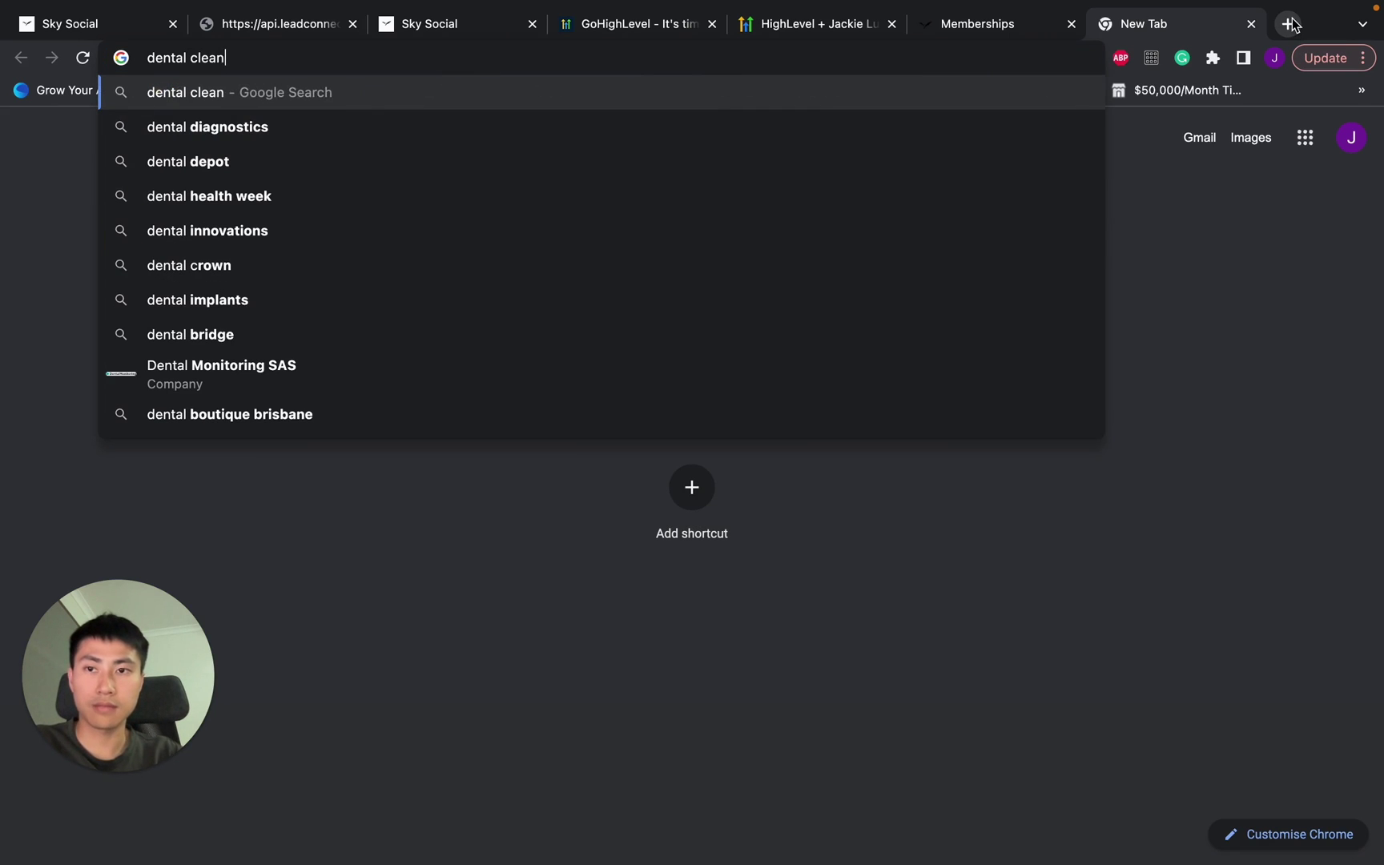
{"action": "key", "text": "Return"}
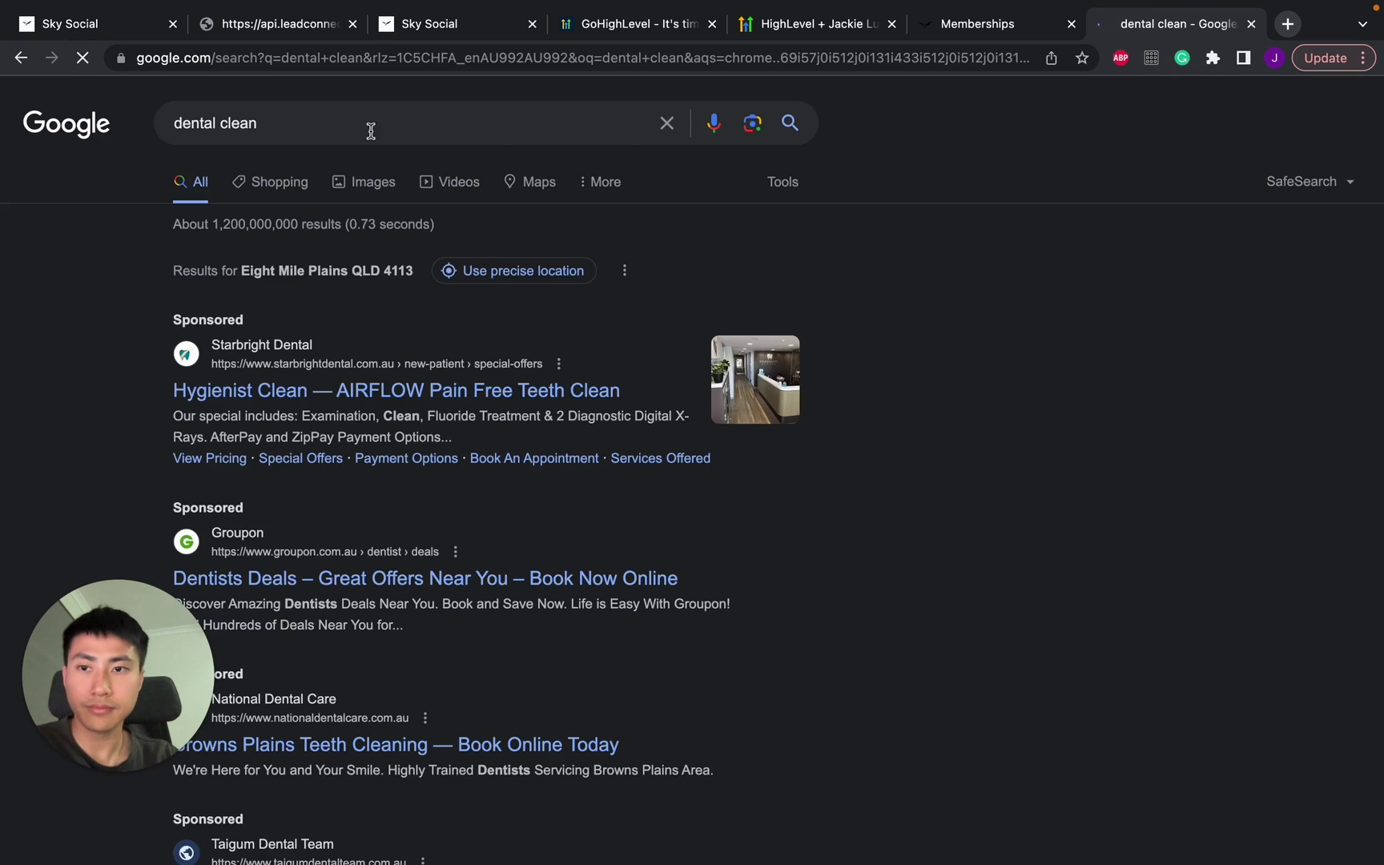
{"action": "left_click", "coordinate": [373, 184]}
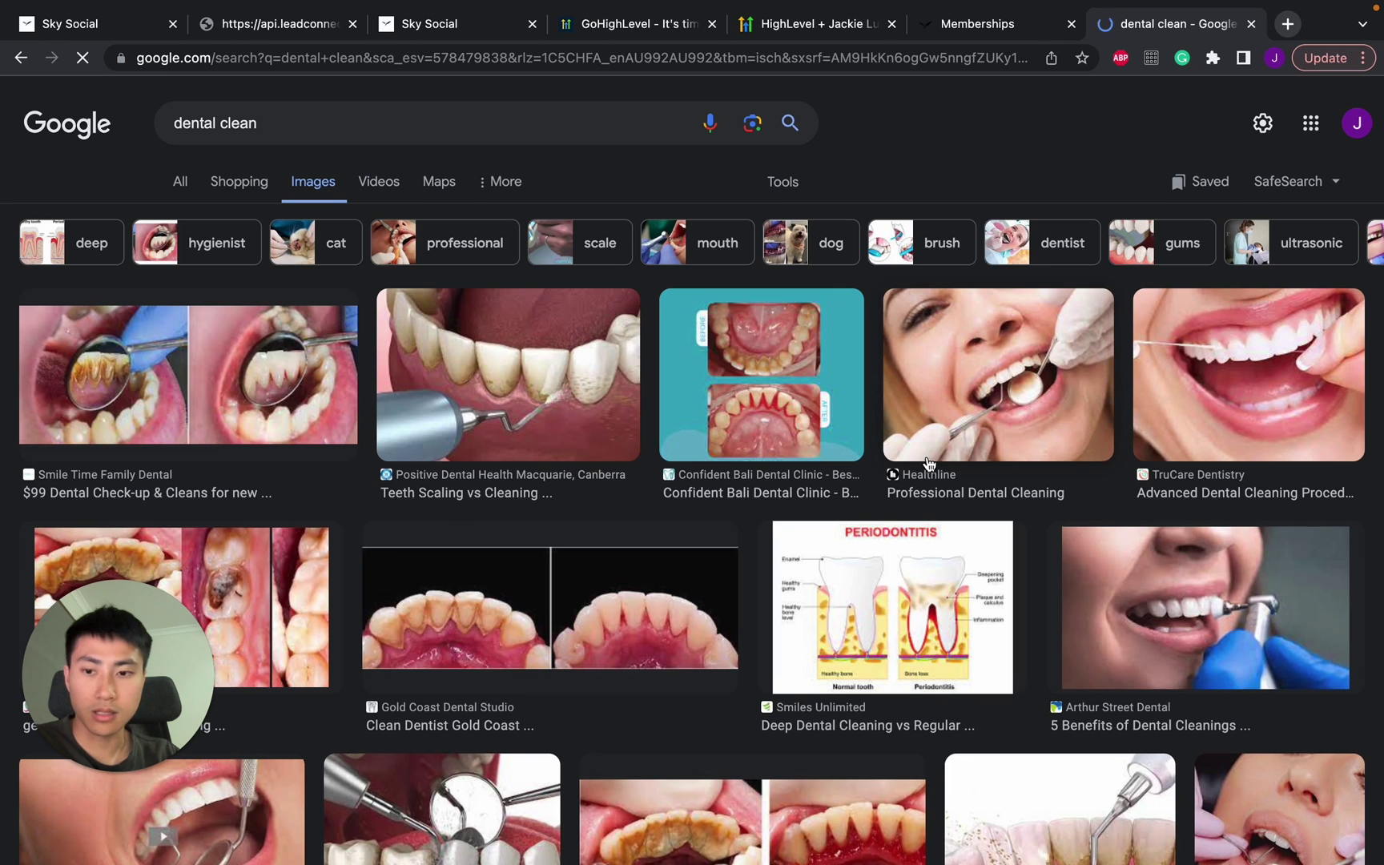
{"action": "scroll", "coordinate": [720, 360], "scroll_direction": "down", "scroll_amount": 1}
{"action": "scroll", "coordinate": [481, 280], "scroll_direction": "up", "scroll_amount": 1}
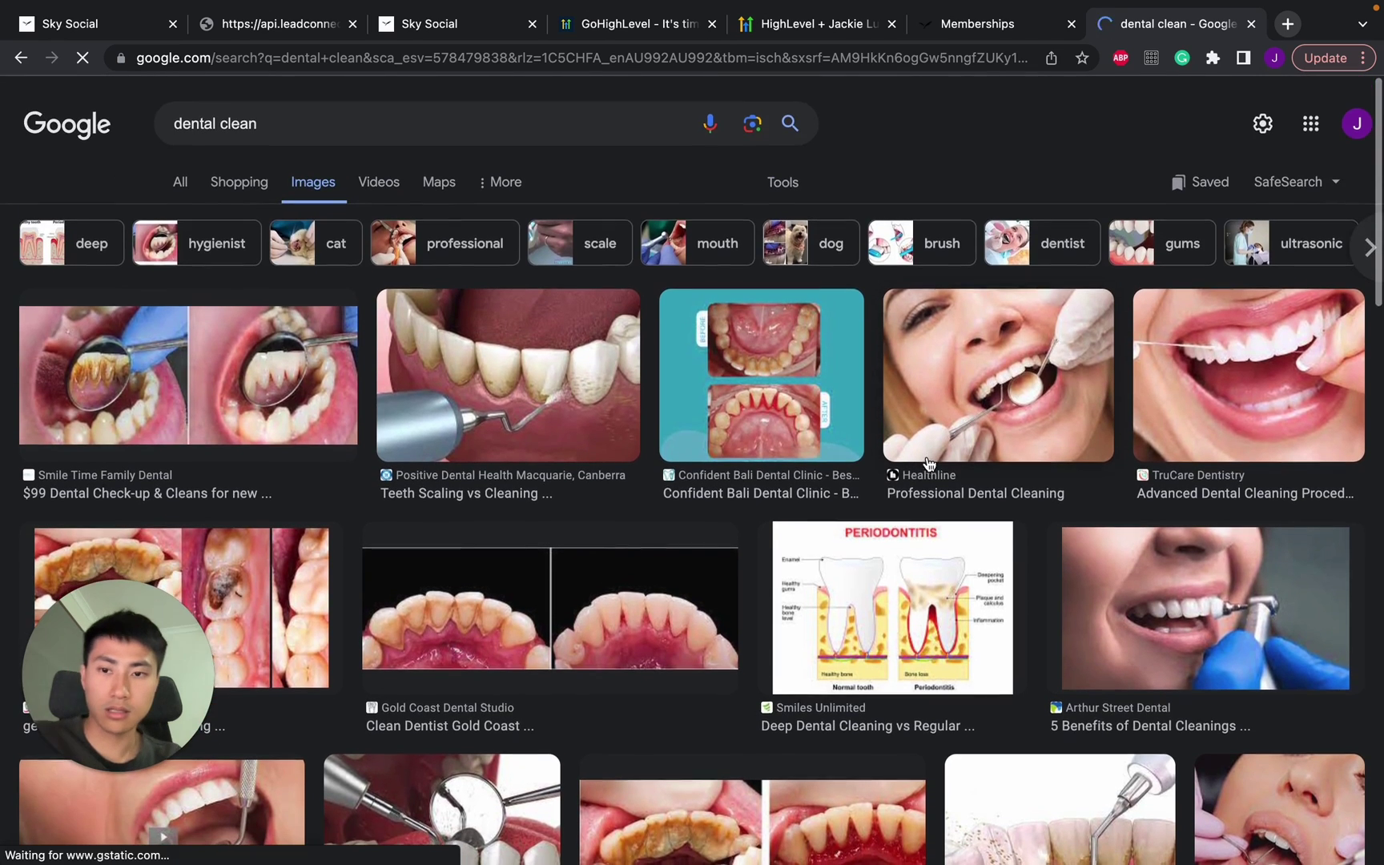
{"action": "double_click", "coordinate": [245, 115]}
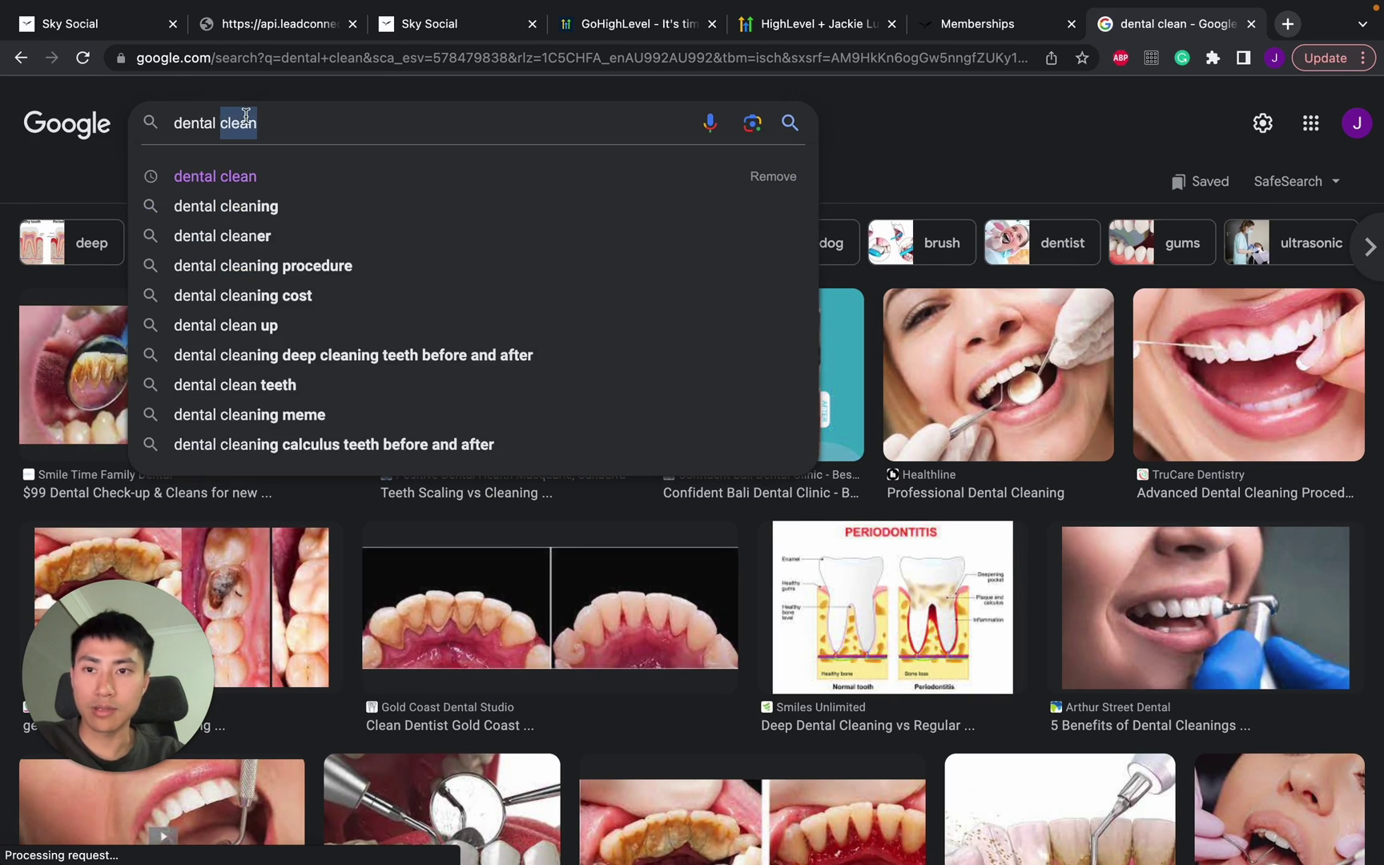
{"action": "key", "text": "BackSpace"}
{"action": "key", "text": "BackSpace"}
{"action": "key", "text": "BackSpace"}
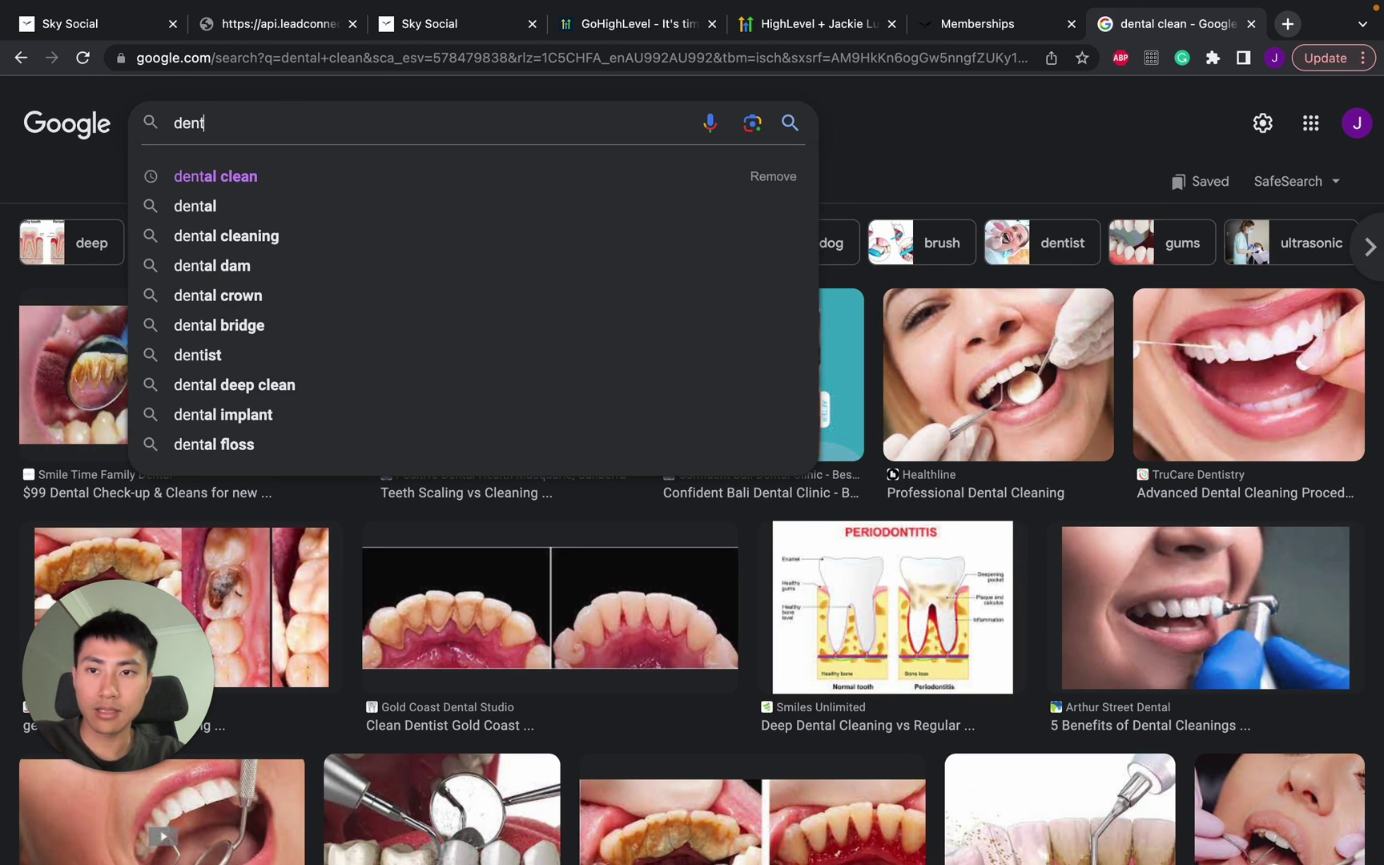
{"action": "type", "text": "ist"}
{"action": "key", "text": "Return"}
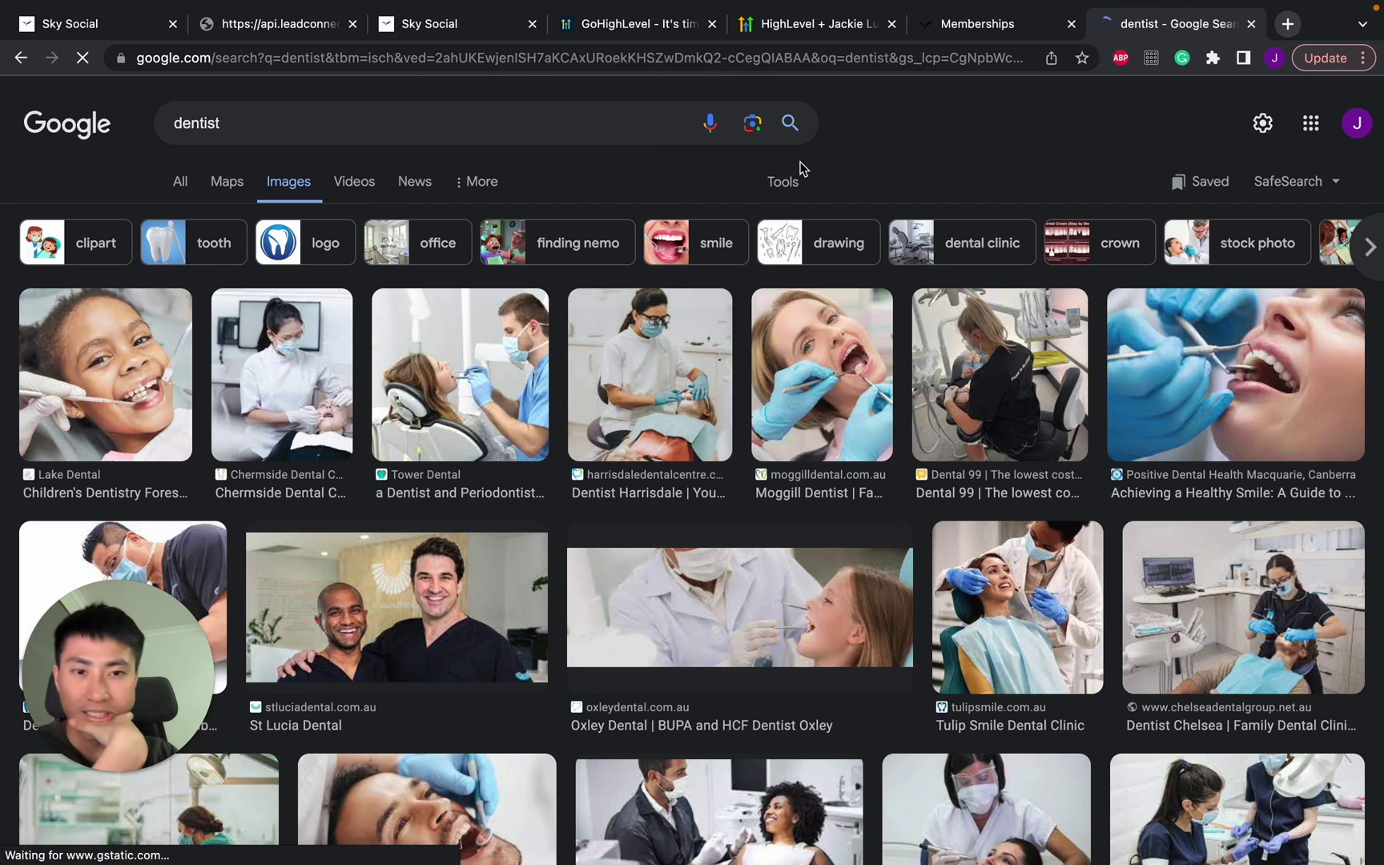
Save a dentist photo to Downloads as 'dental'
{"action": "left_click", "coordinate": [631, 397]}
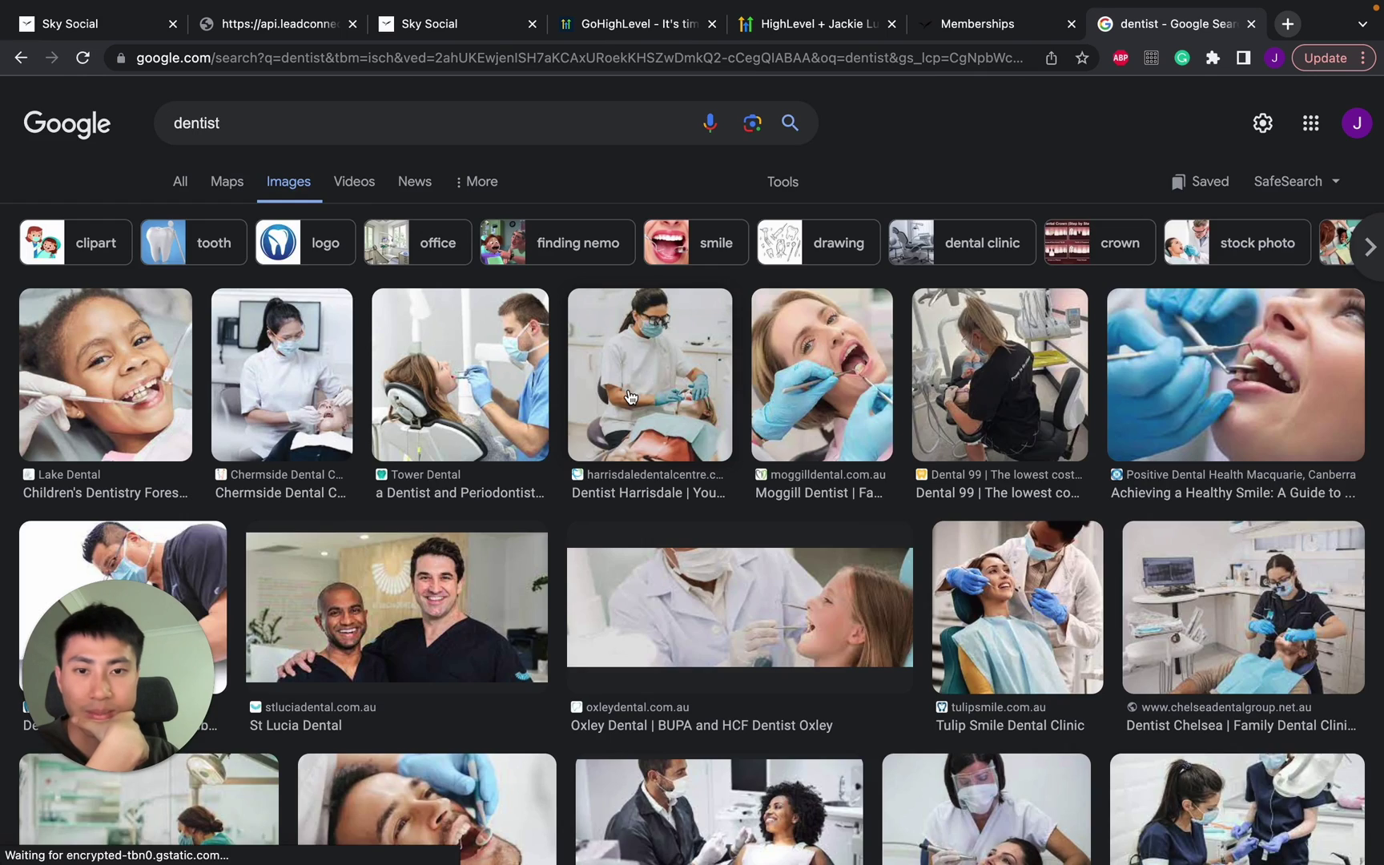
{"action": "right_click", "coordinate": [741, 237]}
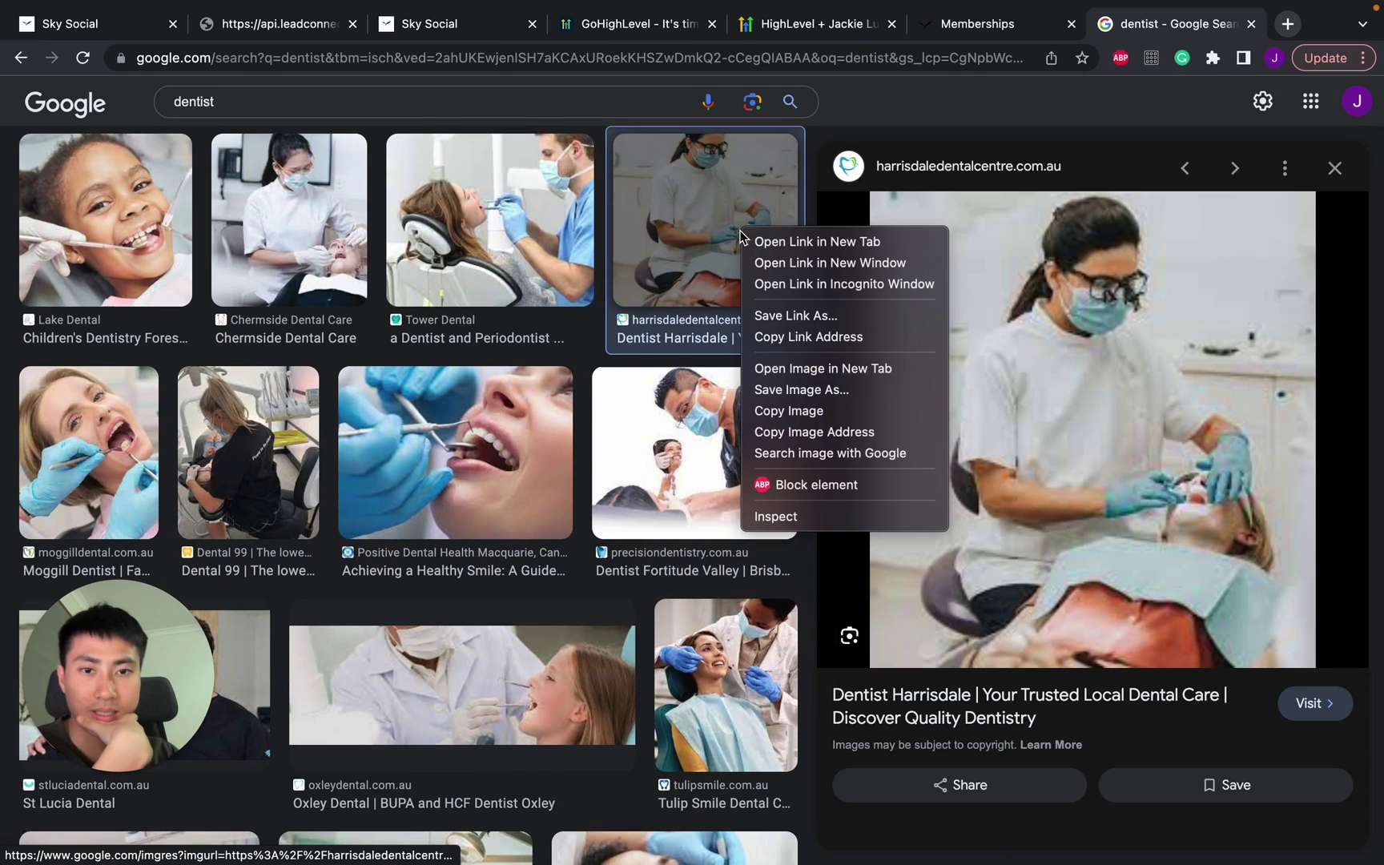
{"action": "left_click", "coordinate": [827, 390]}
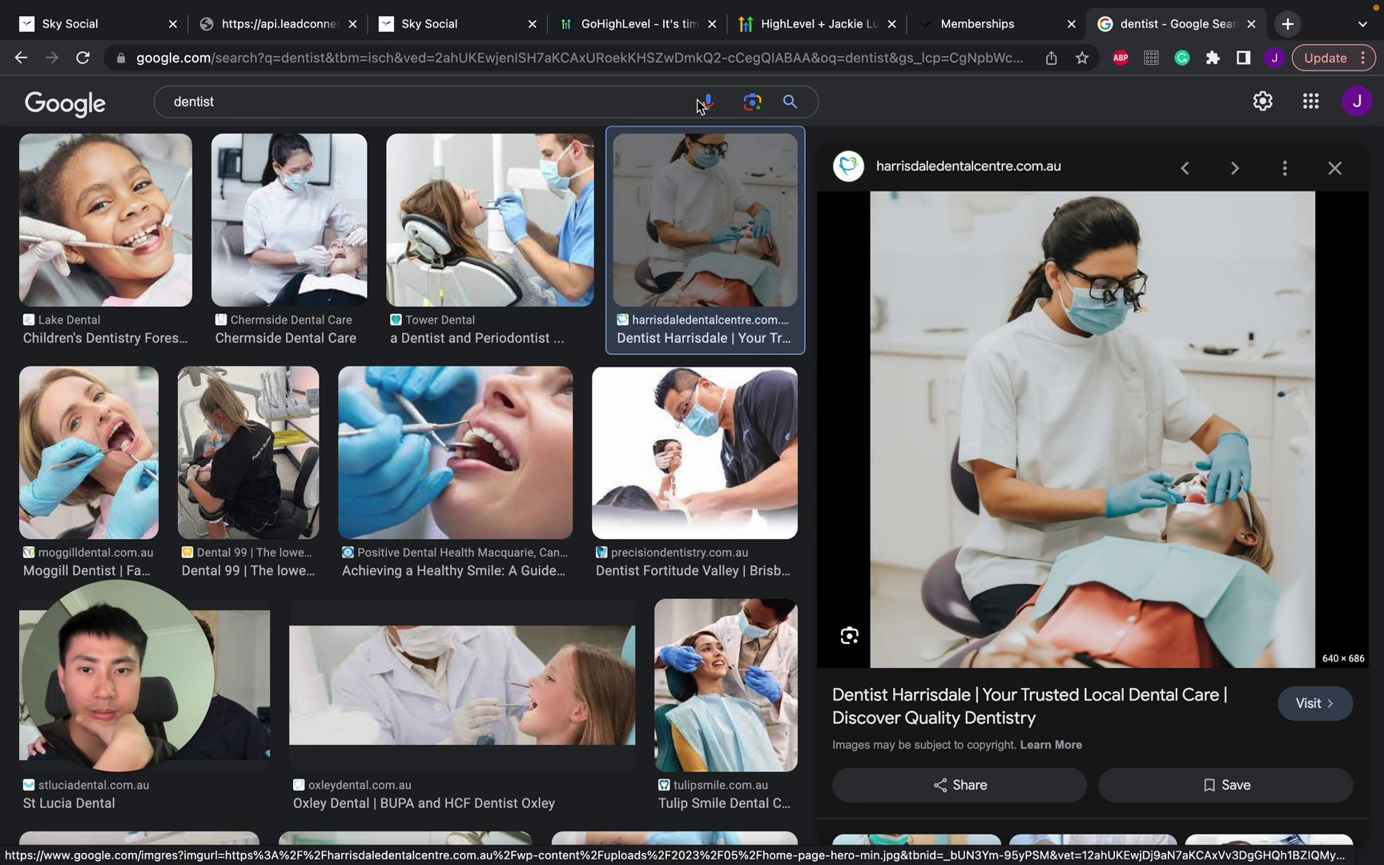
{"action": "type", "text": "dental"}
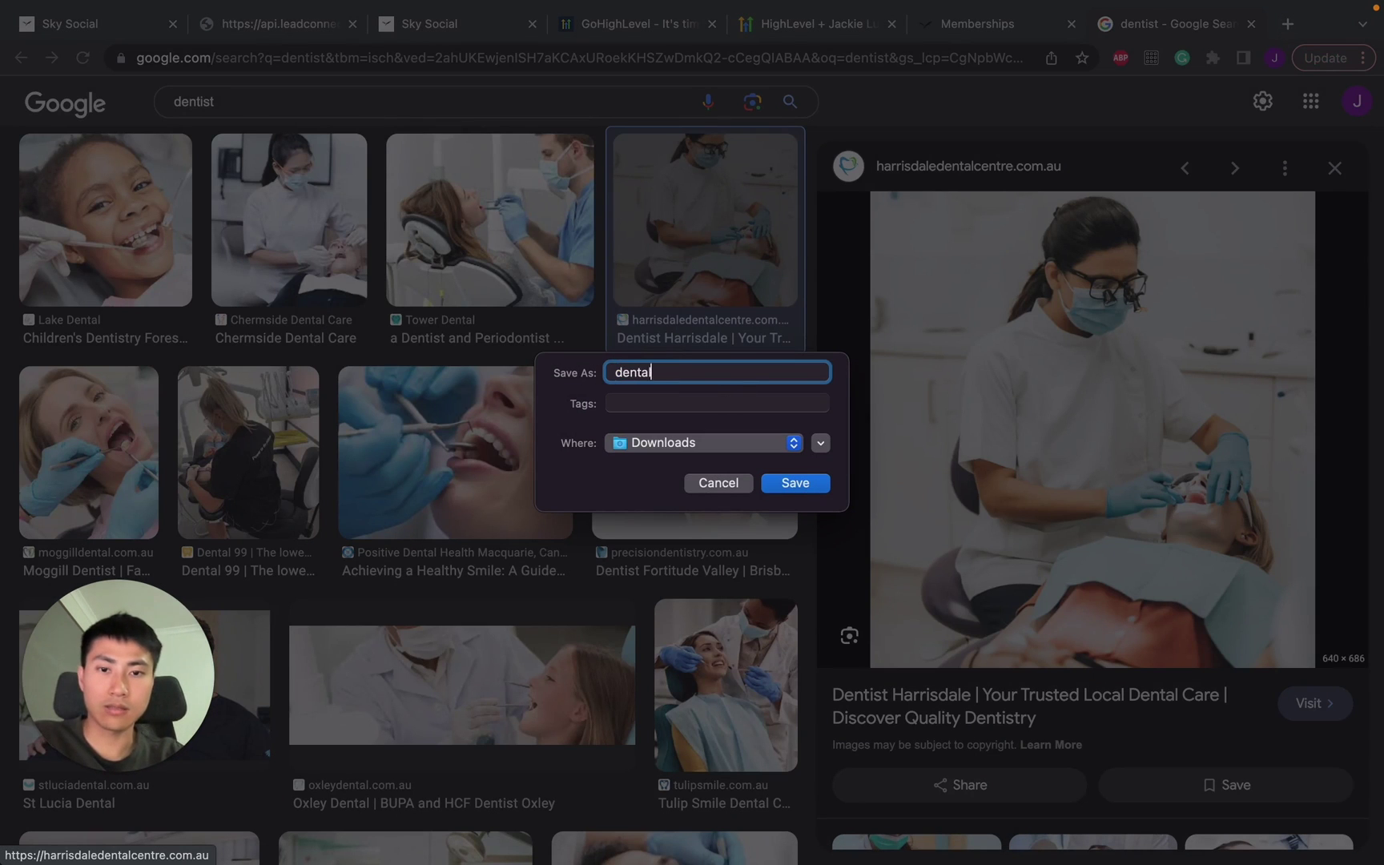
{"action": "left_click", "coordinate": [794, 485]}
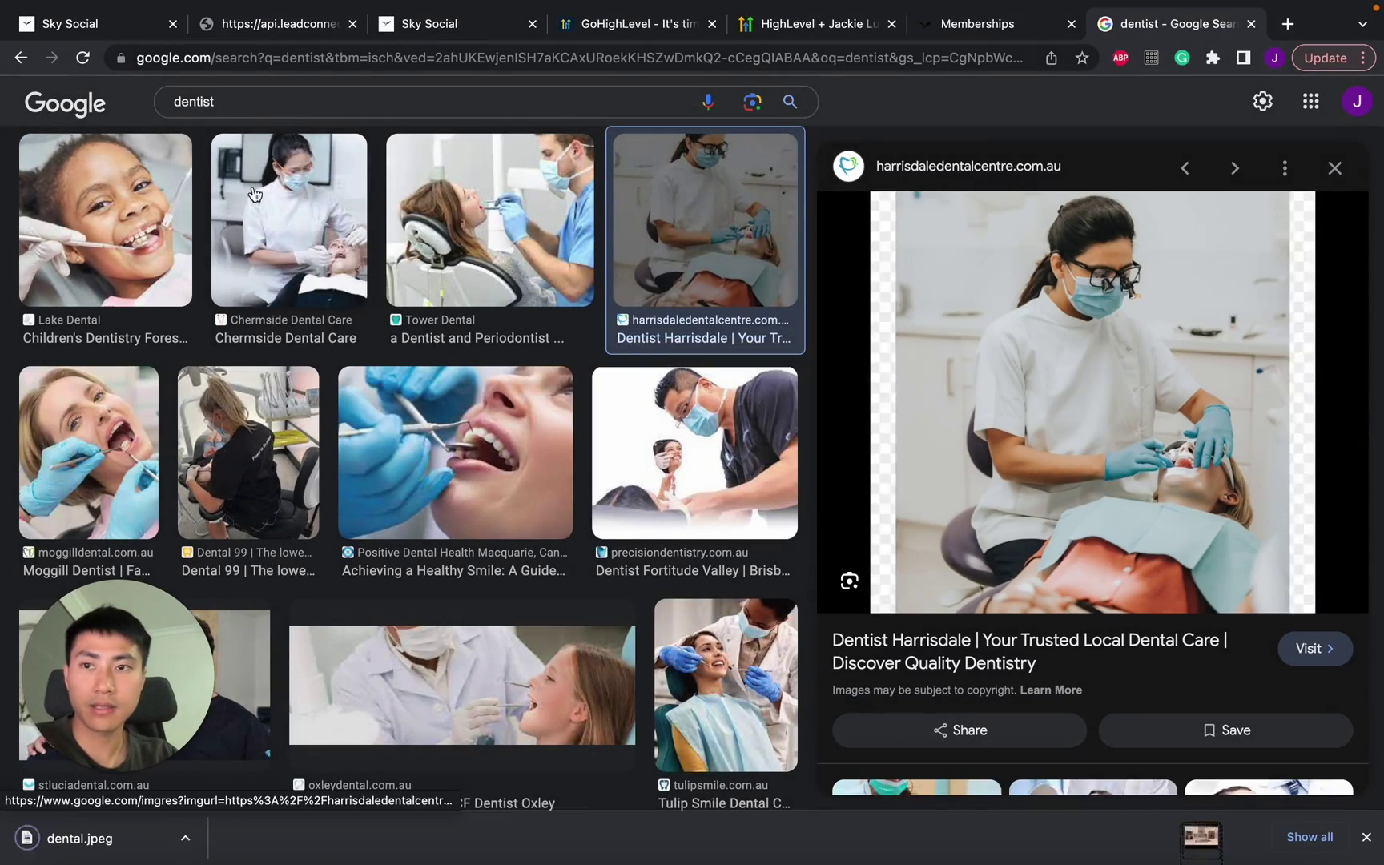
{"action": "left_click", "coordinate": [100, 24]}
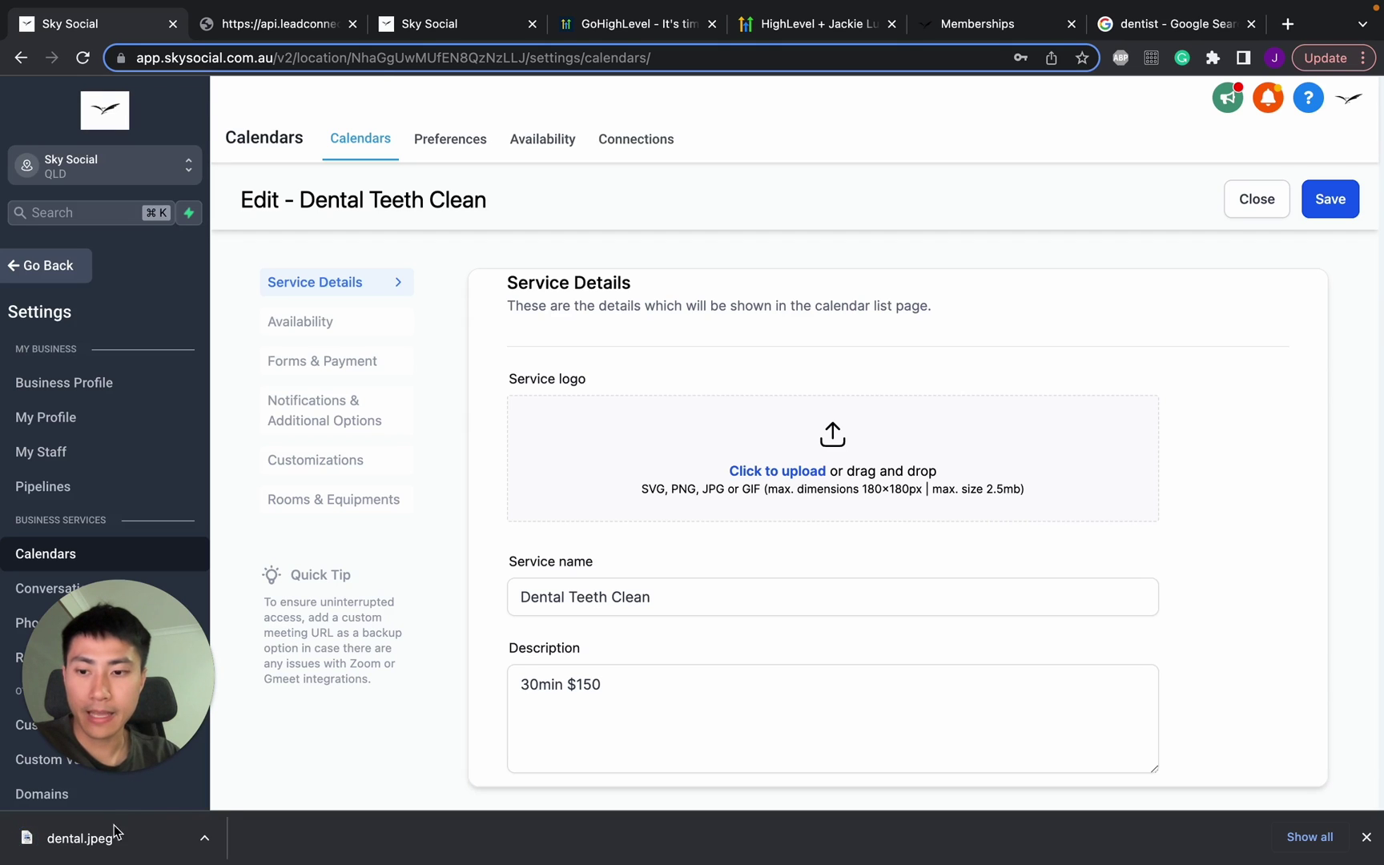
Upload dental.jpeg as the Dental Teeth Clean service logo and save the calendar
{"action": "left_click_drag", "start_coordinate": [114, 833], "coordinate": [833, 471]}
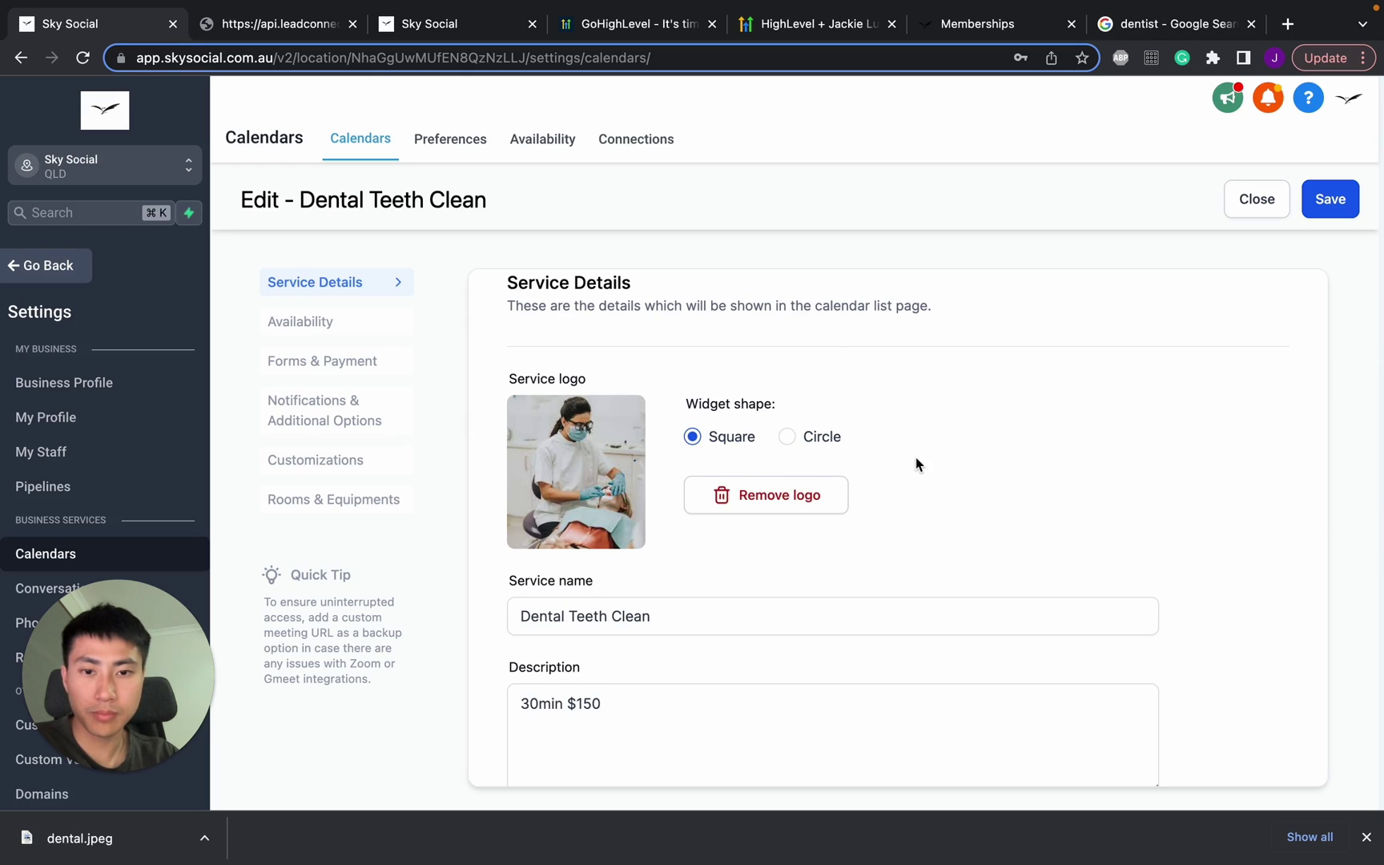
{"action": "scroll", "coordinate": [916, 464], "scroll_direction": "down", "scroll_amount": 2}
{"action": "left_click", "coordinate": [1329, 200]}
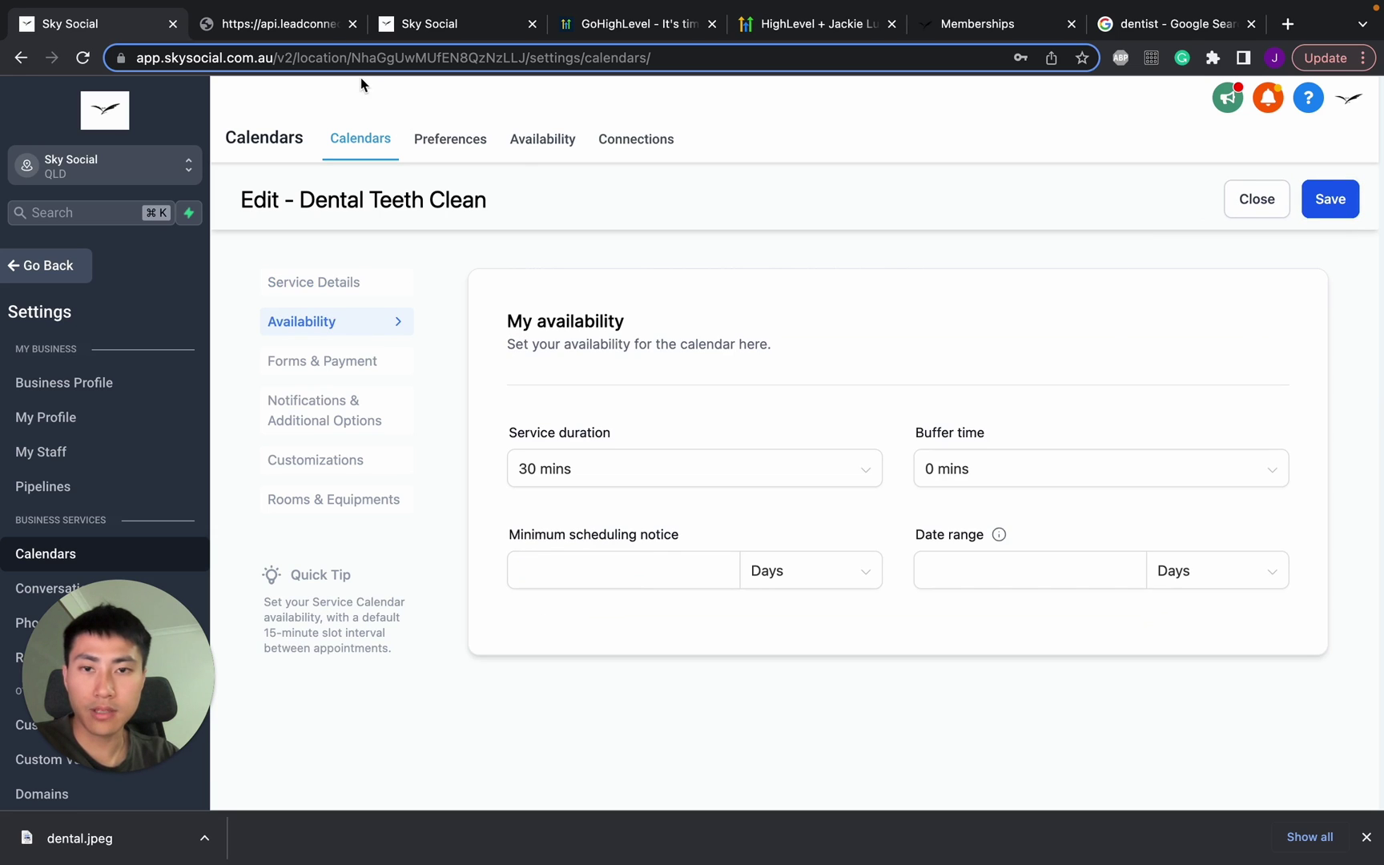
Reload the booking widget, open Dental Teeth Clean, and review its date/time page before going back
{"action": "left_click", "coordinate": [311, 24]}
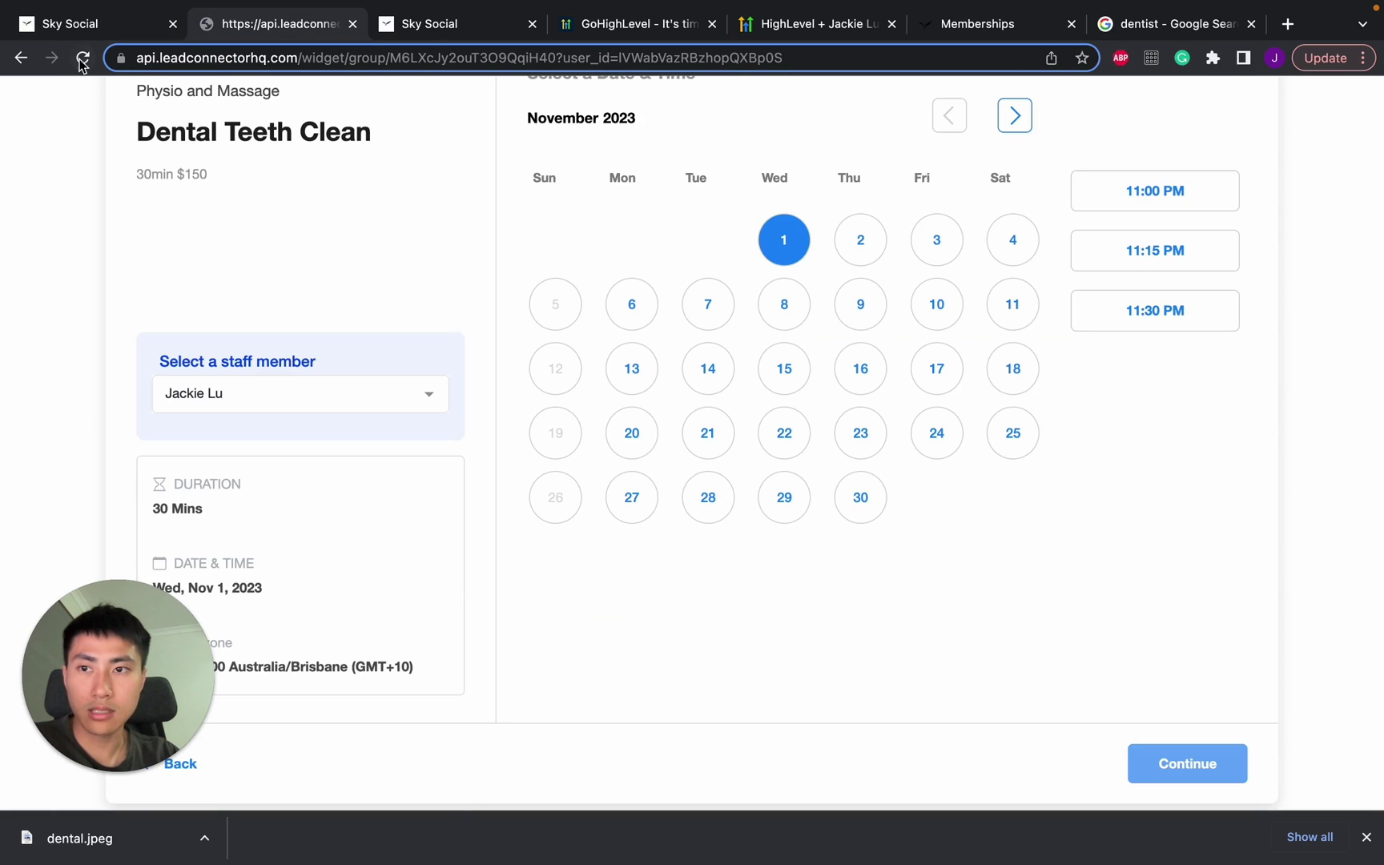
{"action": "left_click", "coordinate": [83, 59]}
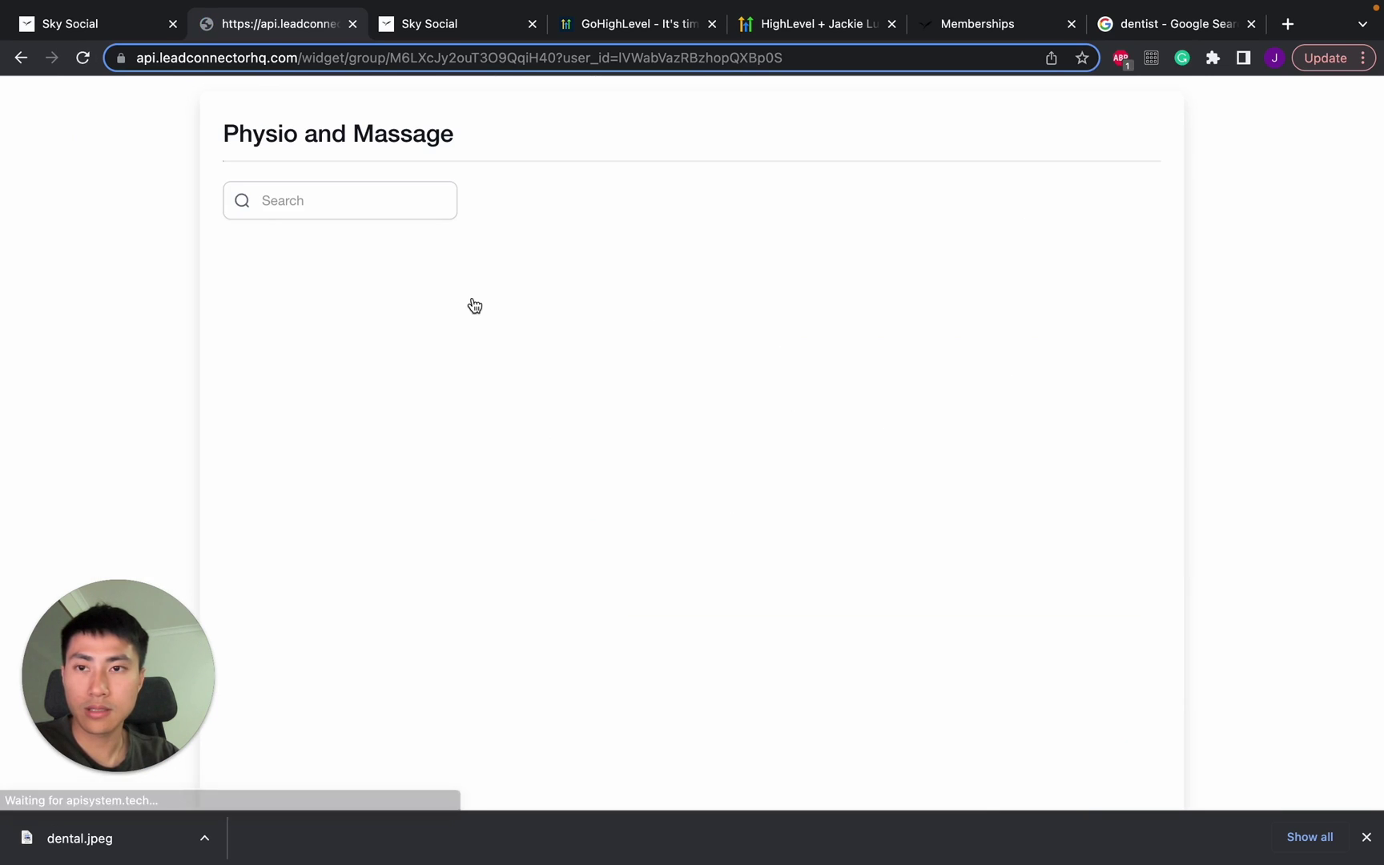
{"action": "left_click", "coordinate": [374, 276]}
{"action": "left_click", "coordinate": [376, 275]}
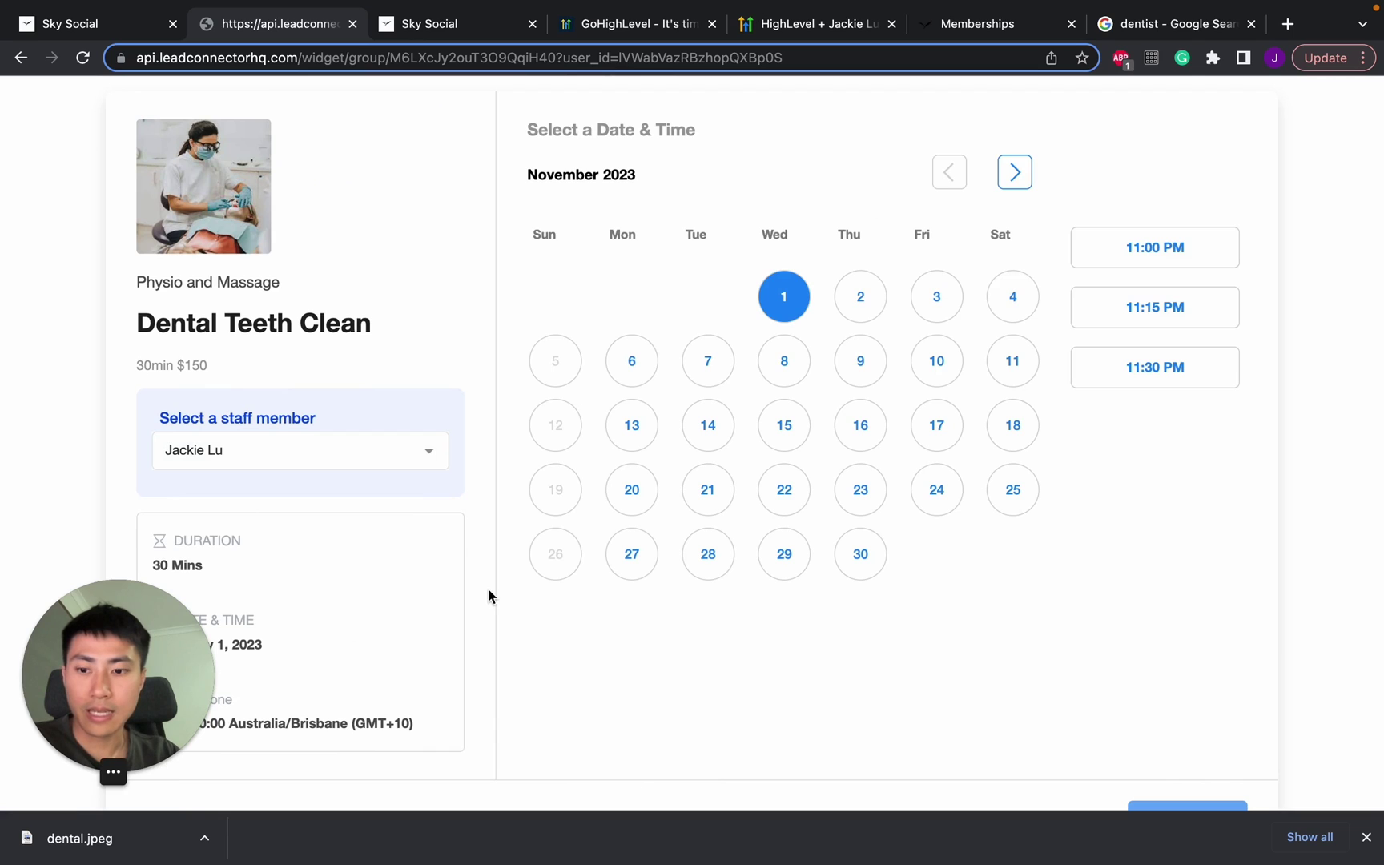
{"action": "scroll", "coordinate": [488, 597], "scroll_direction": "down", "scroll_amount": 2}
{"action": "scroll", "coordinate": [432, 652], "scroll_direction": "up", "scroll_amount": 2}
{"action": "scroll", "coordinate": [281, 738], "scroll_direction": "down", "scroll_amount": 1}
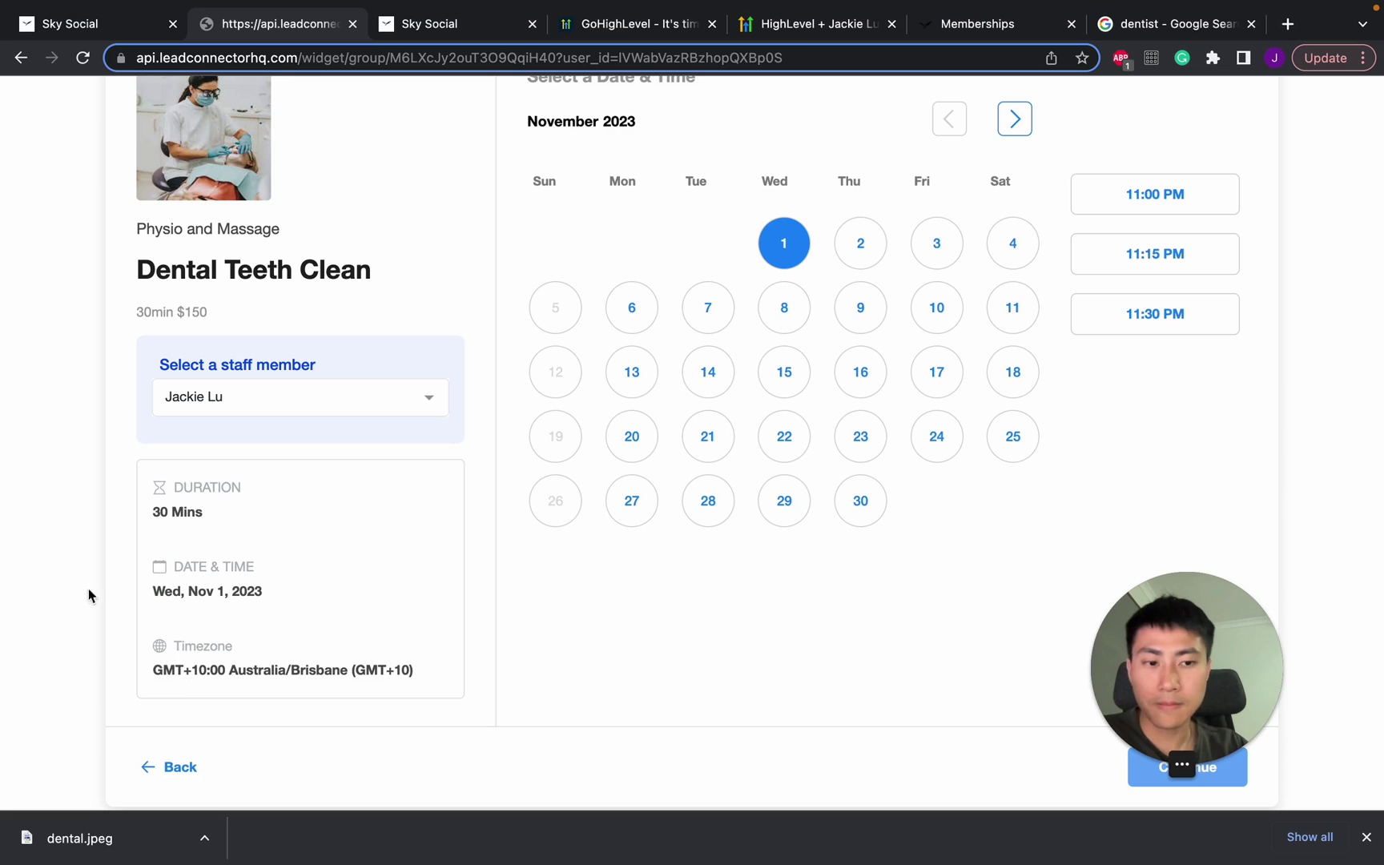
{"action": "left_click", "coordinate": [181, 769]}
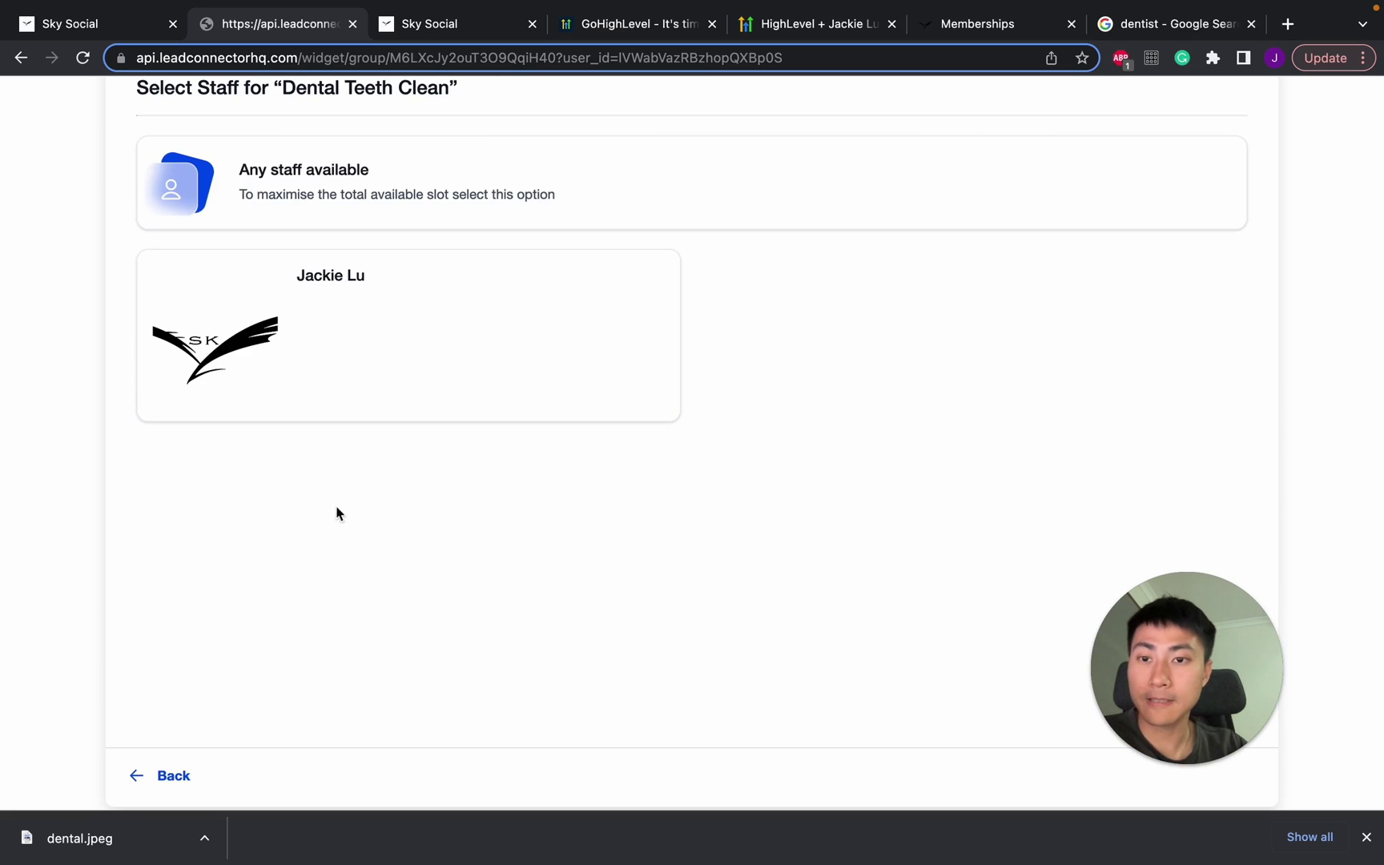
Add dental.jpeg as Dental Teeth Clean's Service Cover Image under Customizations and save
{"action": "left_click", "coordinate": [170, 778]}
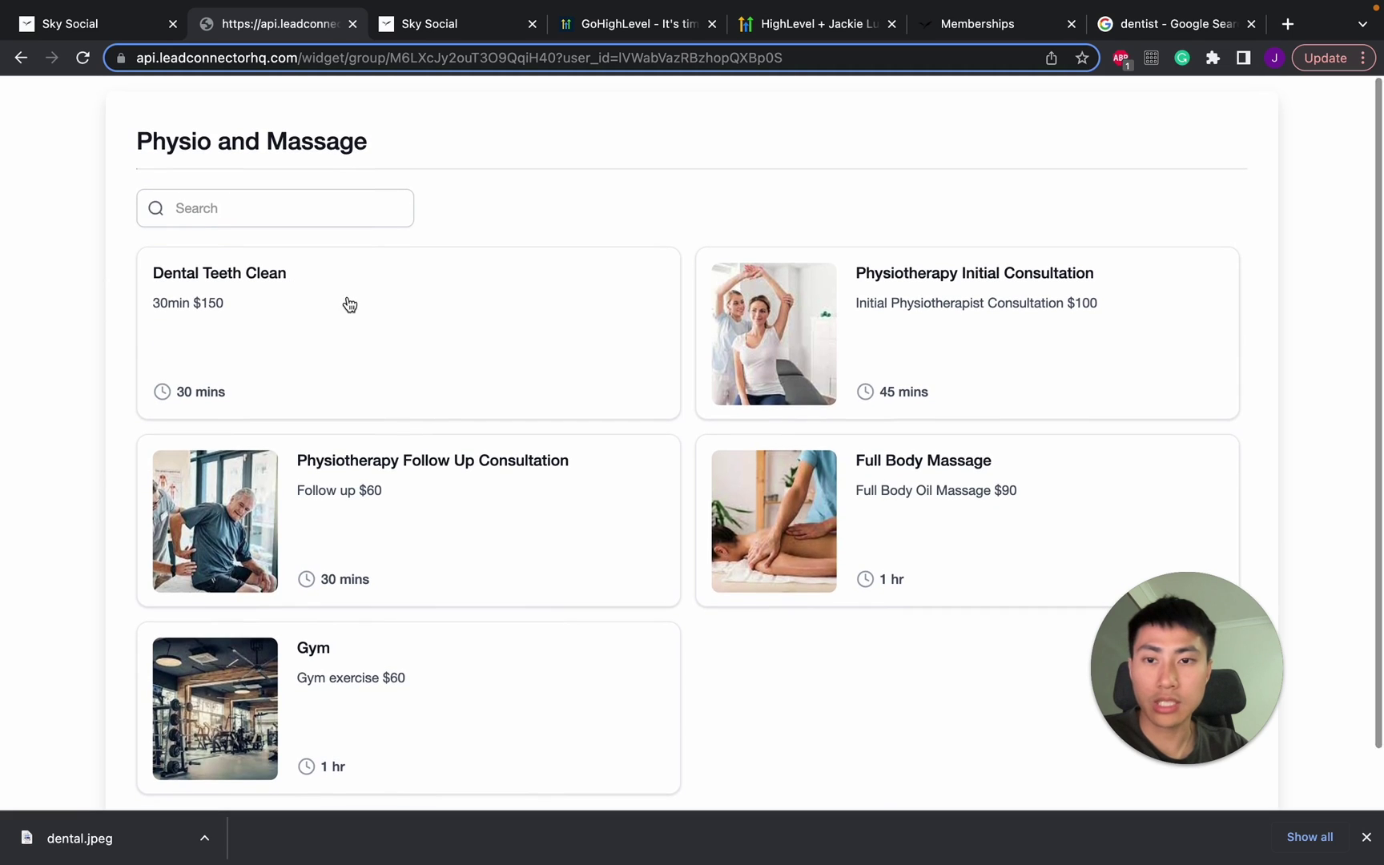
{"action": "left_click", "coordinate": [70, 24]}
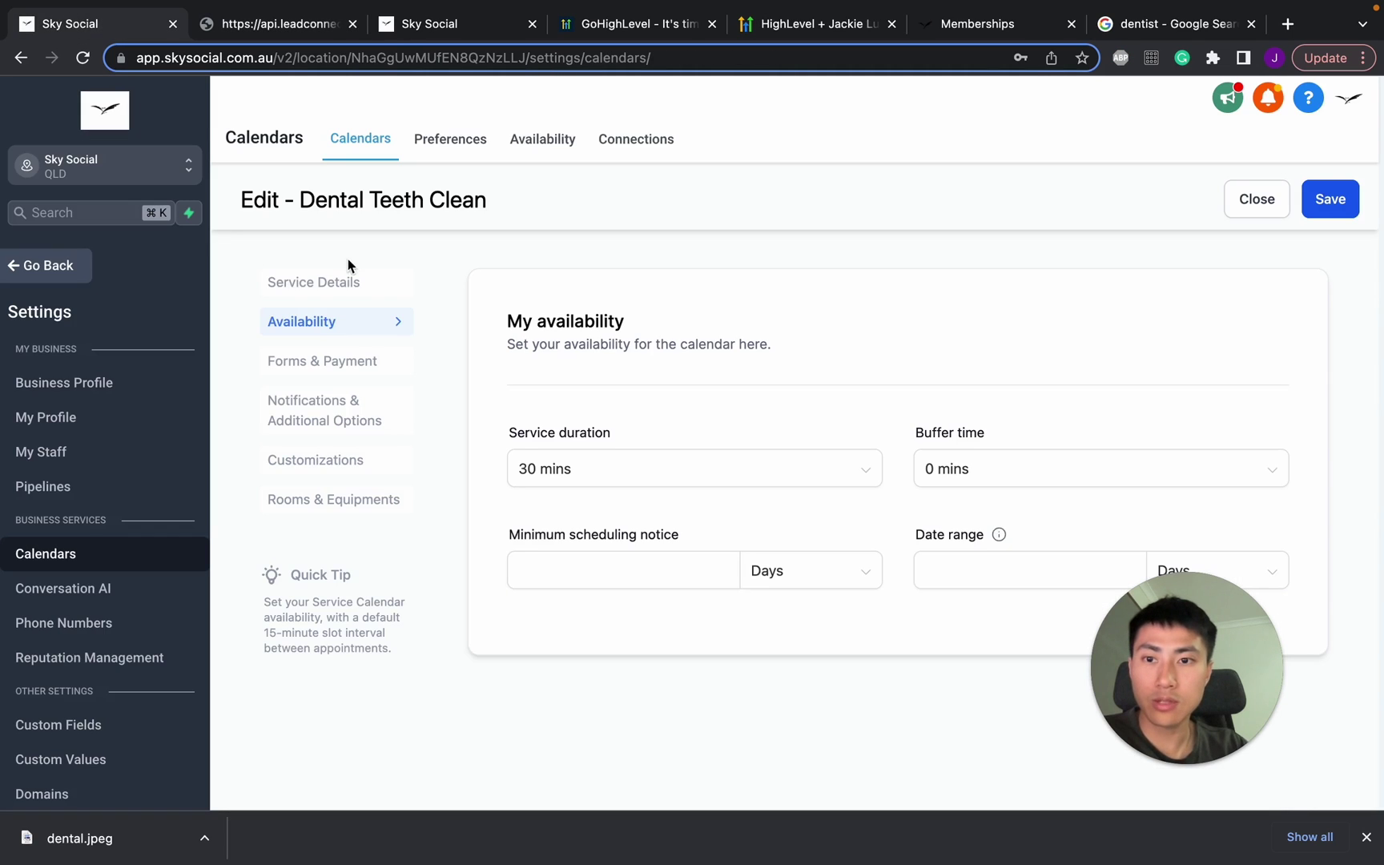
{"action": "left_click", "coordinate": [313, 462]}
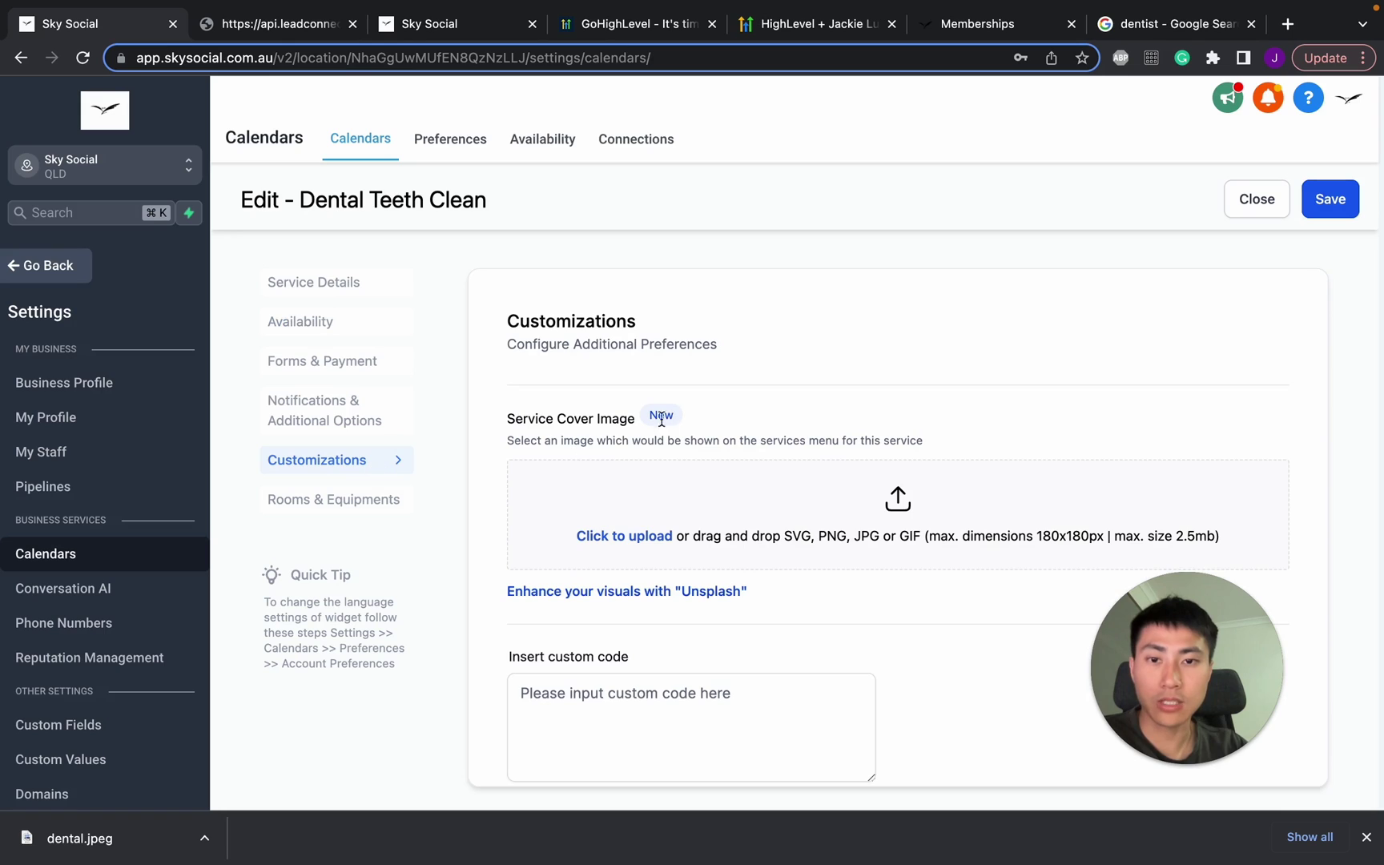
{"action": "left_click_drag", "start_coordinate": [80, 837], "coordinate": [821, 545]}
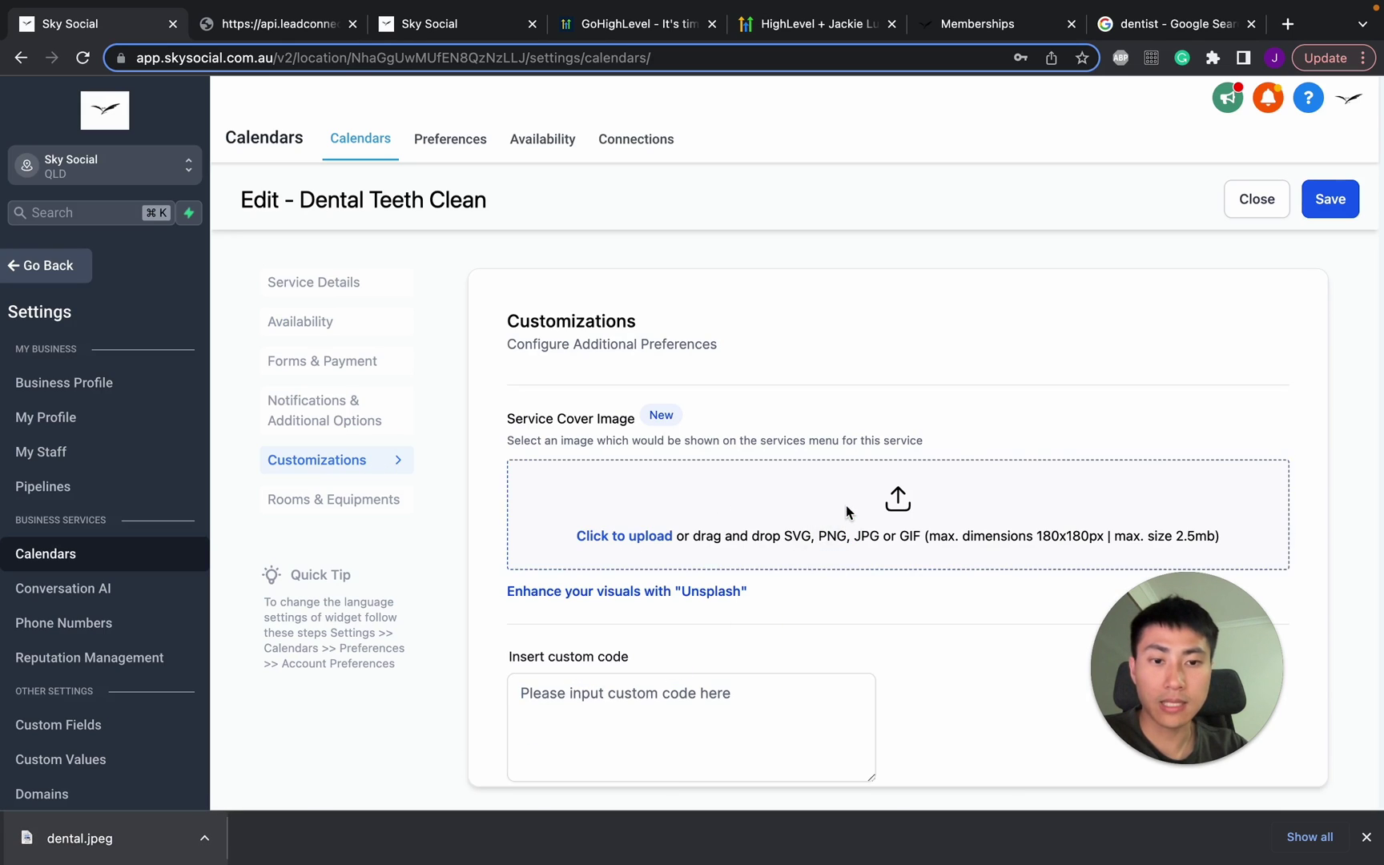
{"action": "scroll", "coordinate": [616, 336], "scroll_direction": "down", "scroll_amount": 1}
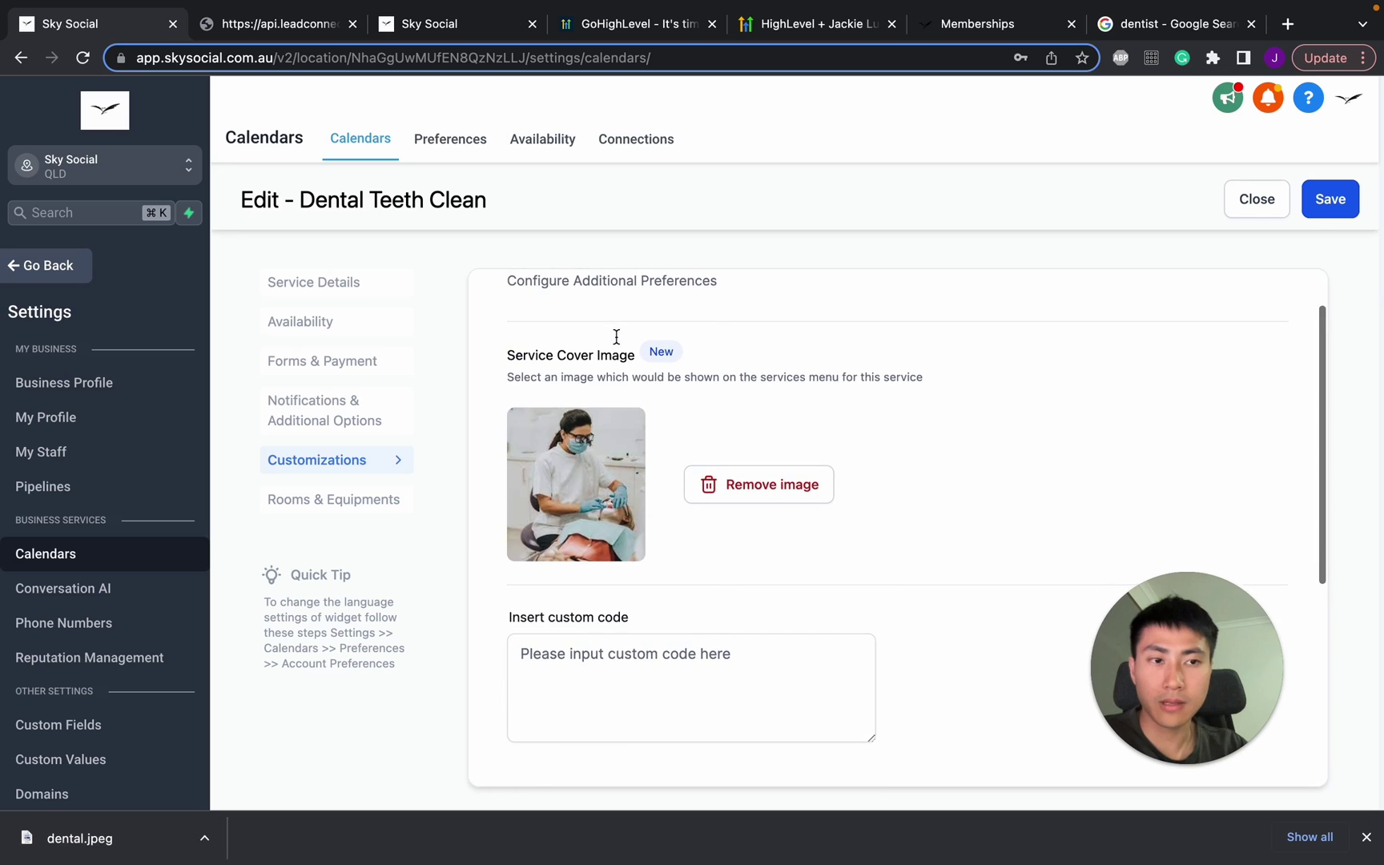
{"action": "left_click", "coordinate": [1320, 202]}
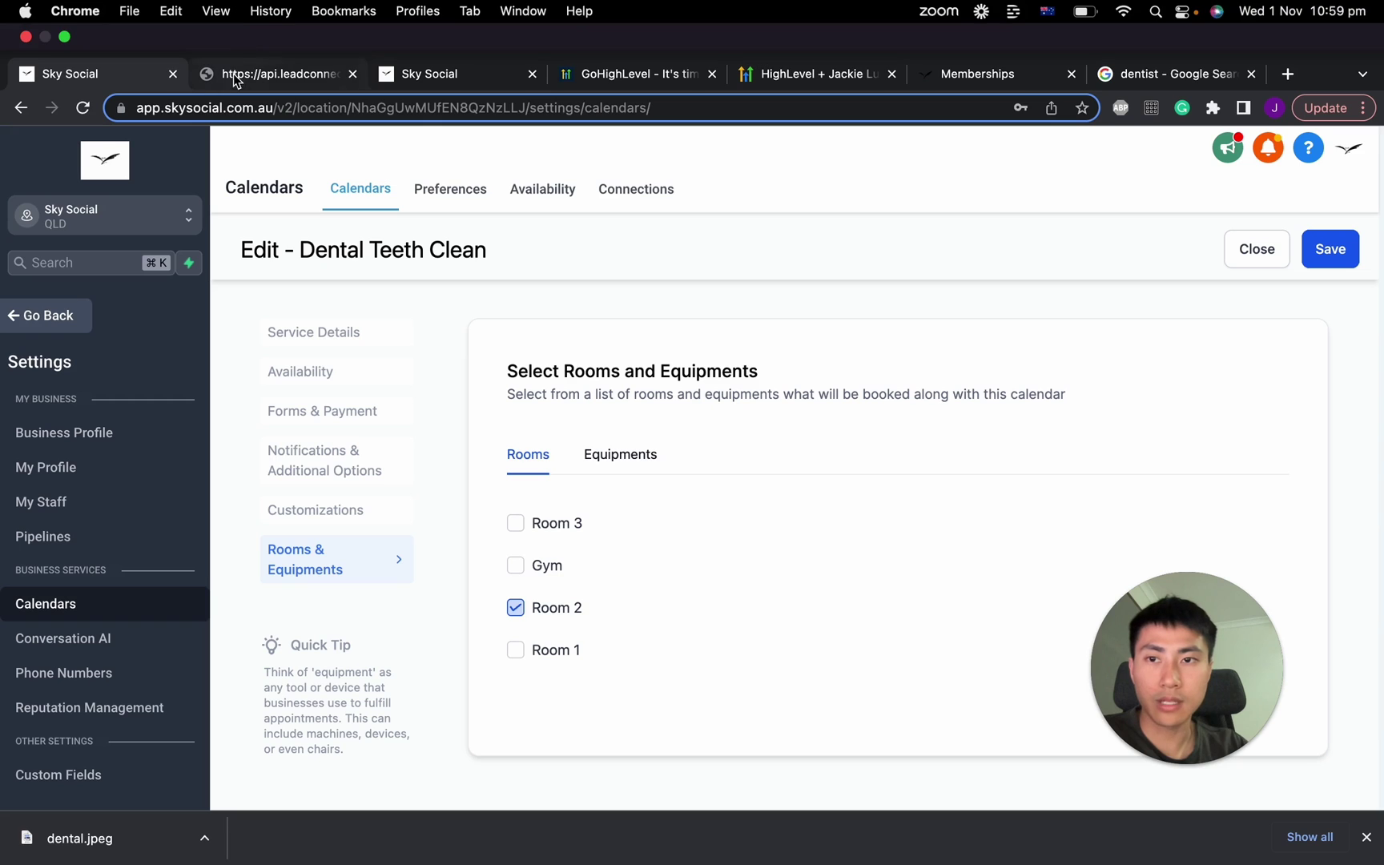
Reload the booking widget to confirm the dentist cover image appears
{"action": "left_click", "coordinate": [240, 74]}
{"action": "left_click", "coordinate": [84, 109]}
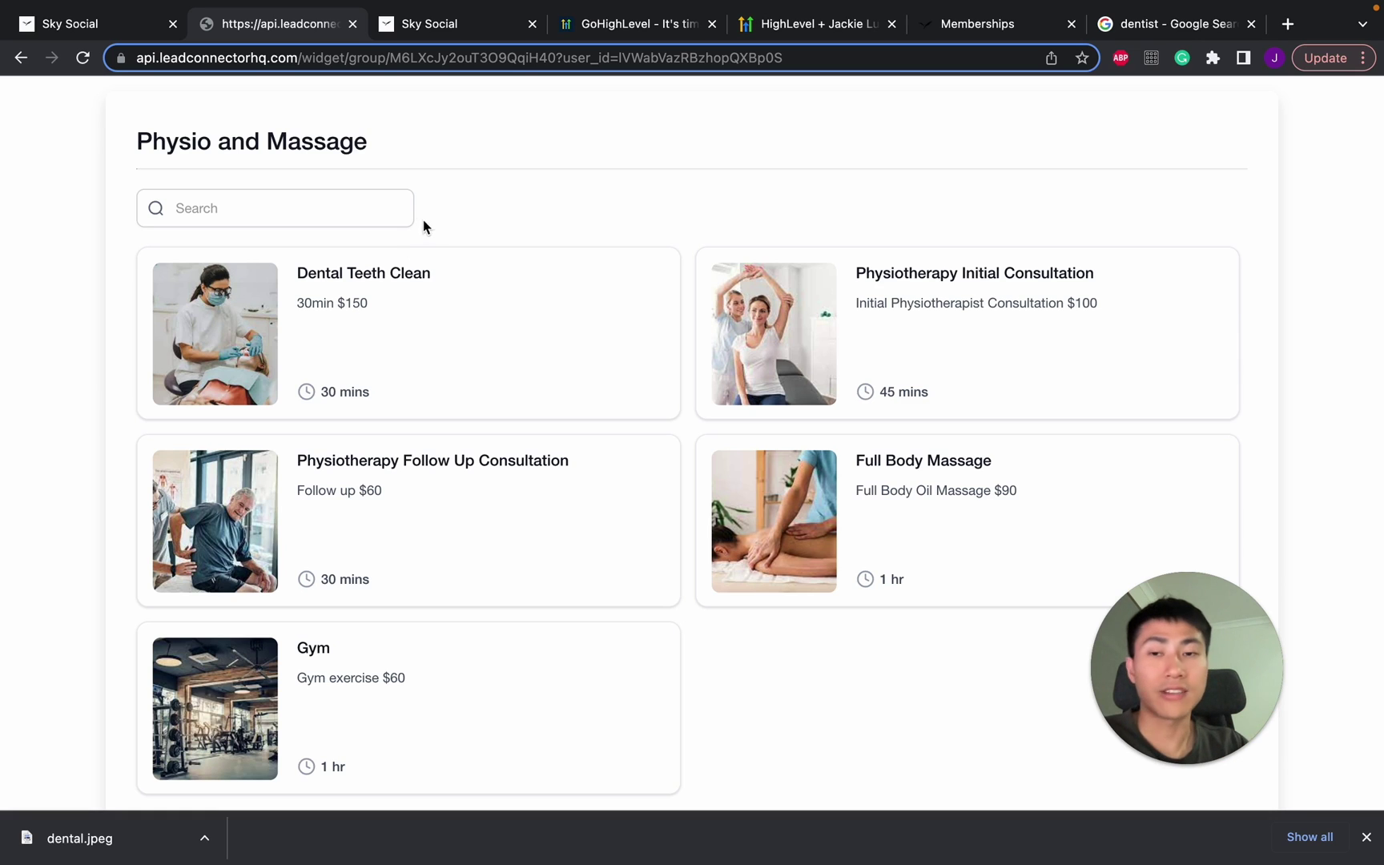
{"action": "left_click", "coordinate": [96, 30]}
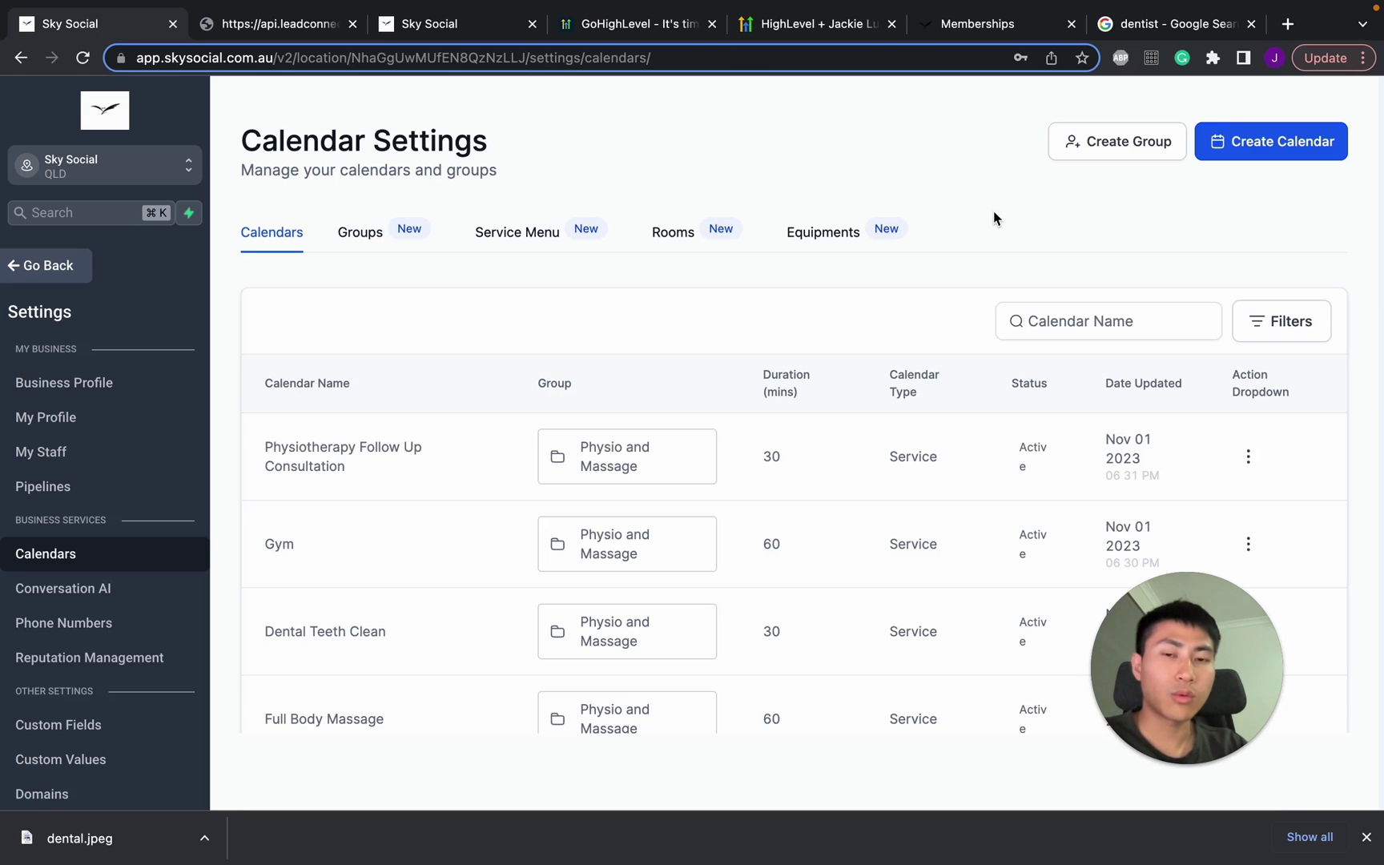
Open the Physiotherapist and Massage service menu for editing and review its details
{"action": "left_click", "coordinate": [528, 242]}
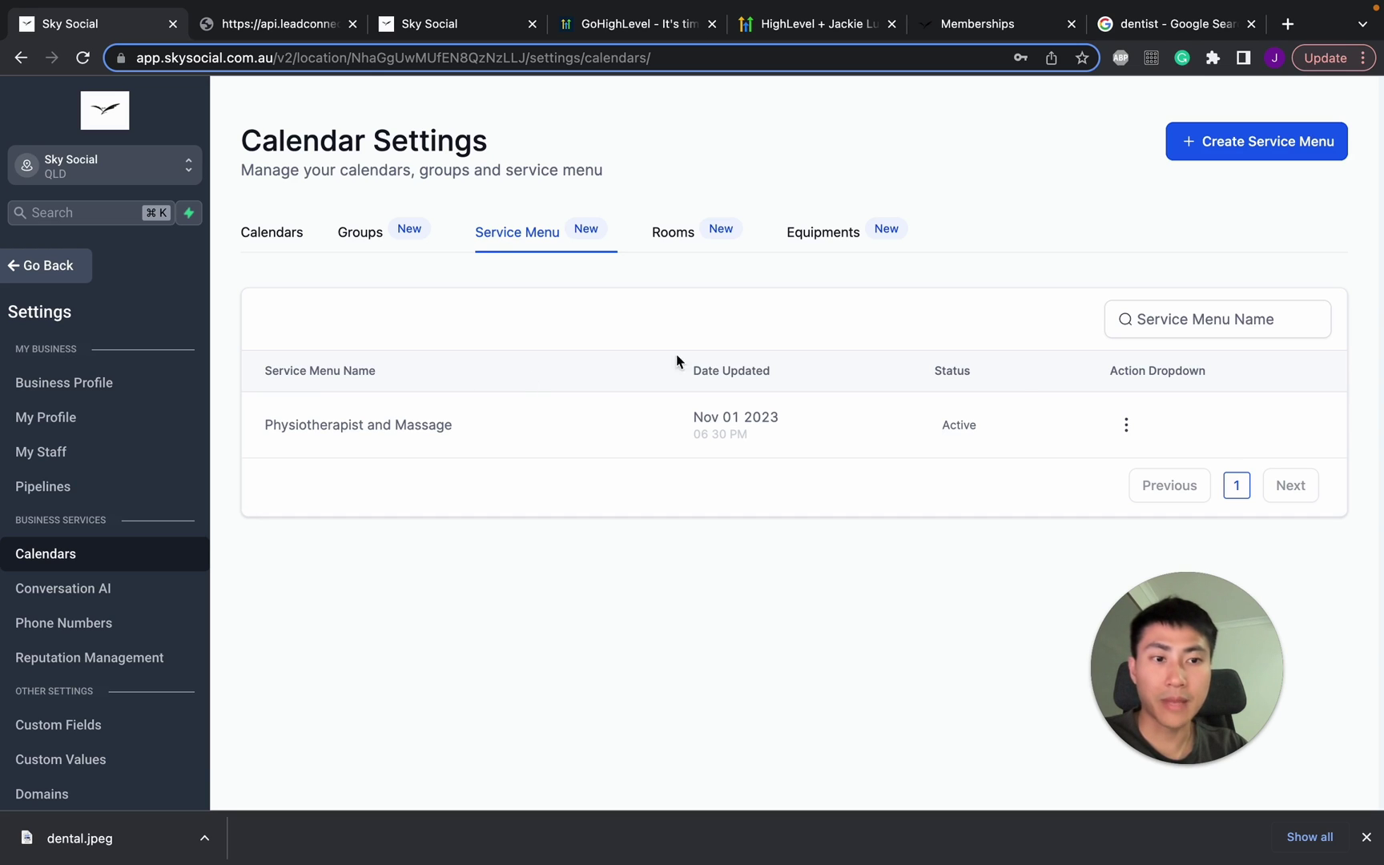
{"action": "left_click", "coordinate": [268, 24]}
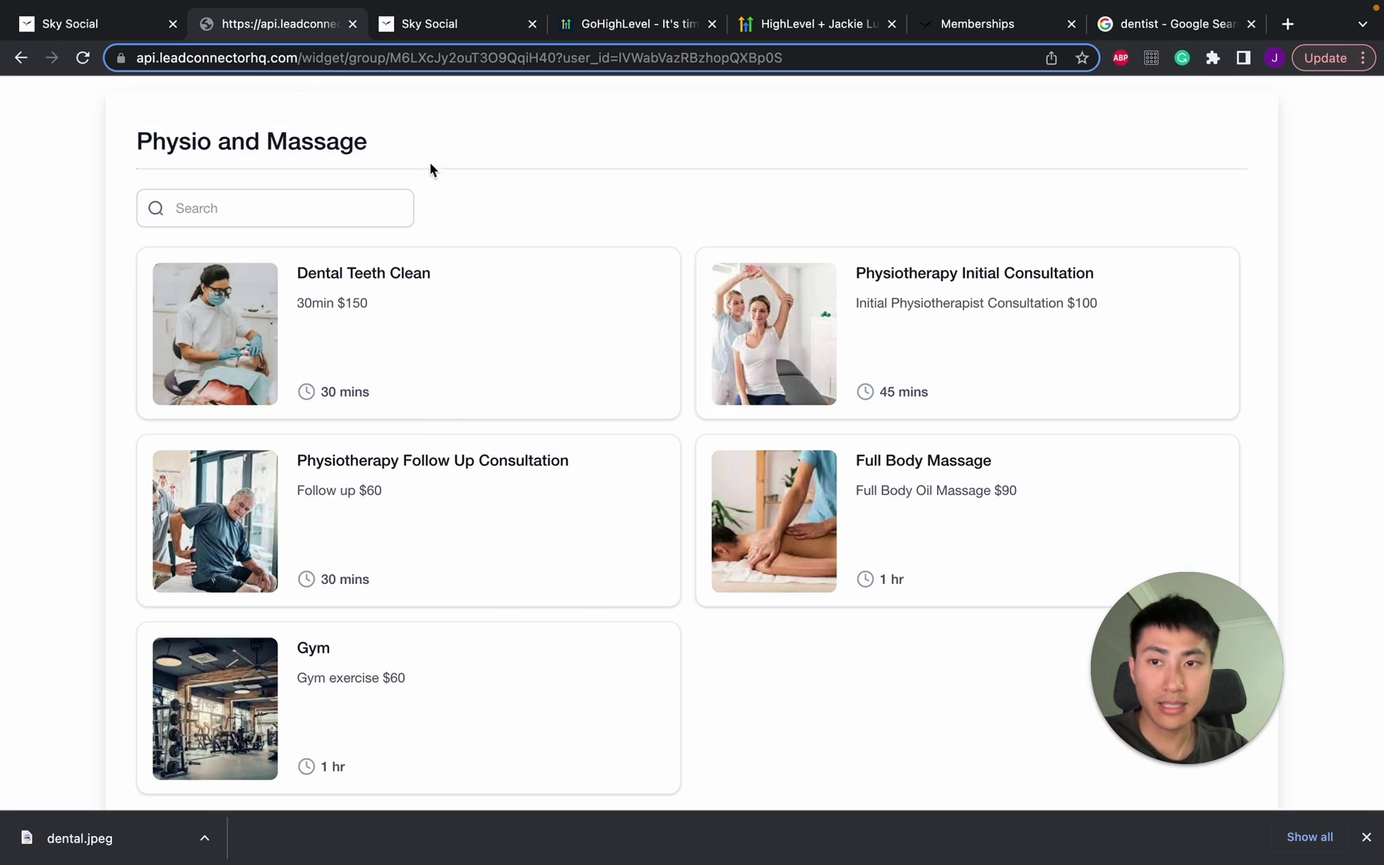
{"action": "left_click", "coordinate": [80, 32]}
{"action": "left_click", "coordinate": [1119, 425]}
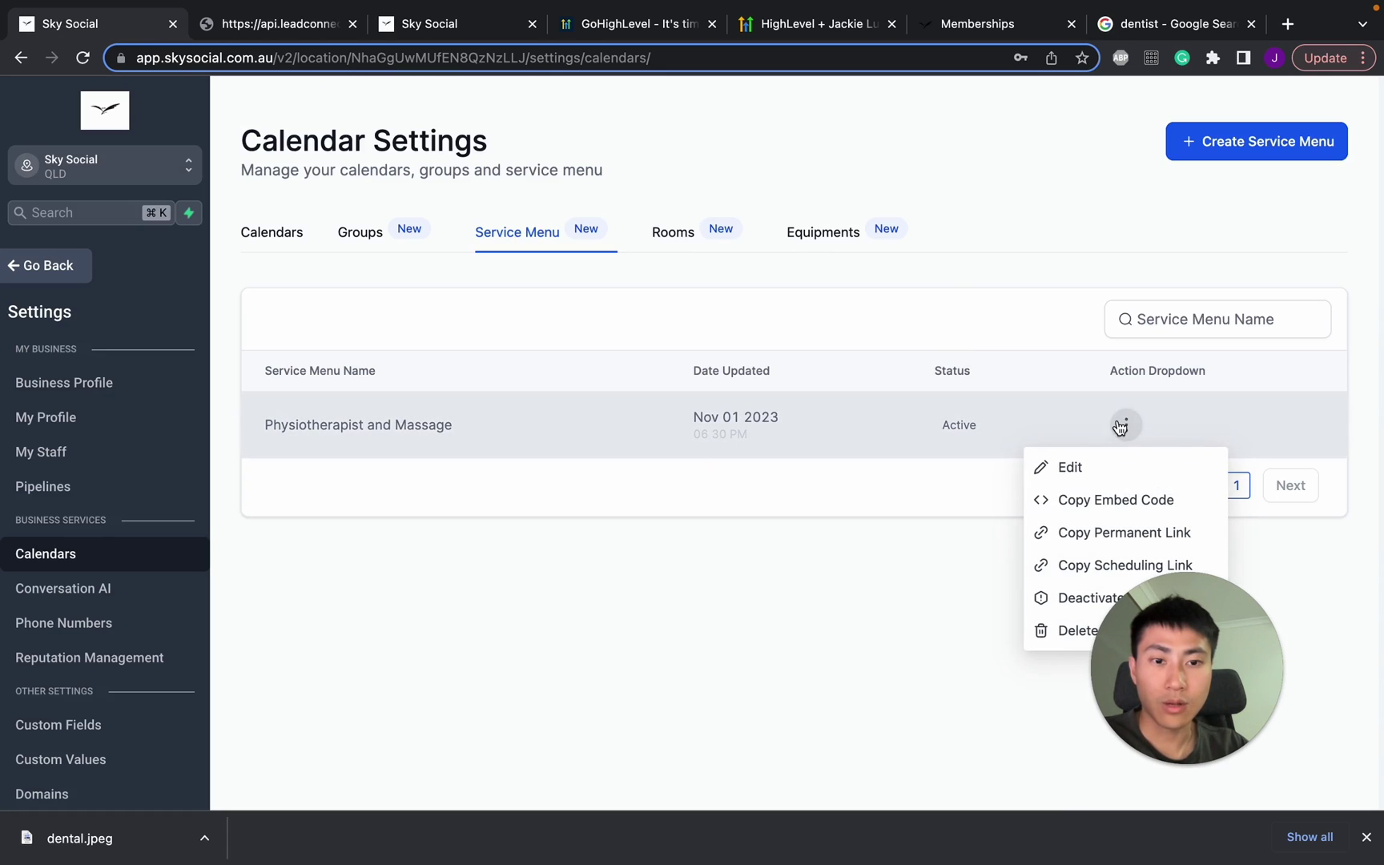
{"action": "left_click", "coordinate": [1073, 473]}
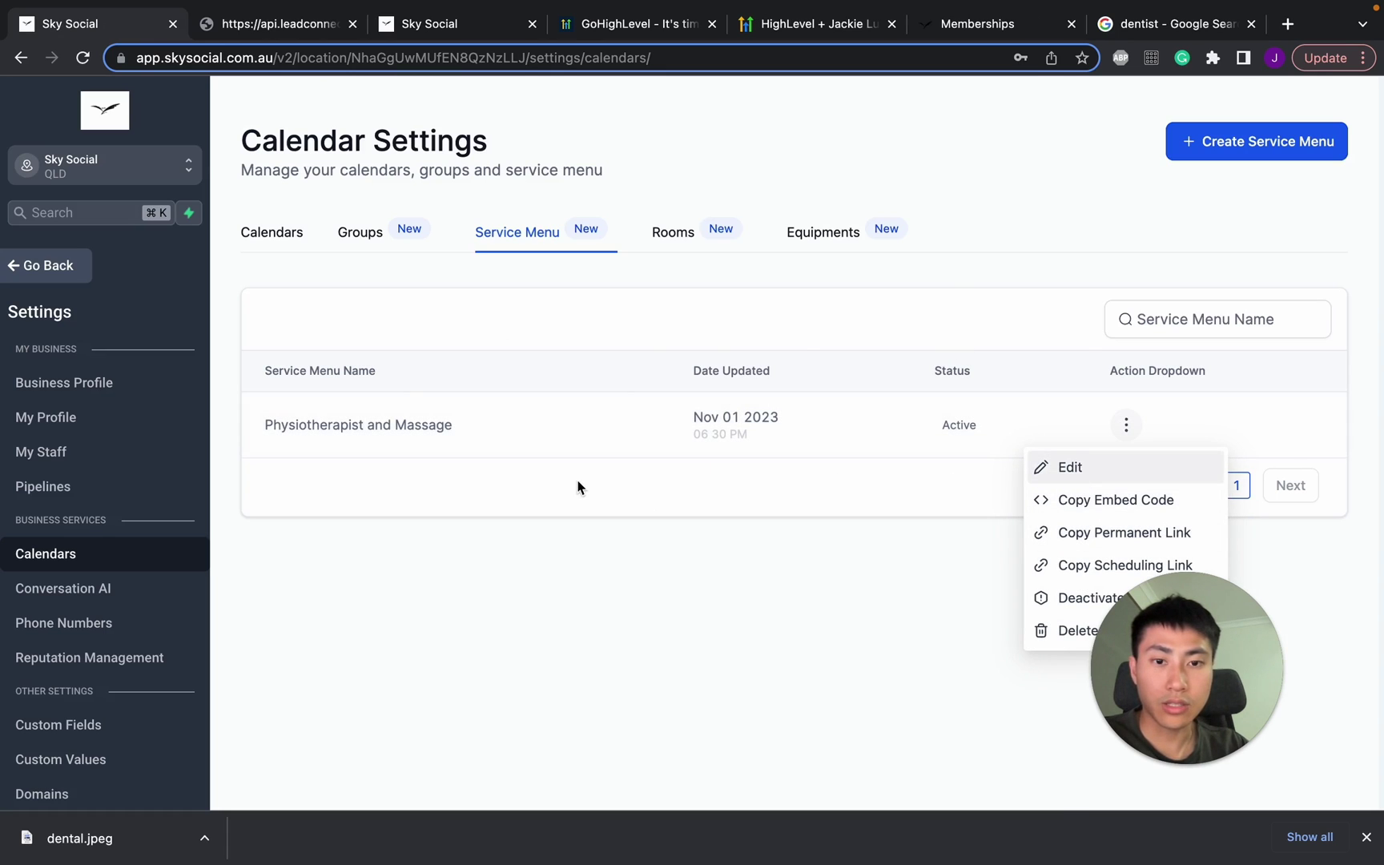
{"action": "scroll", "coordinate": [856, 565], "scroll_direction": "down", "scroll_amount": 3}
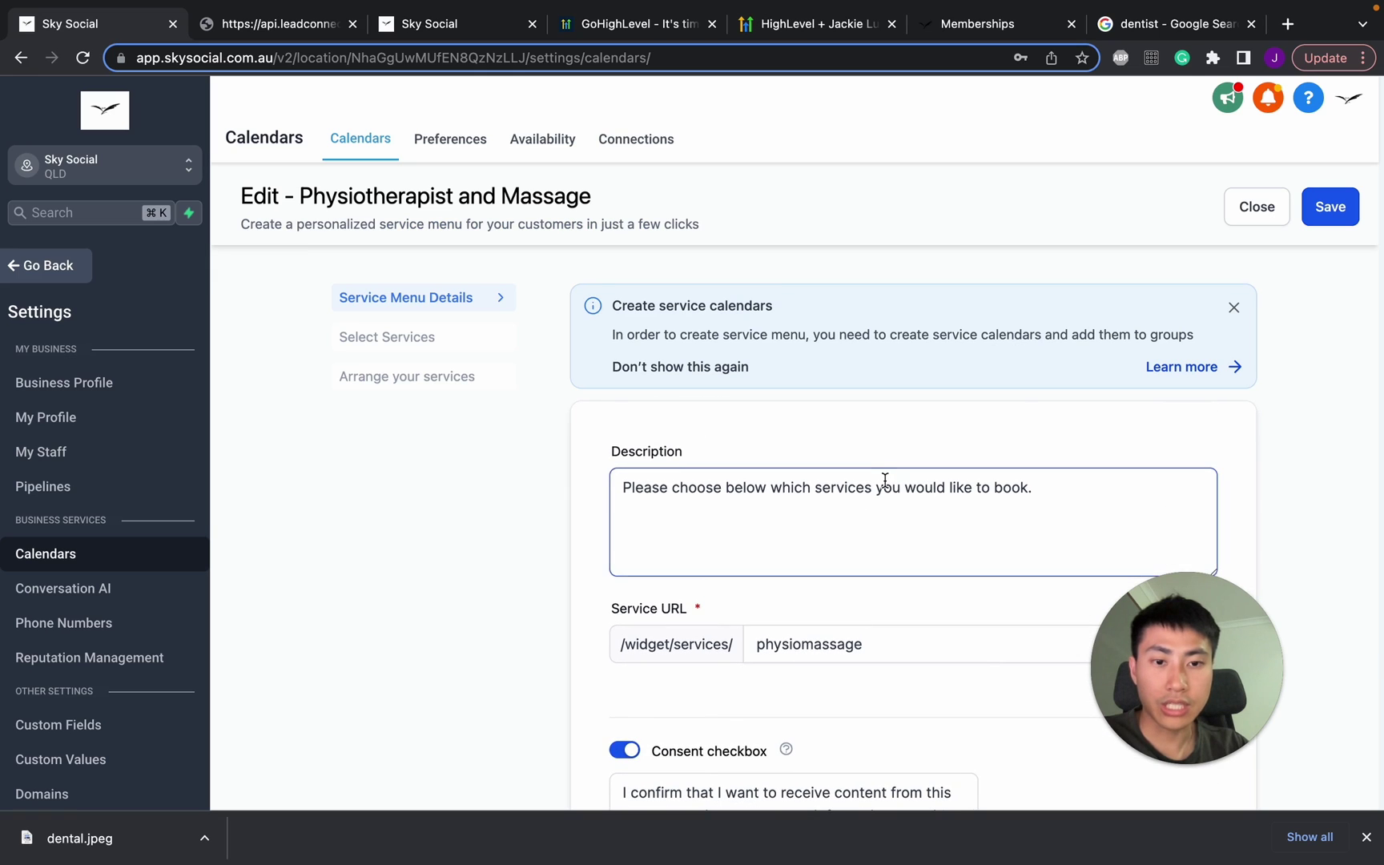
{"action": "scroll", "coordinate": [884, 482], "scroll_direction": "down", "scroll_amount": 8}
{"action": "scroll", "coordinate": [833, 441], "scroll_direction": "up", "scroll_amount": 8}
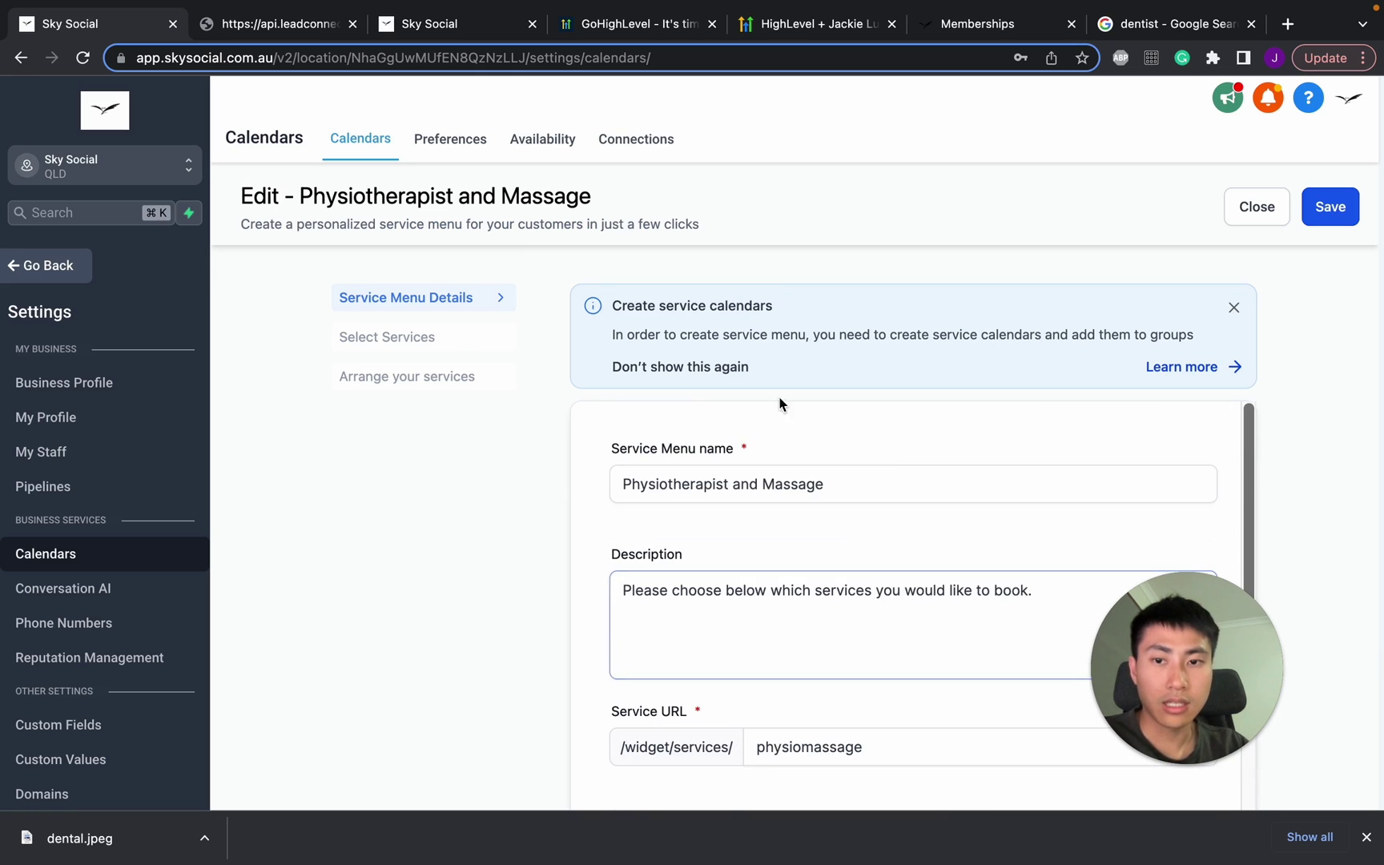
Select all services, expand the Physio and Massage group, view the service order, then close unsaved
{"action": "left_click", "coordinate": [436, 343]}
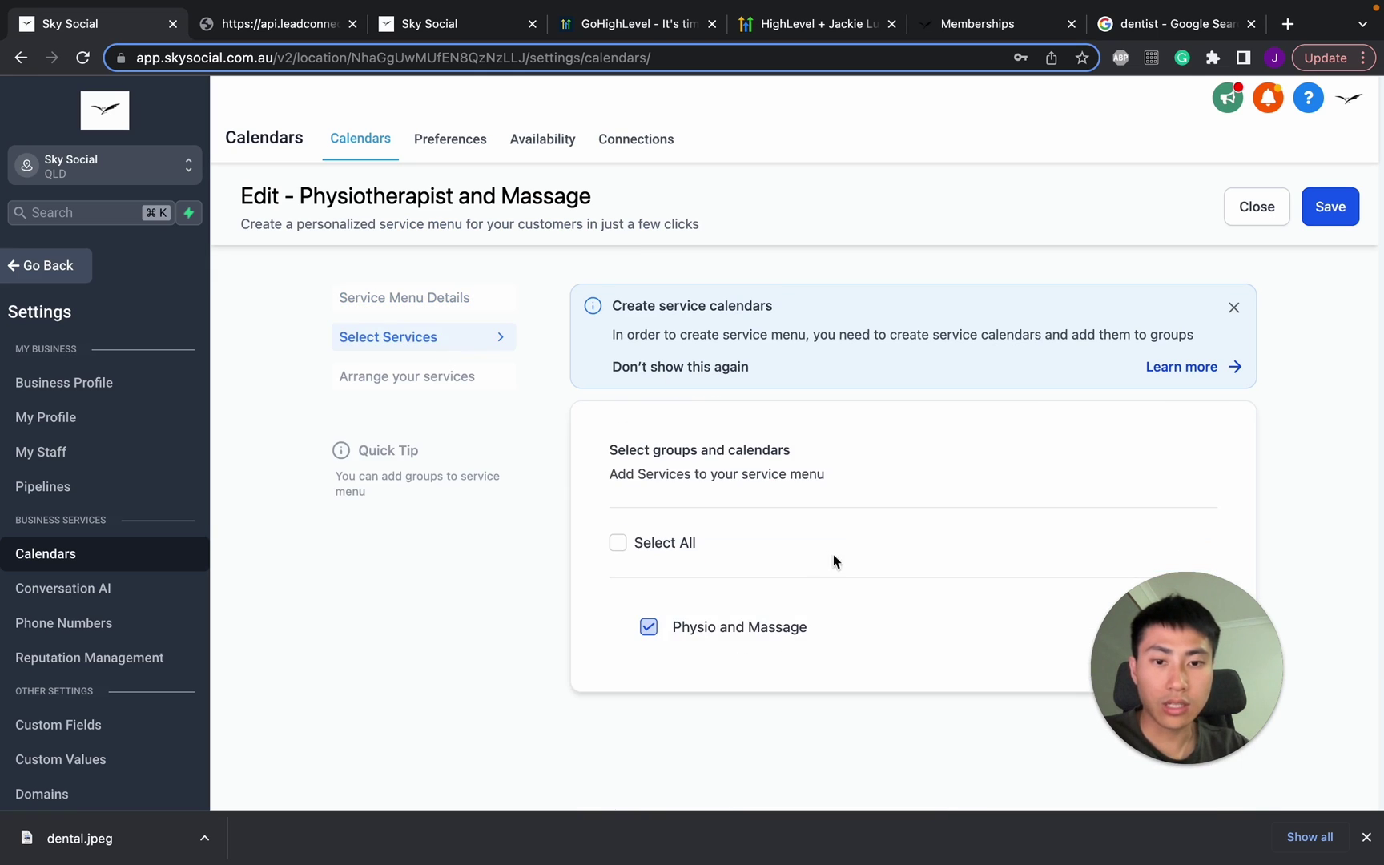
{"action": "left_click", "coordinate": [617, 542]}
{"action": "left_click", "coordinate": [645, 644]}
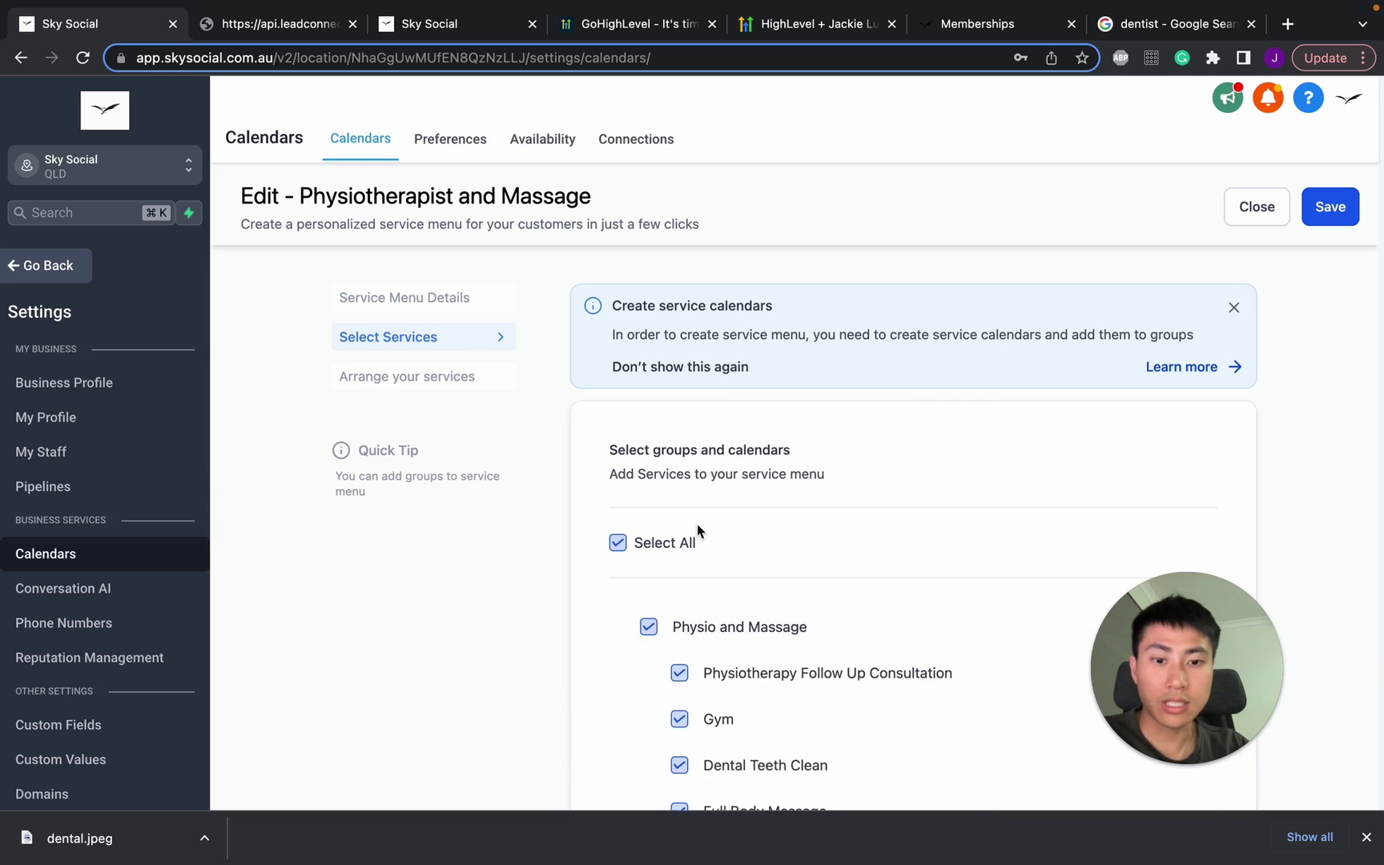
{"action": "scroll", "coordinate": [1032, 560], "scroll_direction": "down", "scroll_amount": 1}
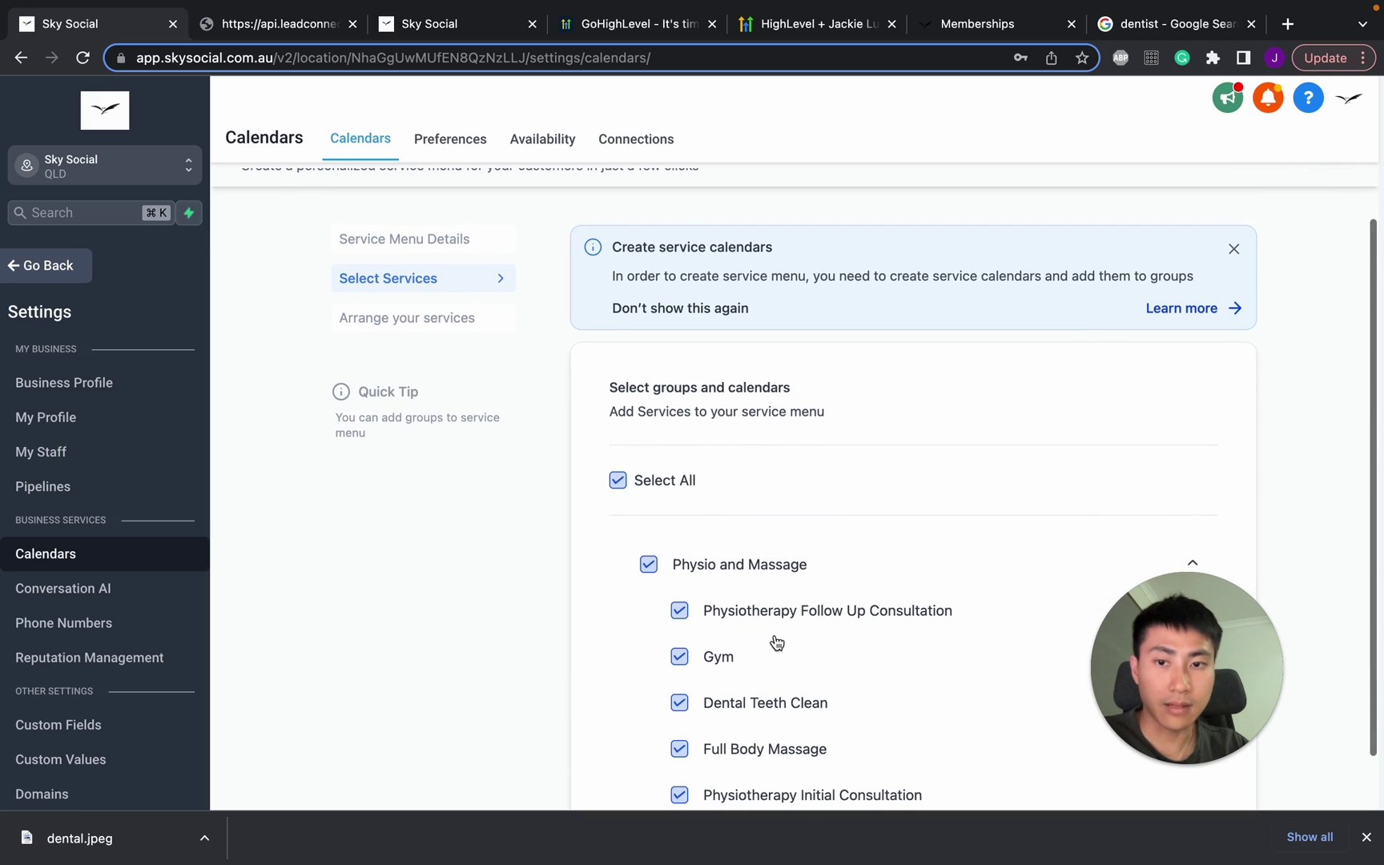
{"action": "left_click", "coordinate": [384, 318]}
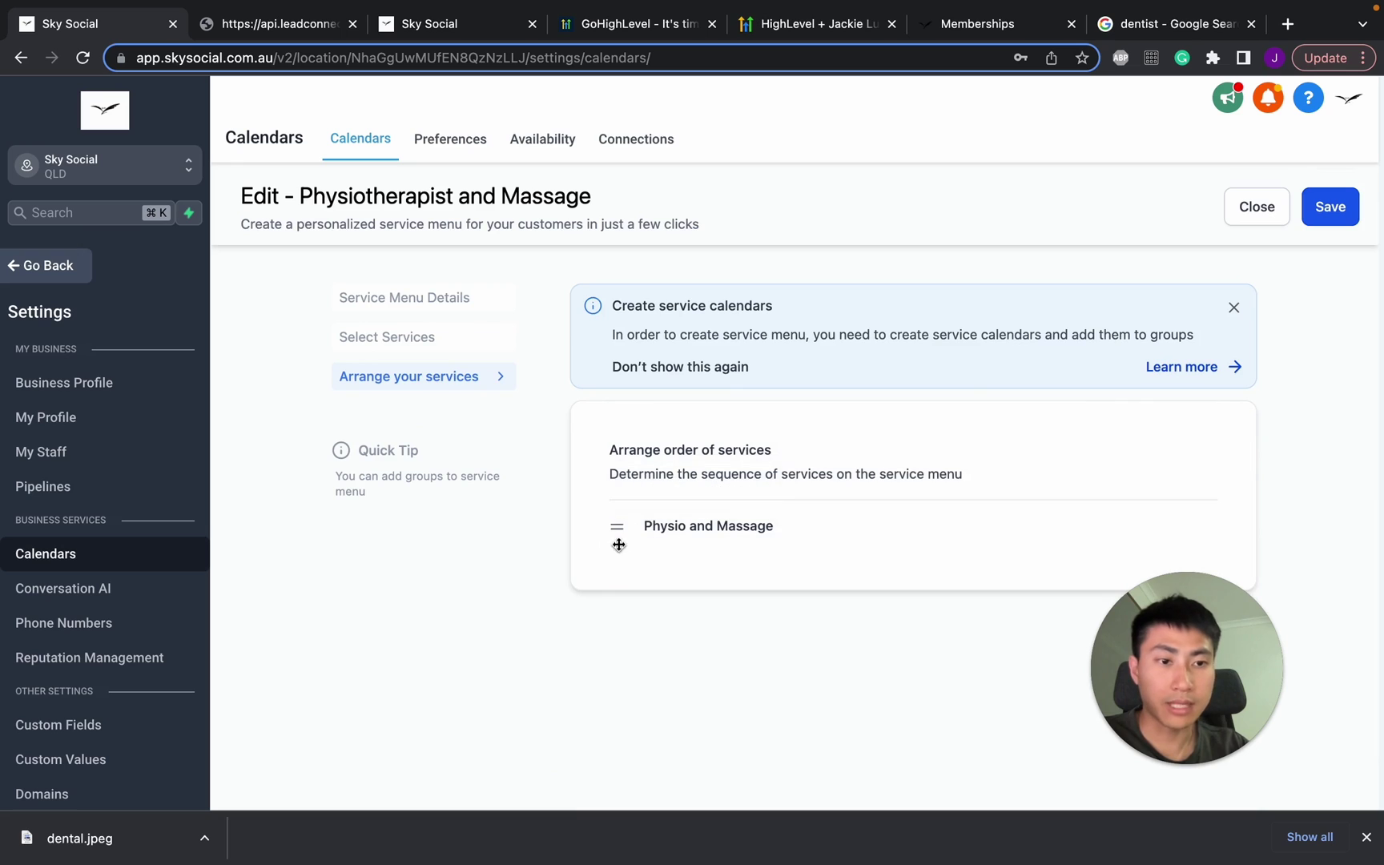
{"action": "left_click", "coordinate": [1261, 208]}
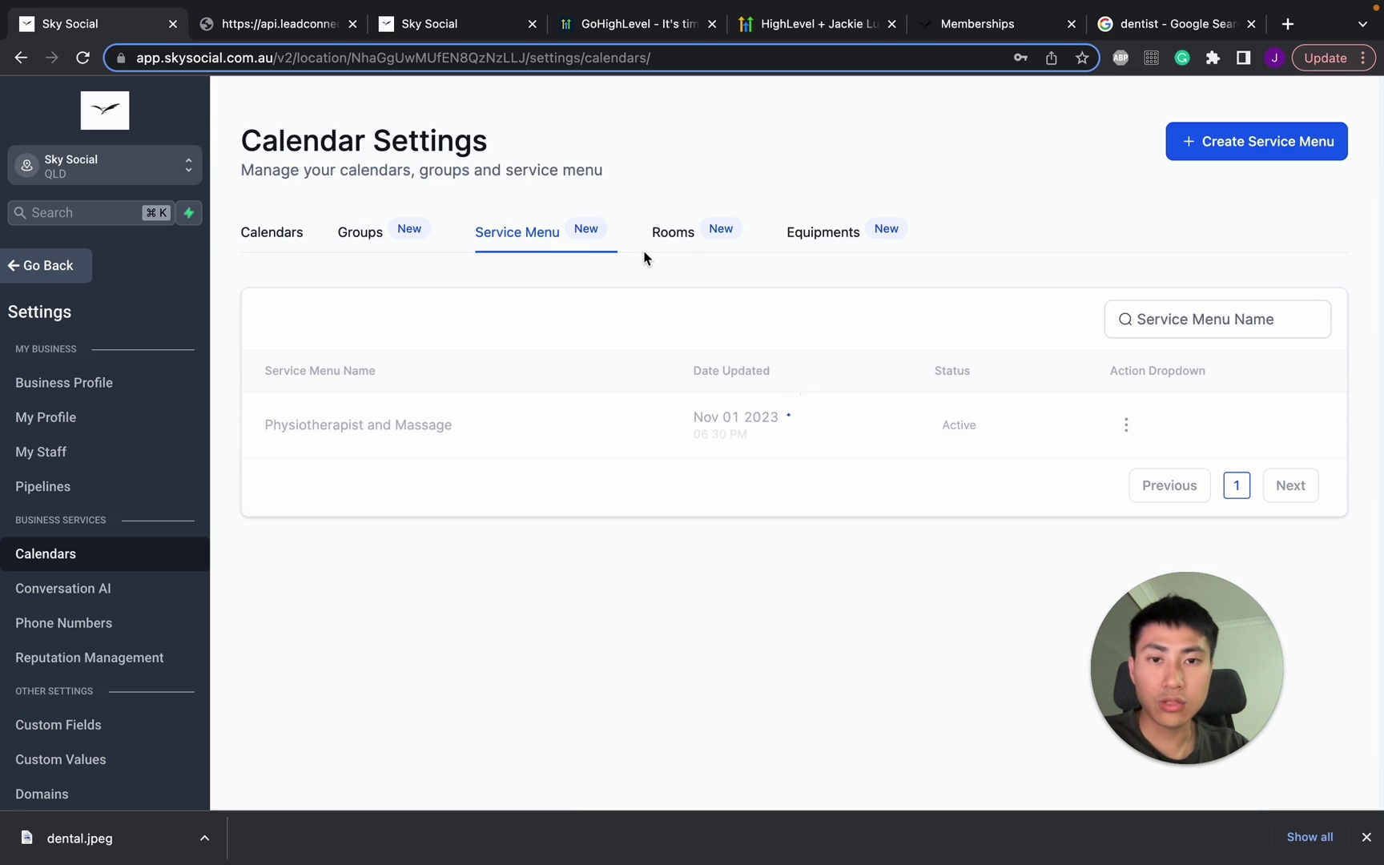
Browse the Rooms, Equipment and Calendars lists, ending on Rooms
{"action": "left_click", "coordinate": [683, 239]}
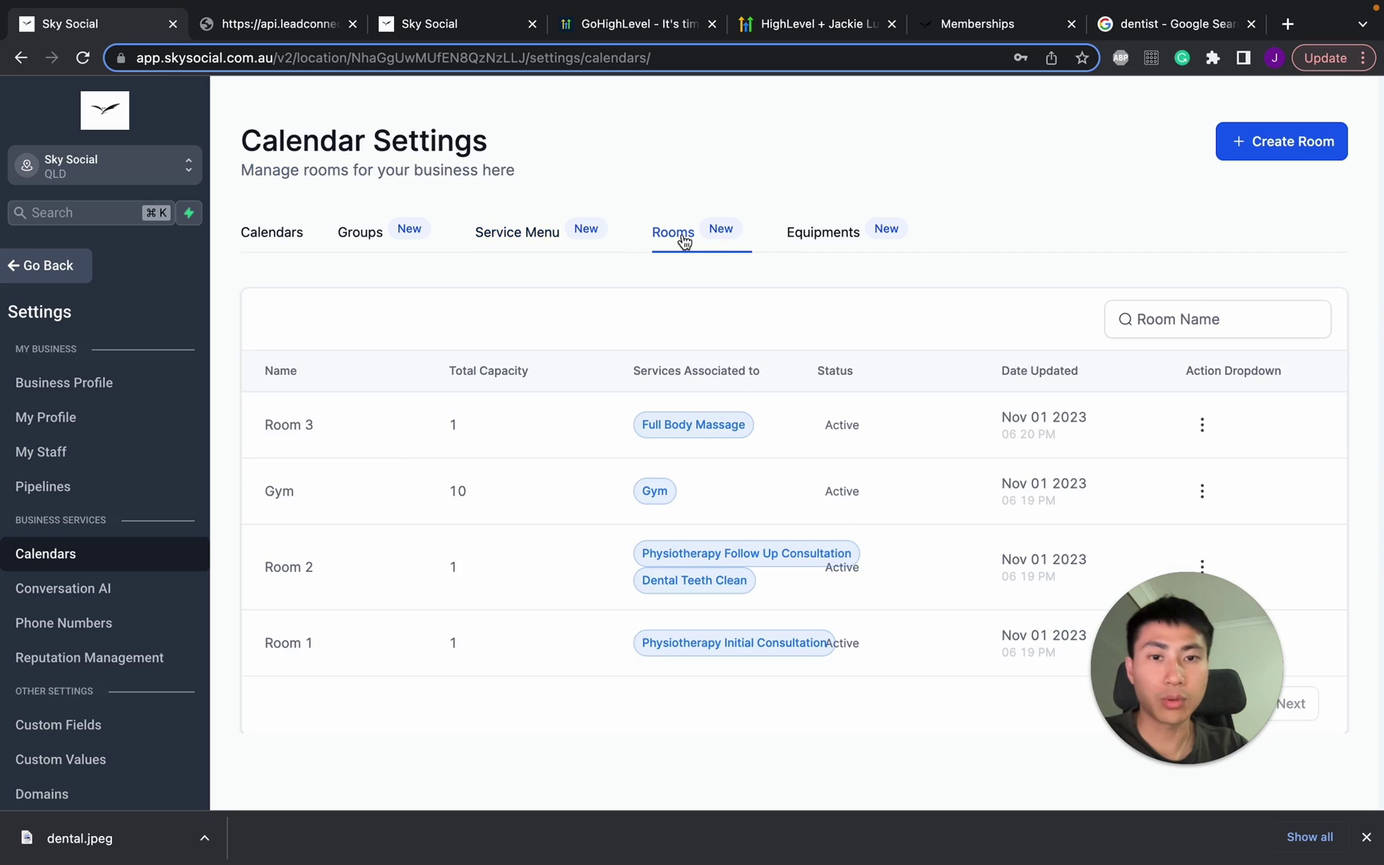
{"action": "left_click", "coordinate": [831, 233]}
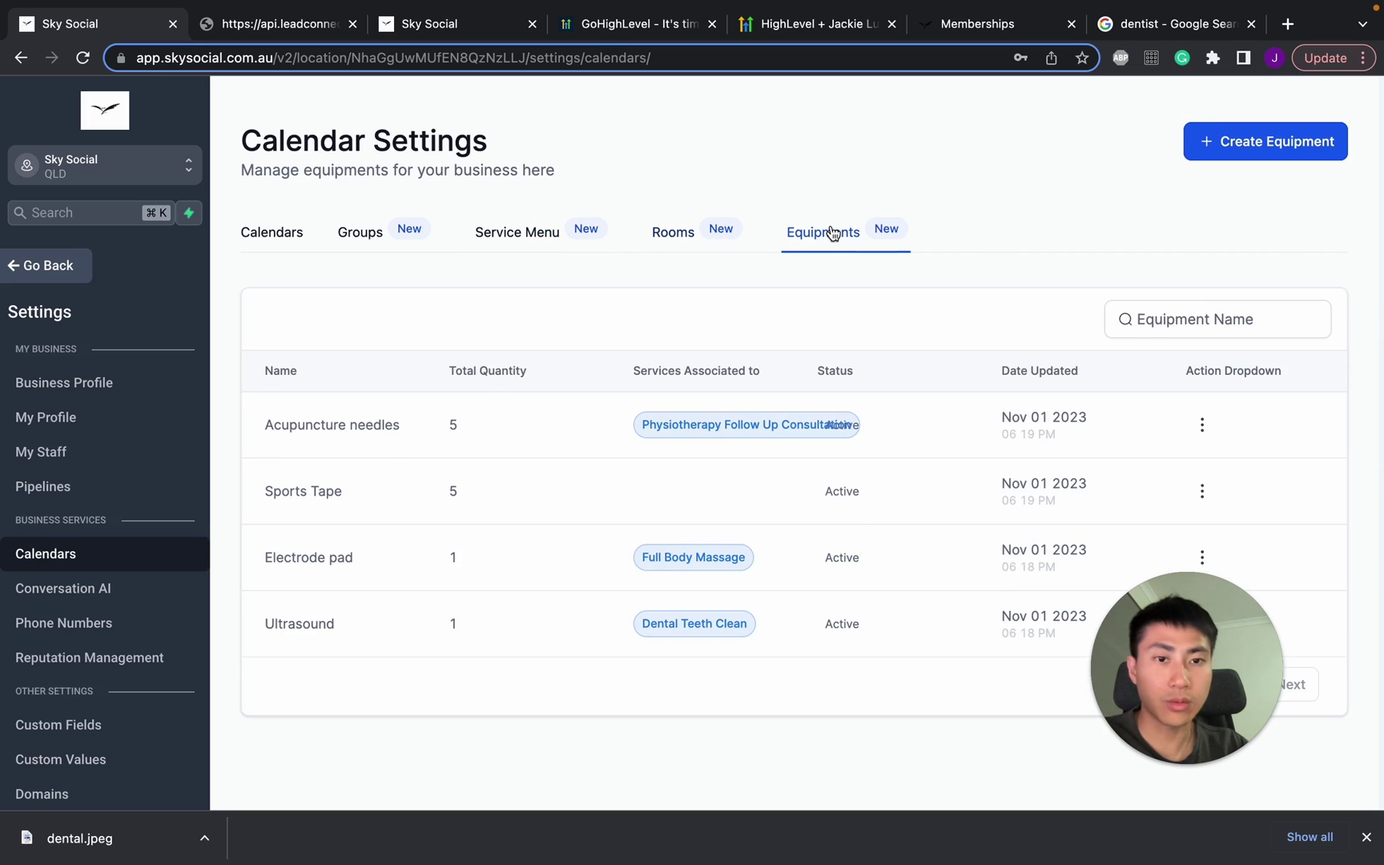
{"action": "left_click", "coordinate": [254, 234]}
{"action": "left_click", "coordinate": [682, 239]}
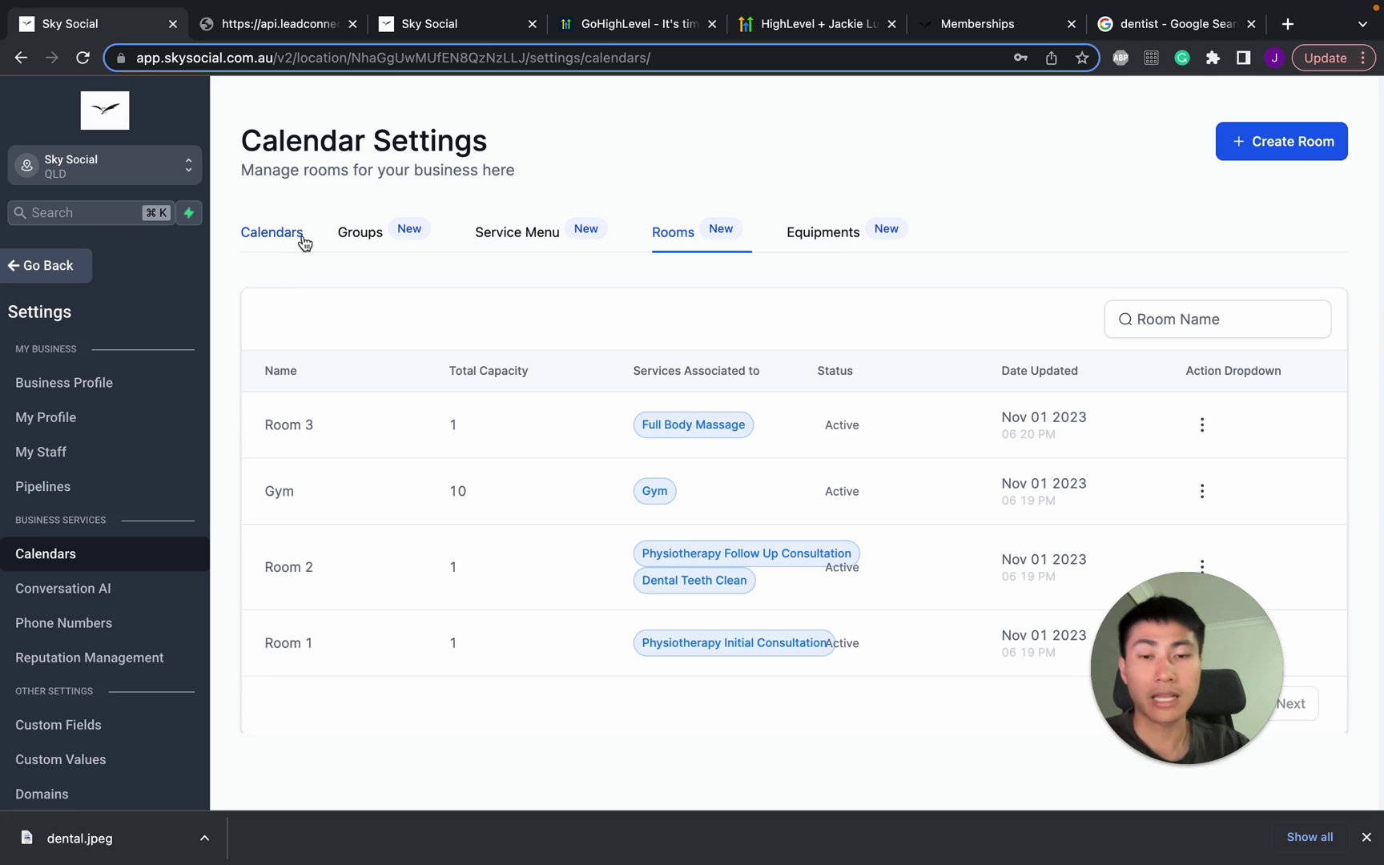
Draft a room named 'test' with description 'test' and capacity 13, view calendars, then cancel
{"action": "left_click", "coordinate": [1277, 150]}
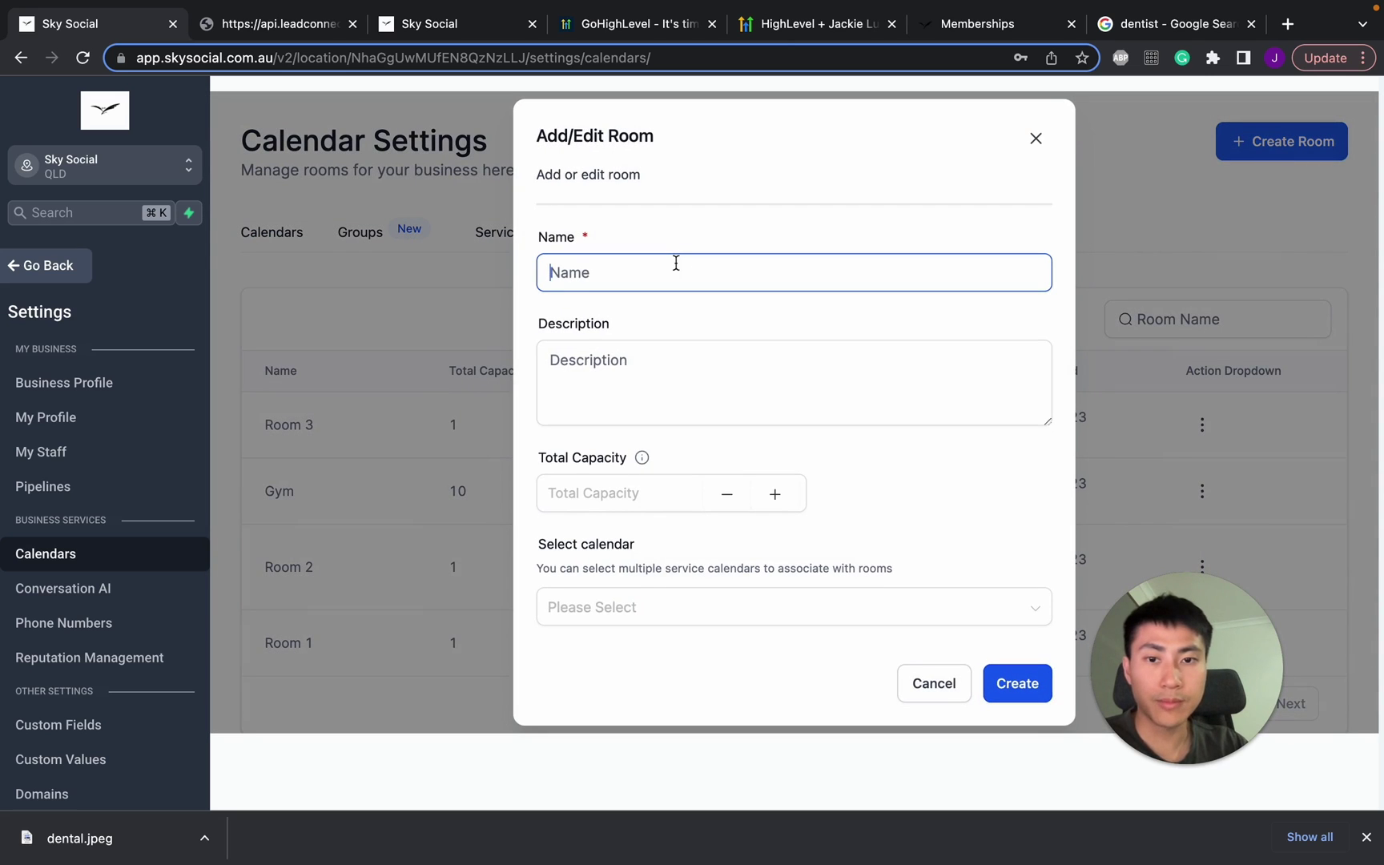
{"action": "type", "text": "test"}
{"action": "key", "text": "Tab"}
{"action": "type", "text": "test"}
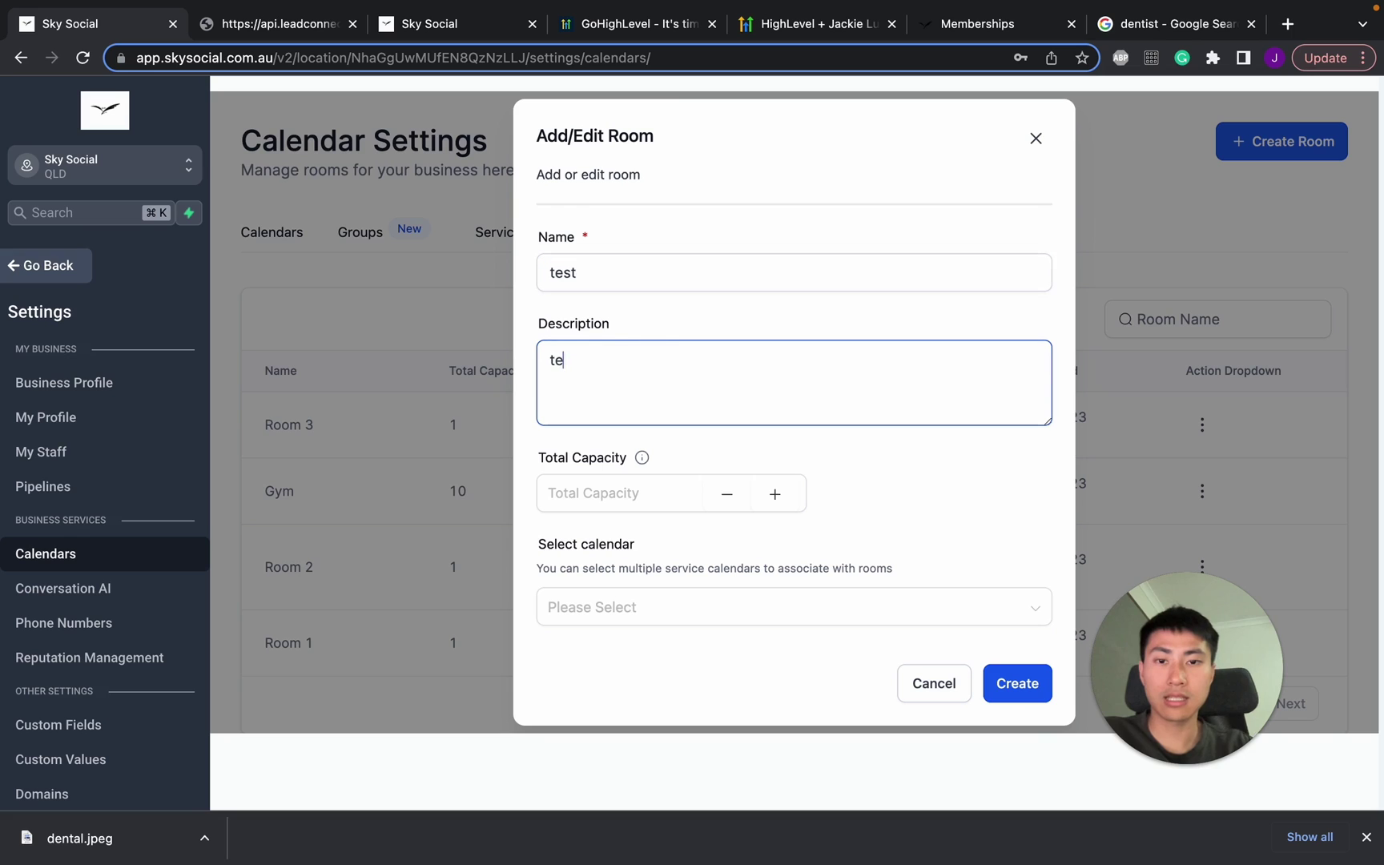
{"action": "left_click", "coordinate": [632, 506]}
{"action": "type", "text": "13"}
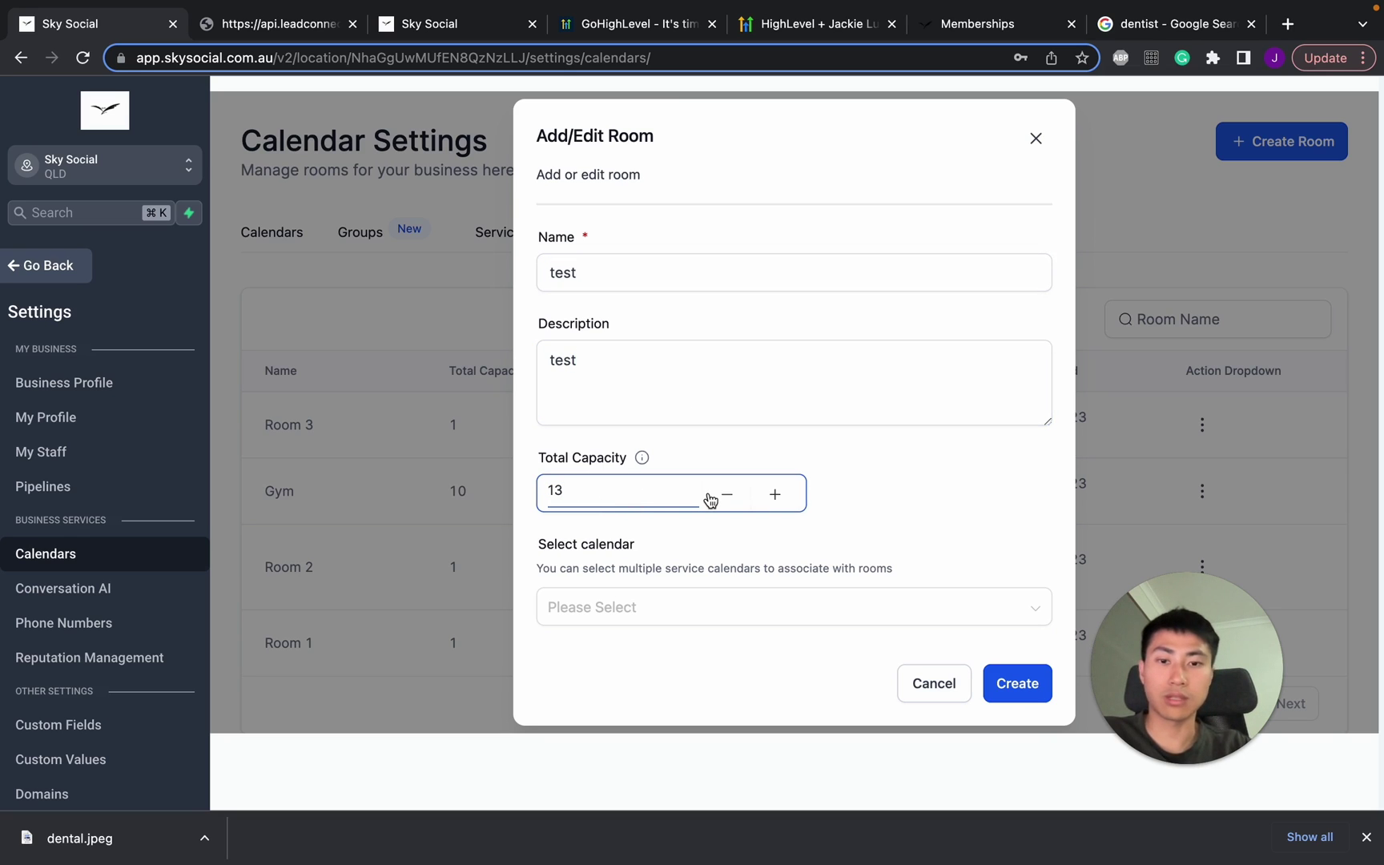
{"action": "left_click", "coordinate": [802, 626]}
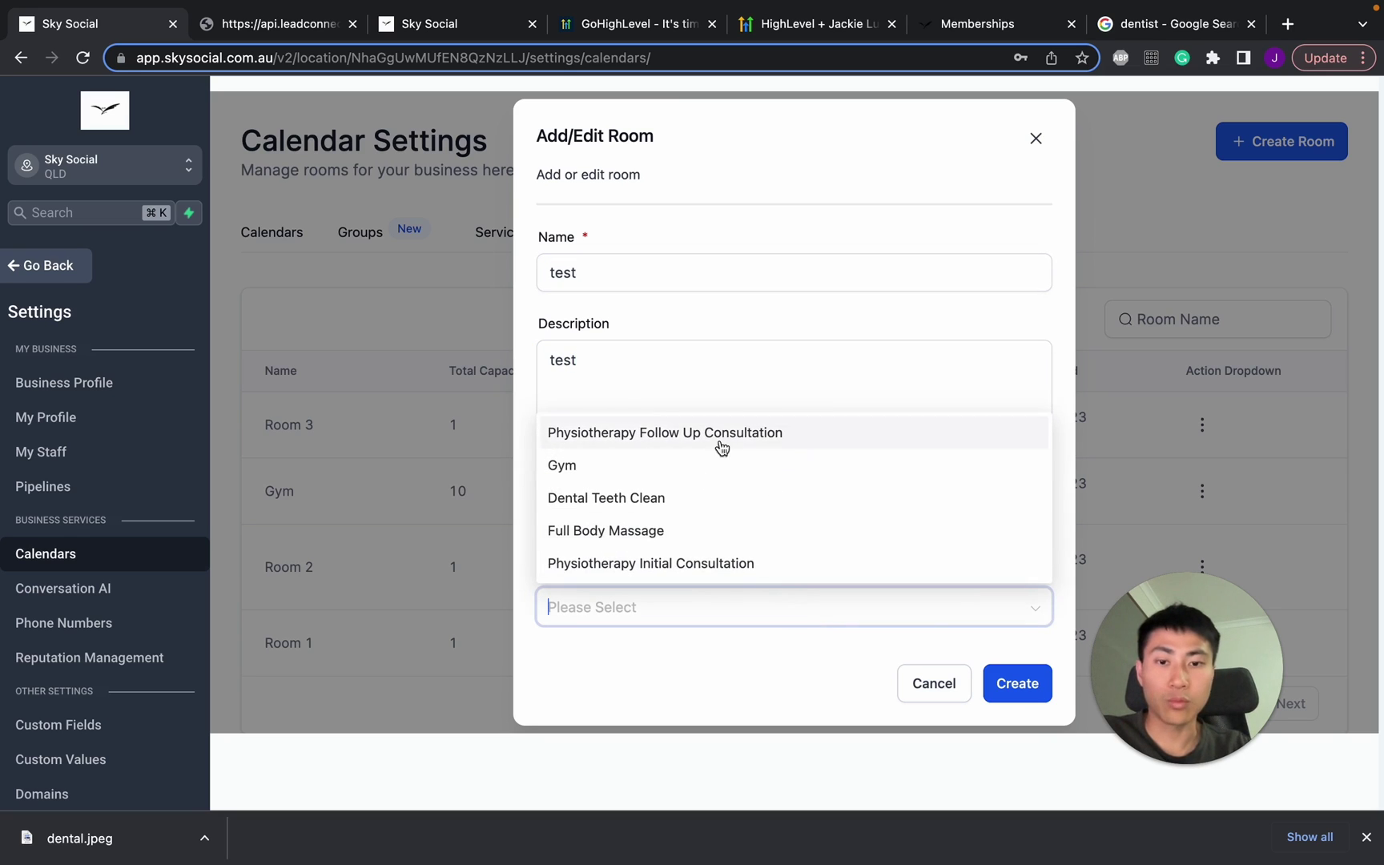
{"action": "left_click", "coordinate": [933, 683]}
Open the Gym room's settings to view its linked calendars, closing without changes
{"action": "scroll", "coordinate": [913, 429], "scroll_direction": "down", "scroll_amount": 1}
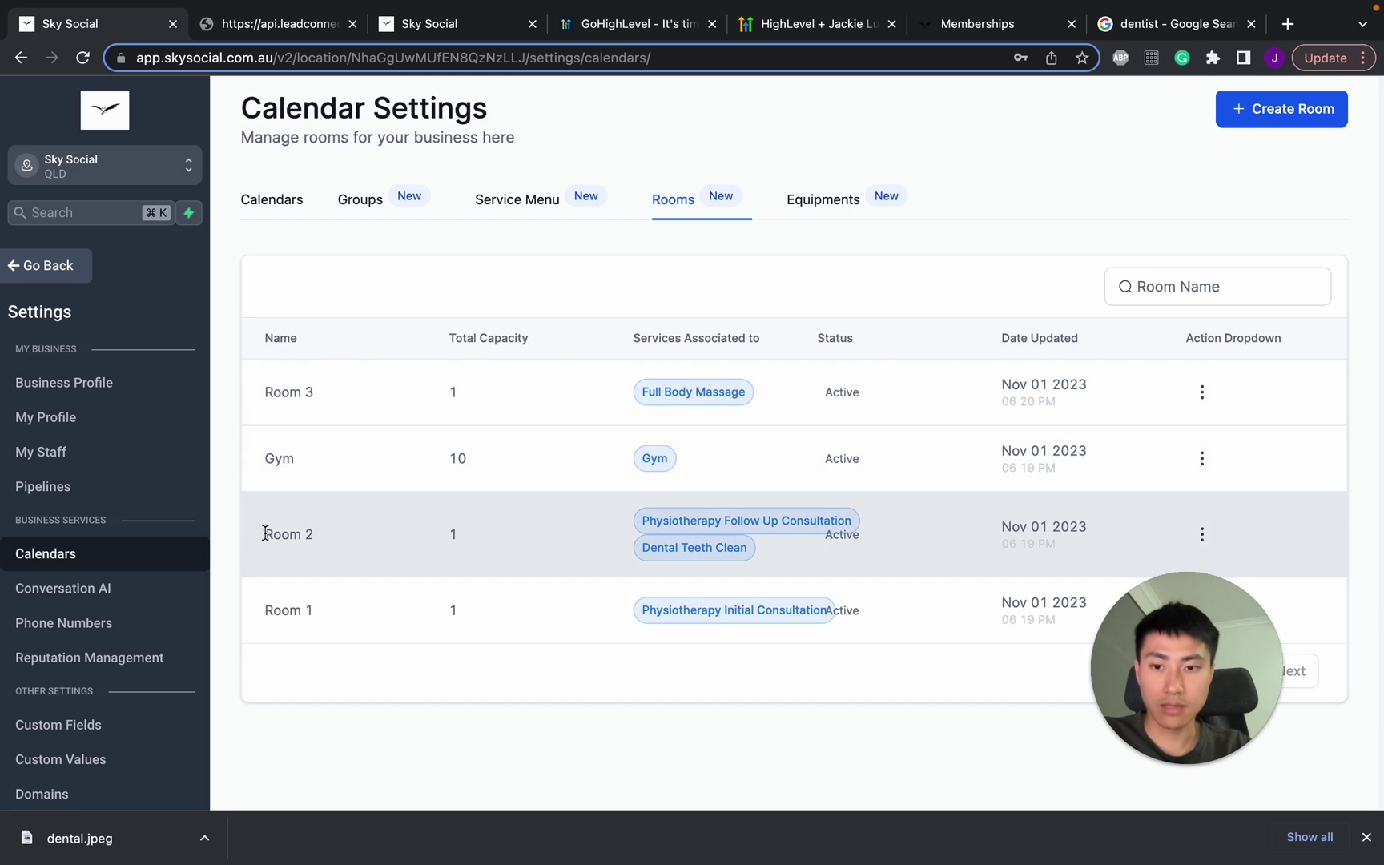
{"action": "left_click_drag", "start_coordinate": [266, 531], "coordinate": [349, 537]}
{"action": "left_click", "coordinate": [349, 537]}
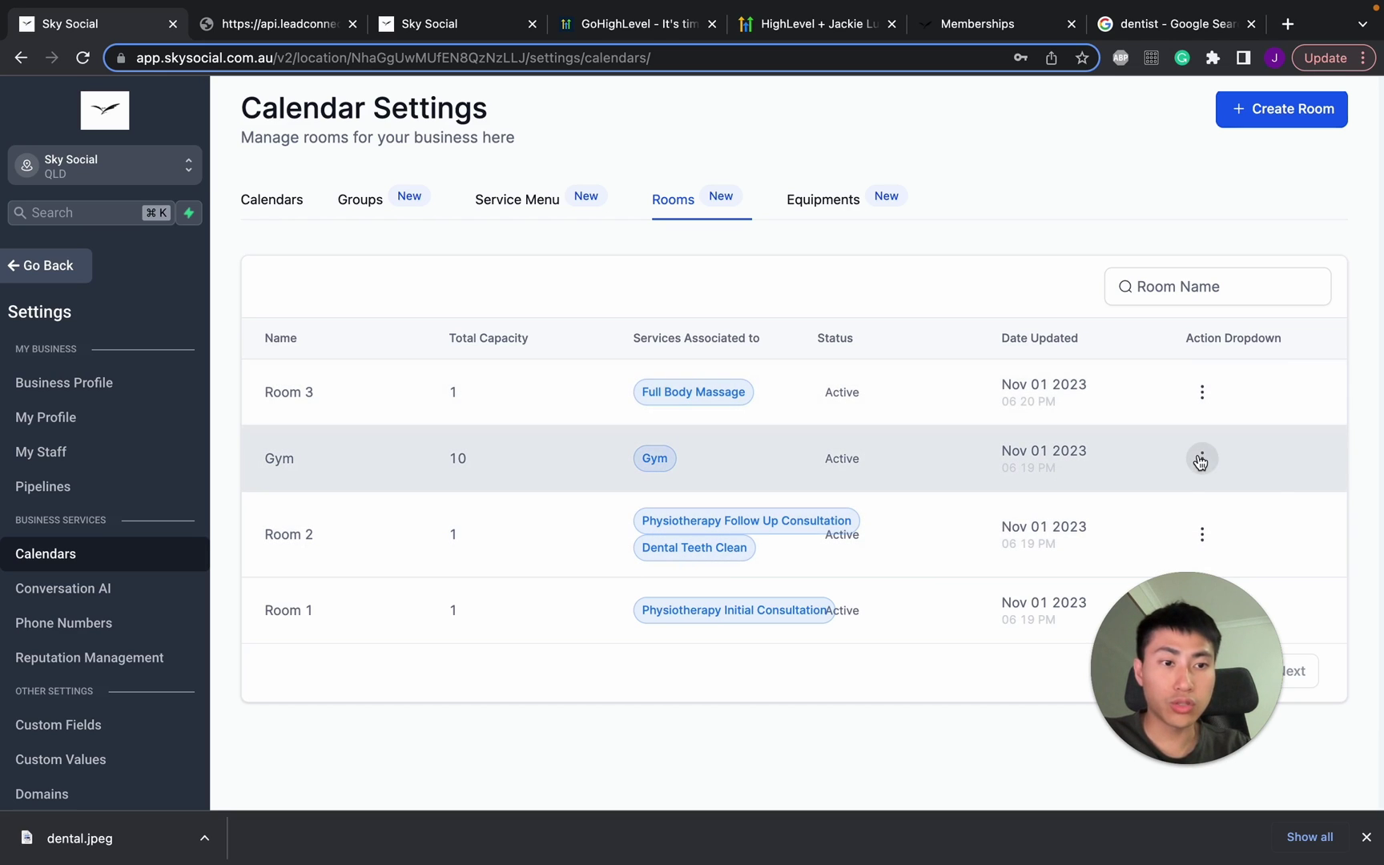
{"action": "left_click", "coordinate": [1199, 460]}
{"action": "left_click", "coordinate": [1193, 503]}
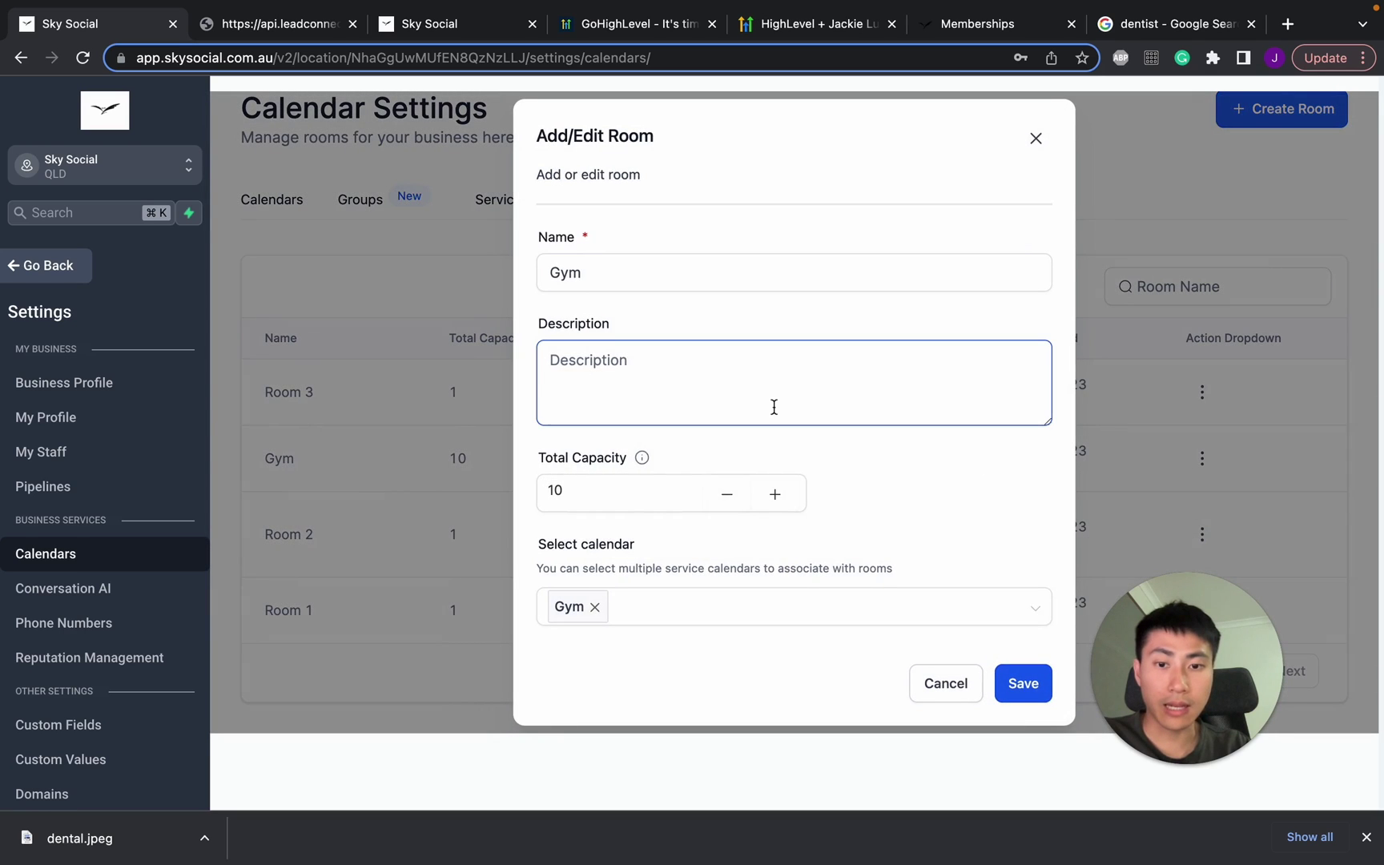
{"action": "left_click", "coordinate": [692, 610]}
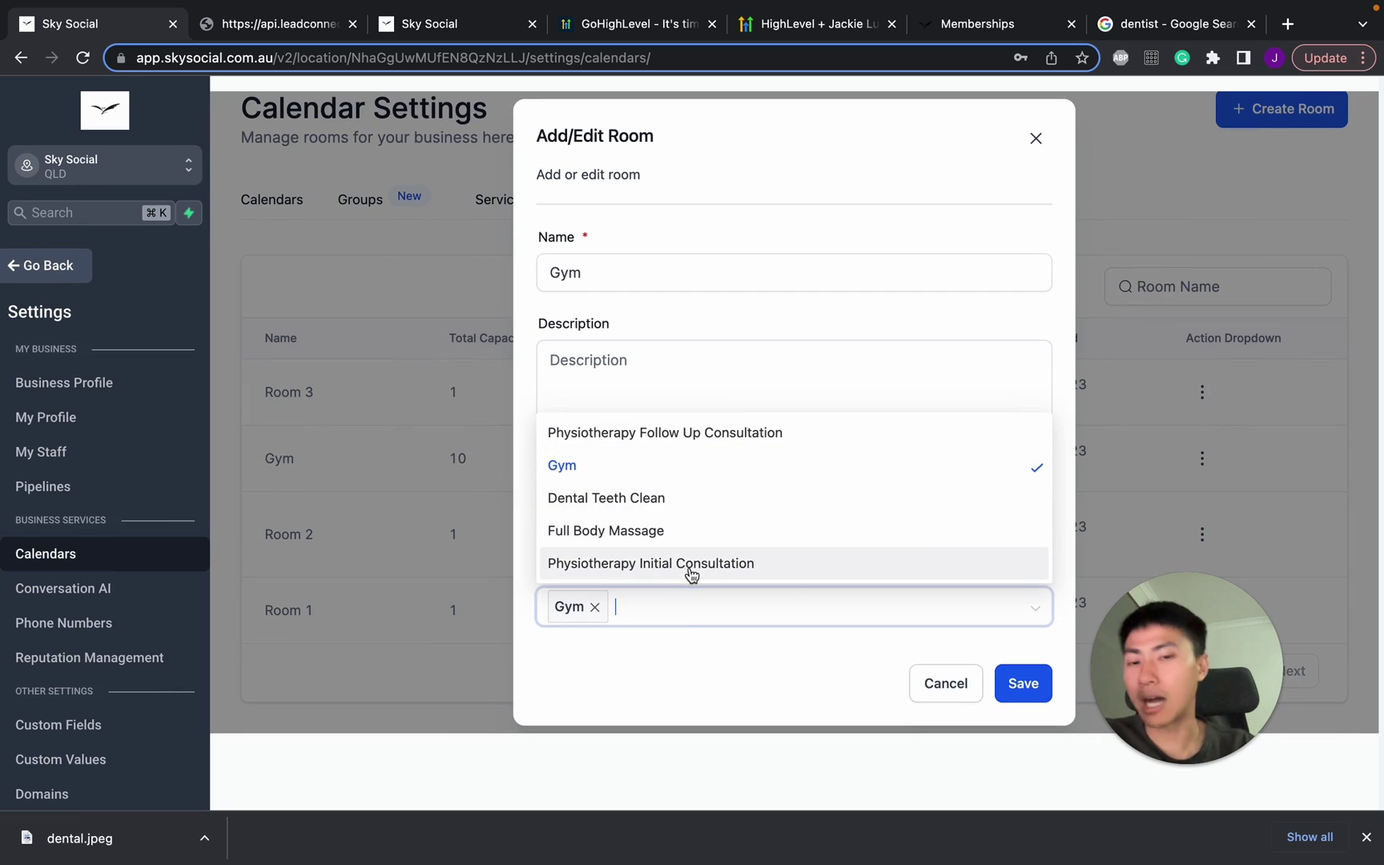
{"action": "left_click", "coordinate": [946, 681]}
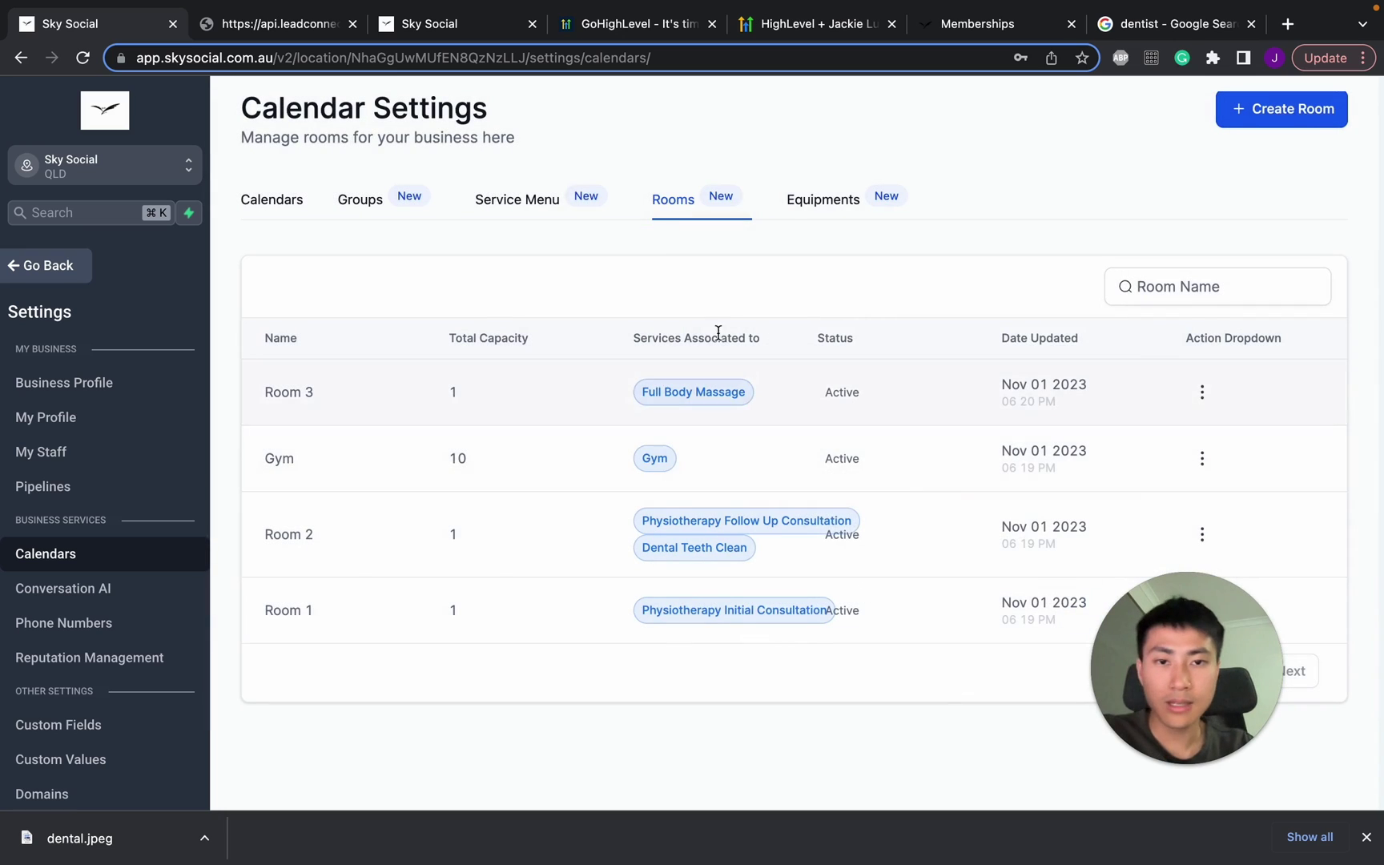
{"action": "left_click", "coordinate": [795, 210]}
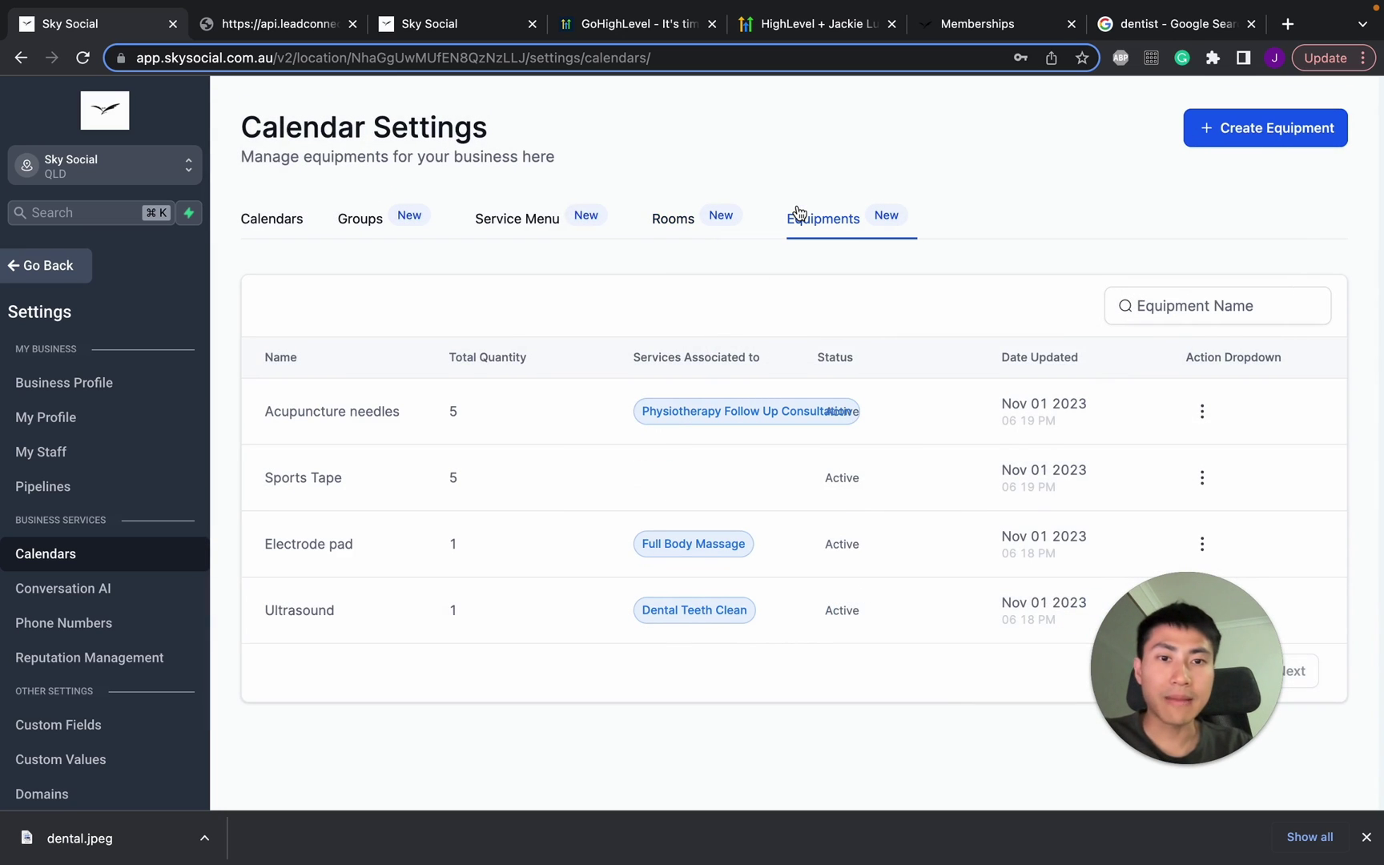
Draft equipment 'test' with description 'tes', Total Quantity 3 and Out of Service 2
{"action": "left_click", "coordinate": [1257, 131]}
{"action": "left_click", "coordinate": [629, 256]}
{"action": "type", "text": "test"}
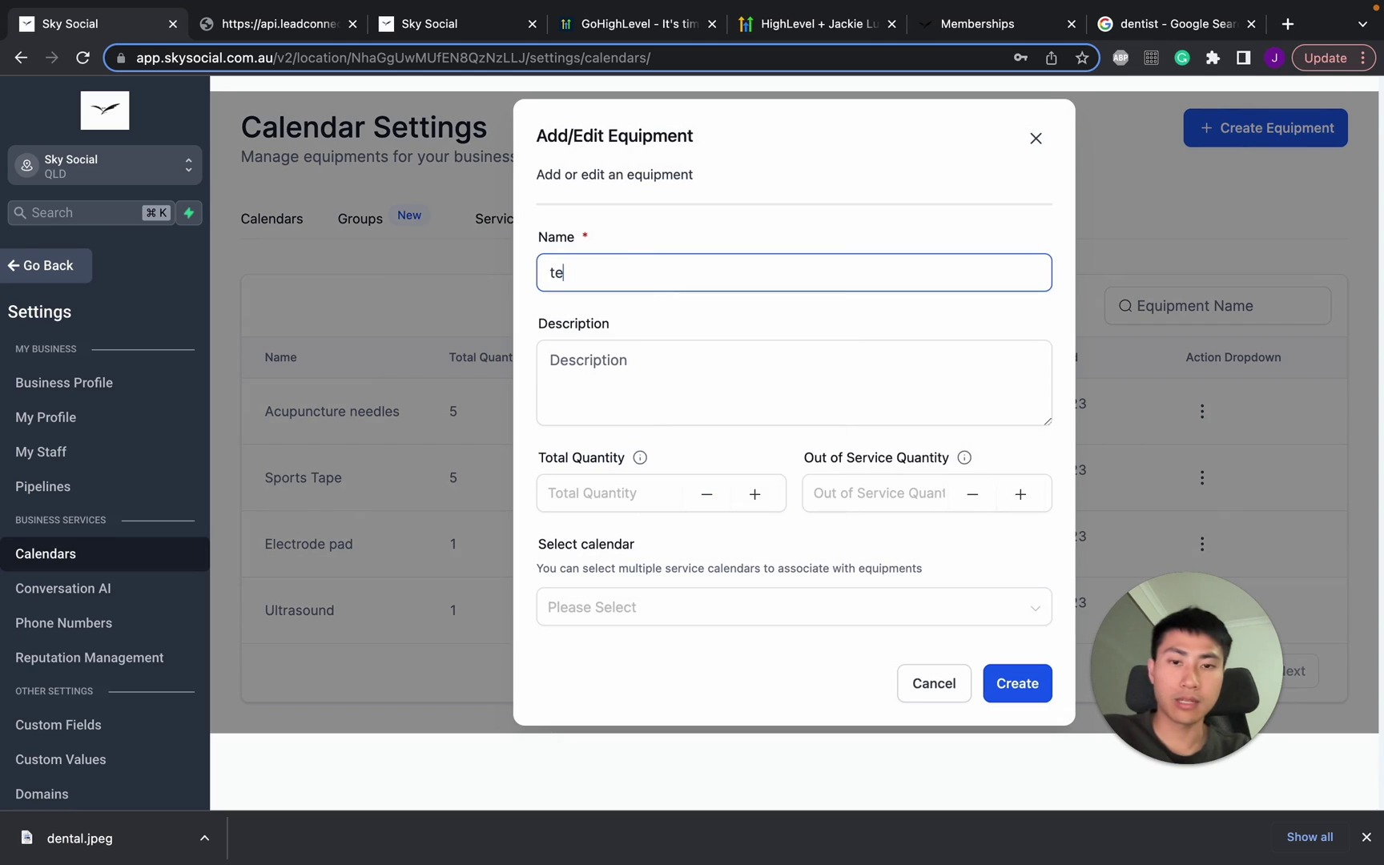
{"action": "left_click", "coordinate": [635, 381]}
{"action": "type", "text": "test"}
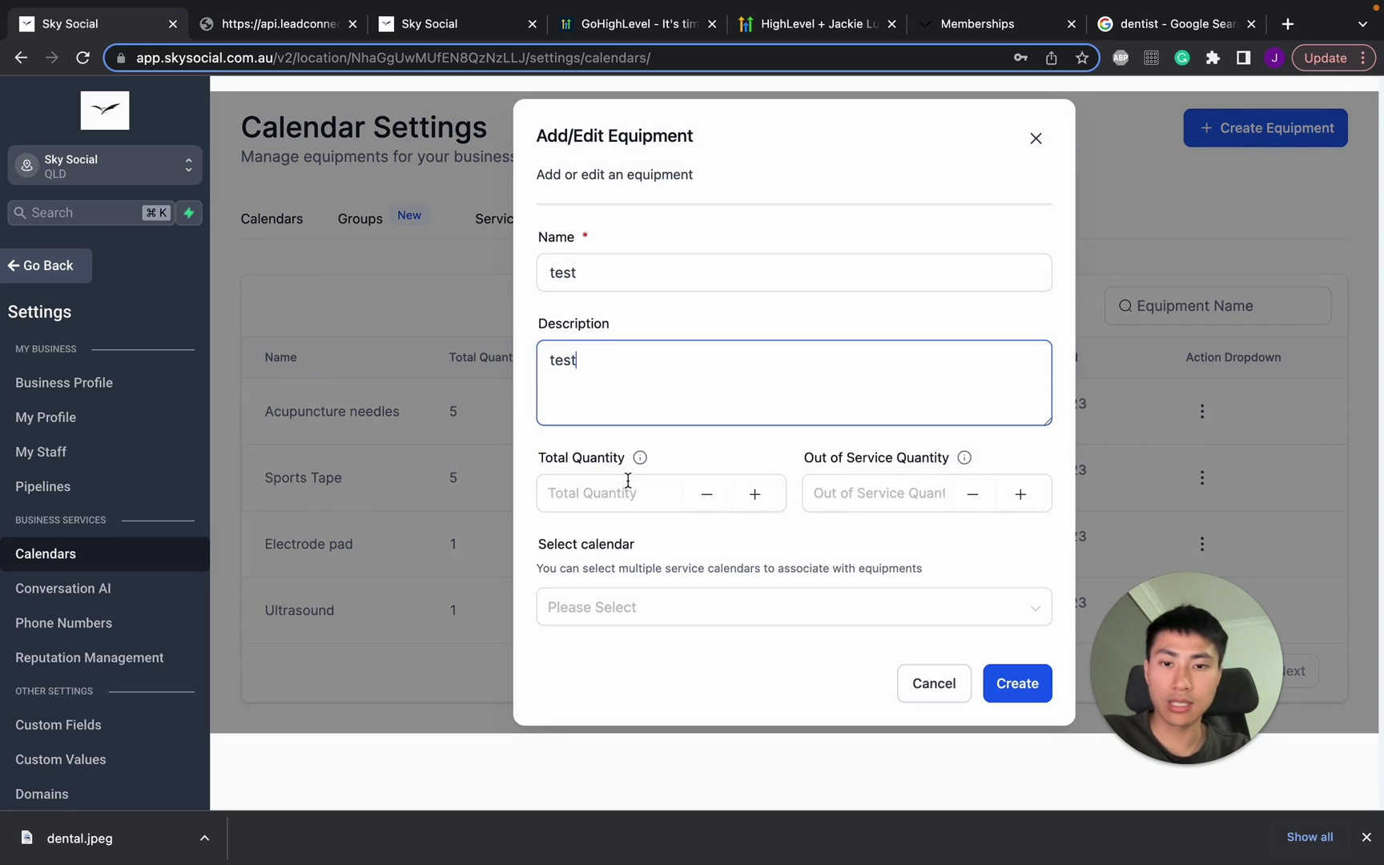
{"action": "left_click", "coordinate": [628, 479]}
{"action": "type", "text": "3"}
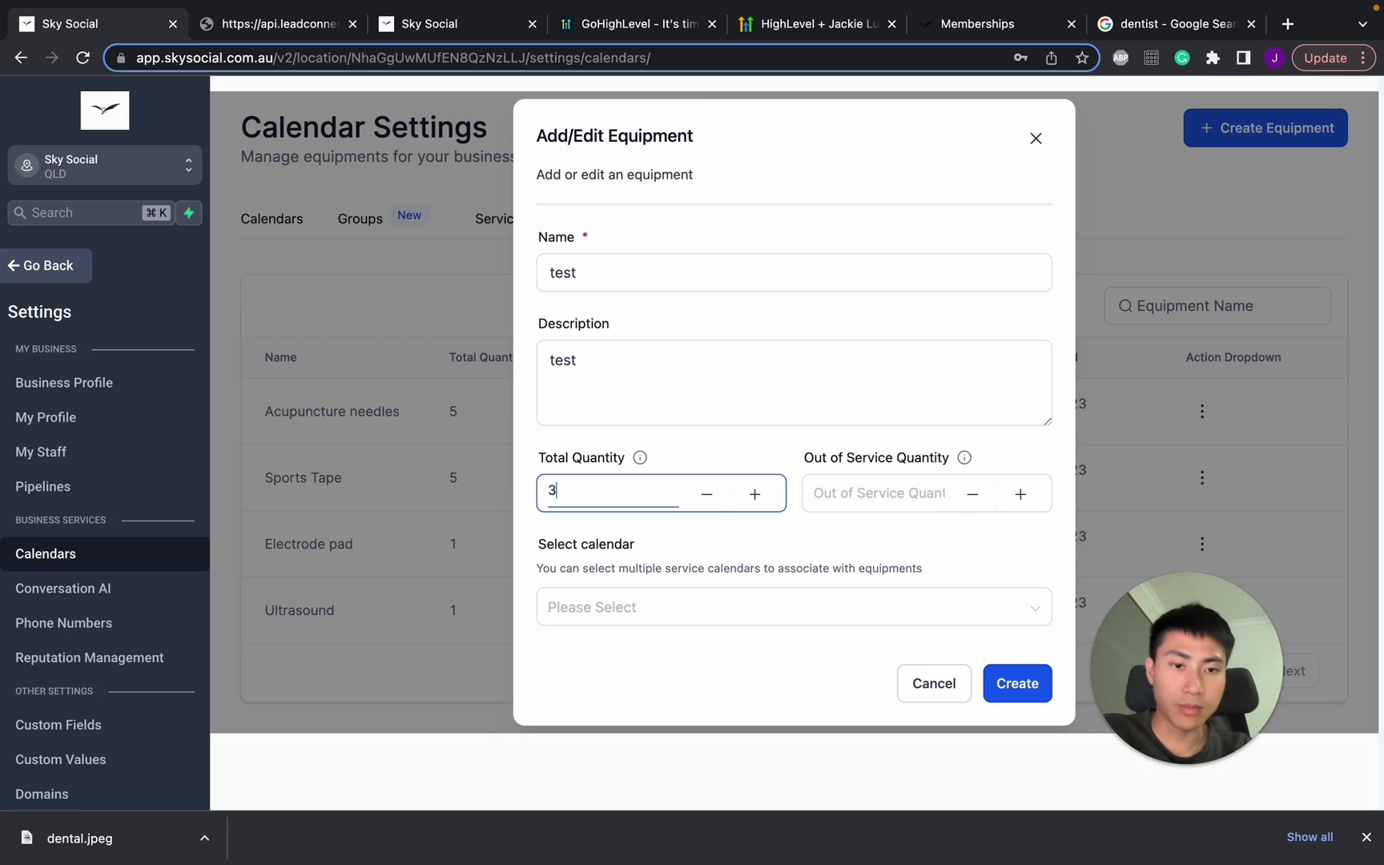
{"action": "left_click", "coordinate": [851, 492]}
{"action": "type", "text": "4"}
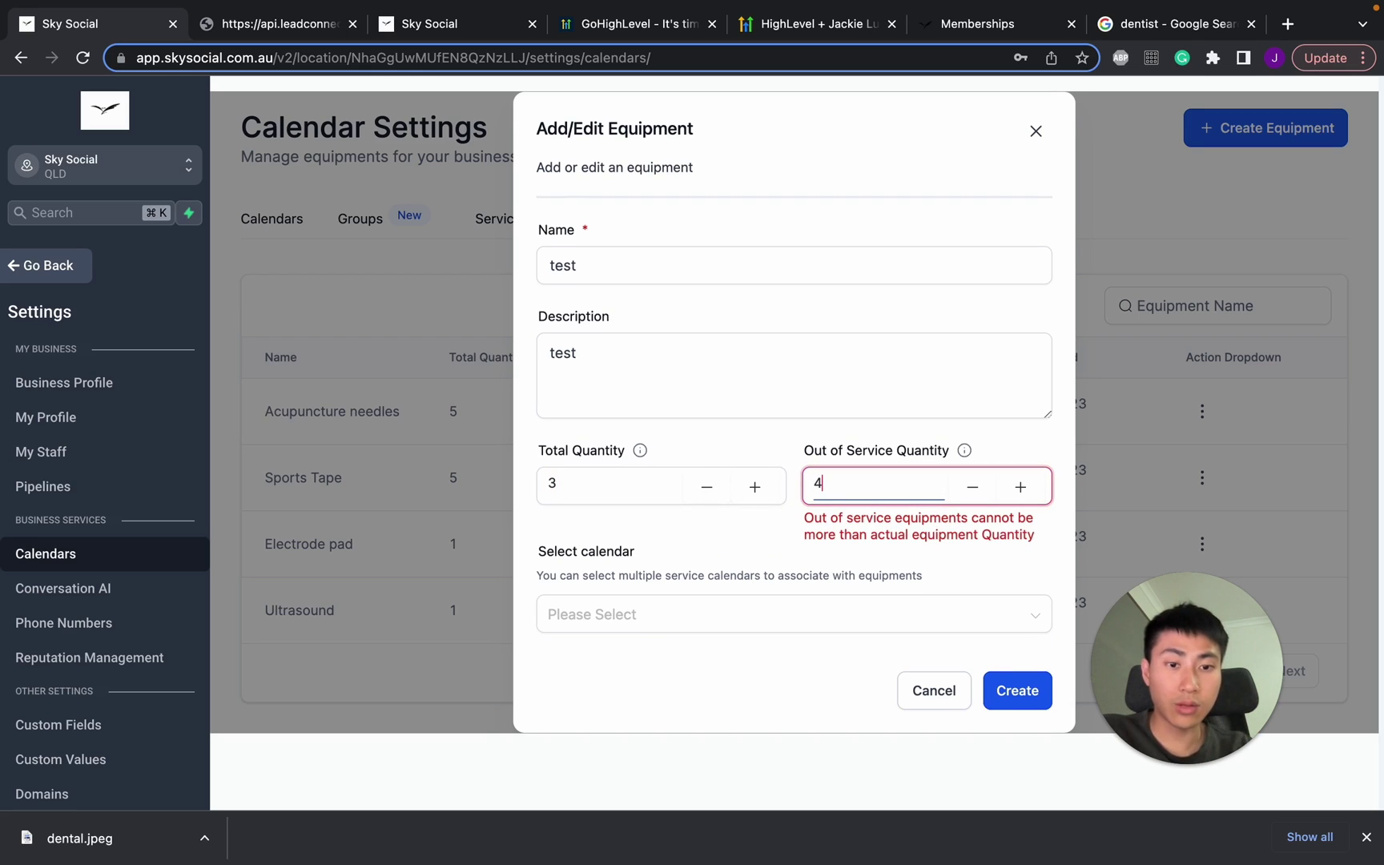
{"action": "key", "text": "BackSpace"}
{"action": "type", "text": "2"}
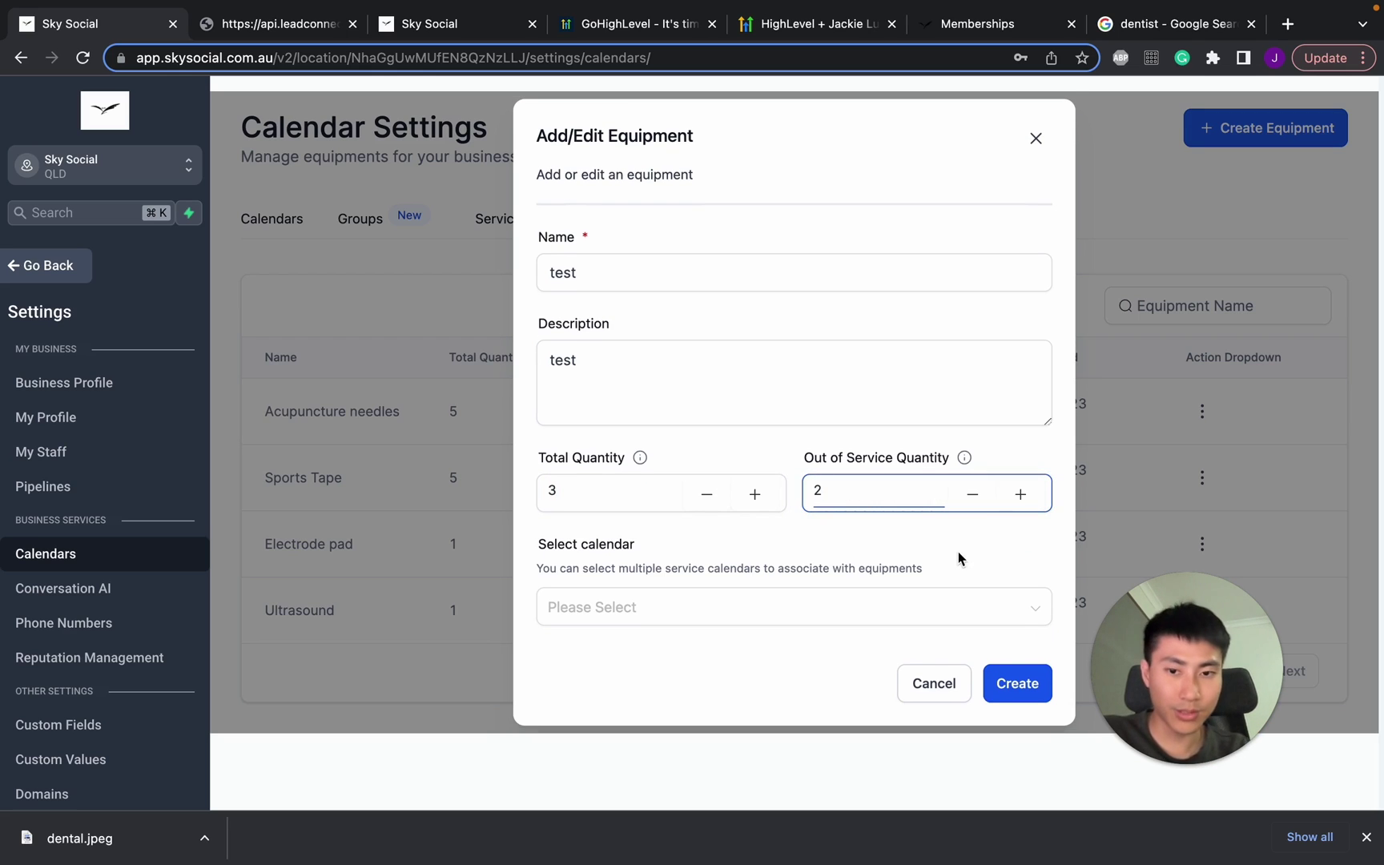
{"action": "left_click", "coordinate": [836, 628]}
Link all five calendars to the test equipment, then discard it unsaved
{"action": "left_click", "coordinate": [830, 610]}
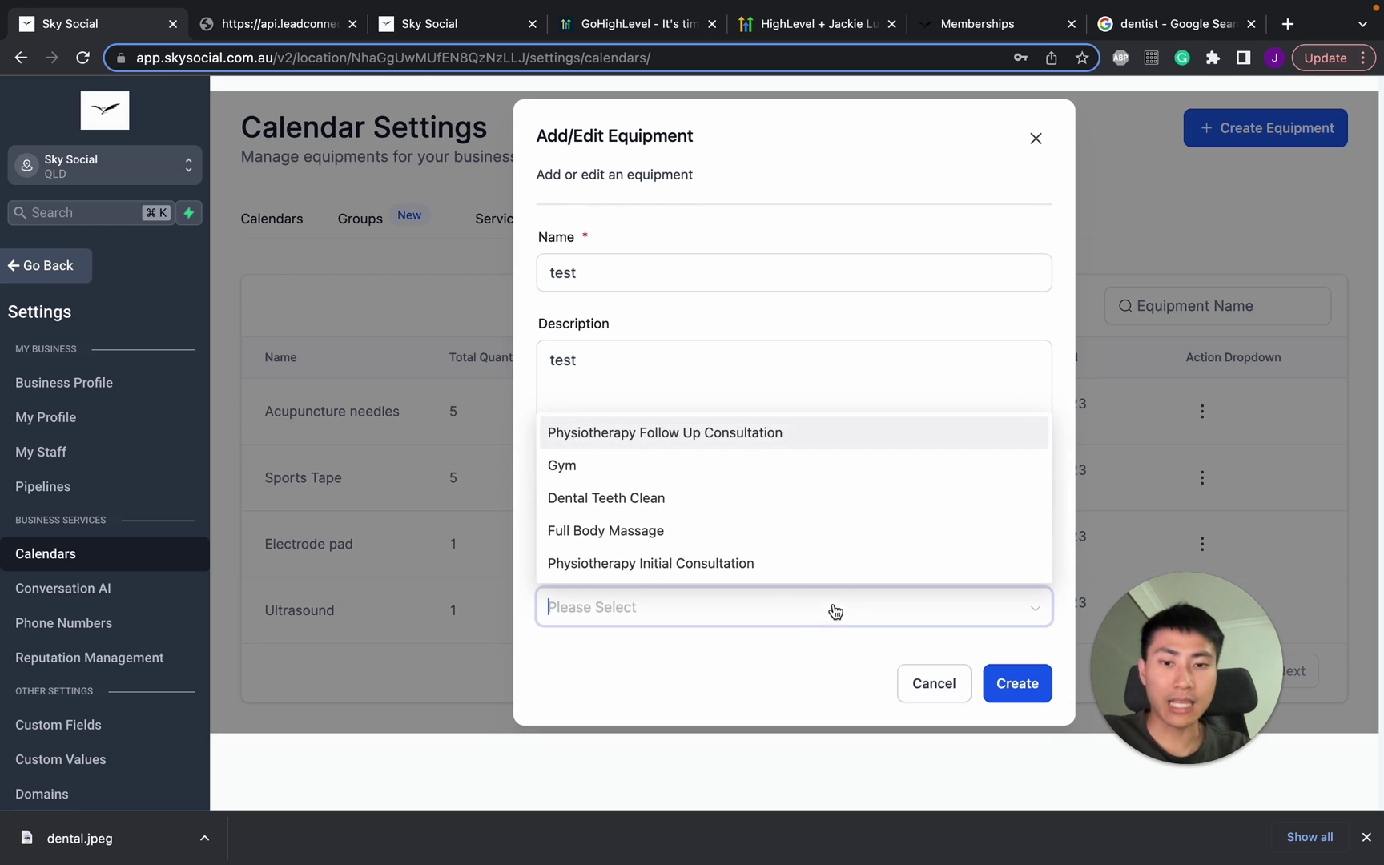
{"action": "left_click", "coordinate": [744, 464]}
{"action": "left_click", "coordinate": [703, 560]}
{"action": "left_click", "coordinate": [709, 498]}
{"action": "left_click", "coordinate": [704, 522]}
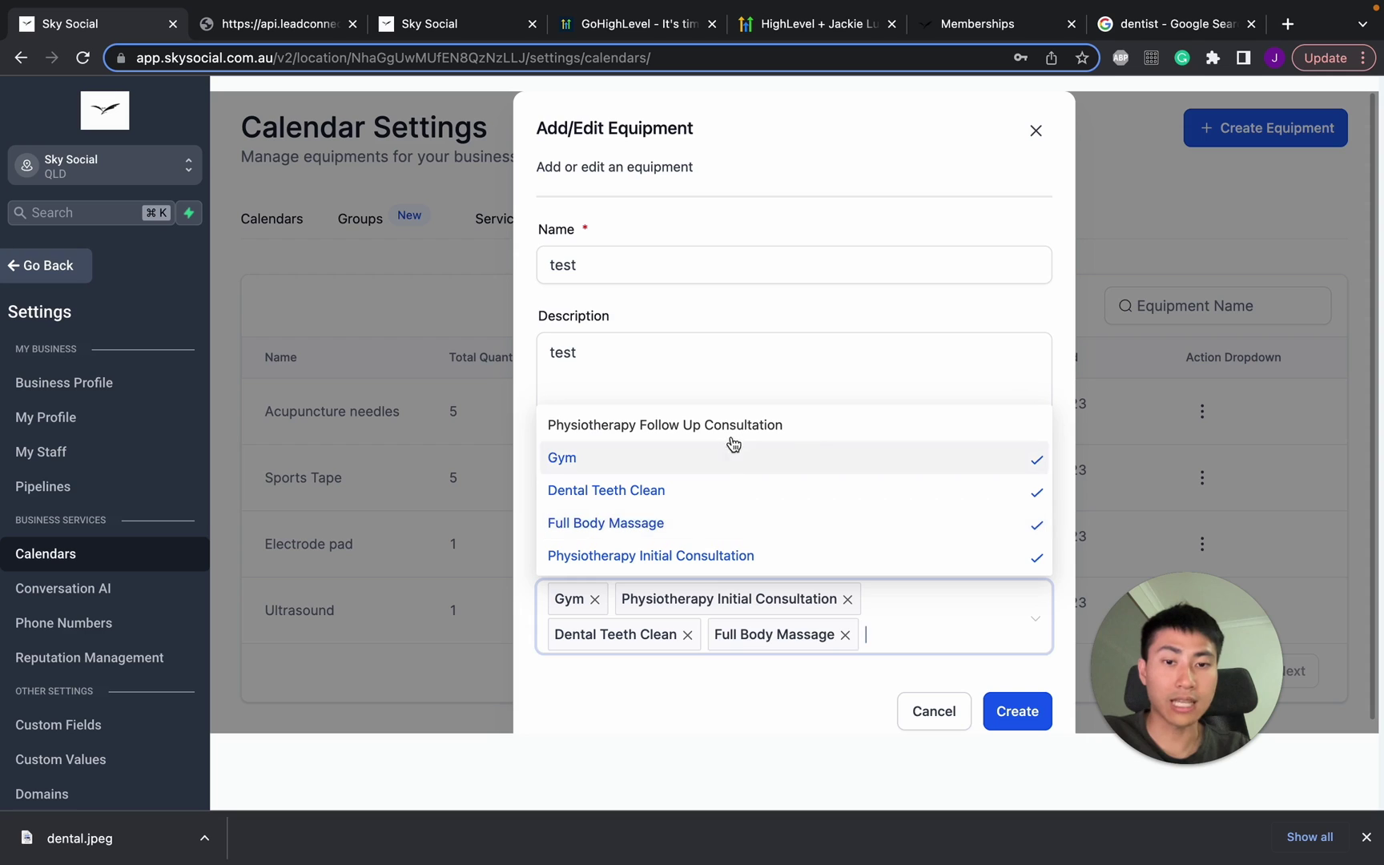
{"action": "left_click", "coordinate": [696, 426]}
{"action": "left_click", "coordinate": [860, 711]}
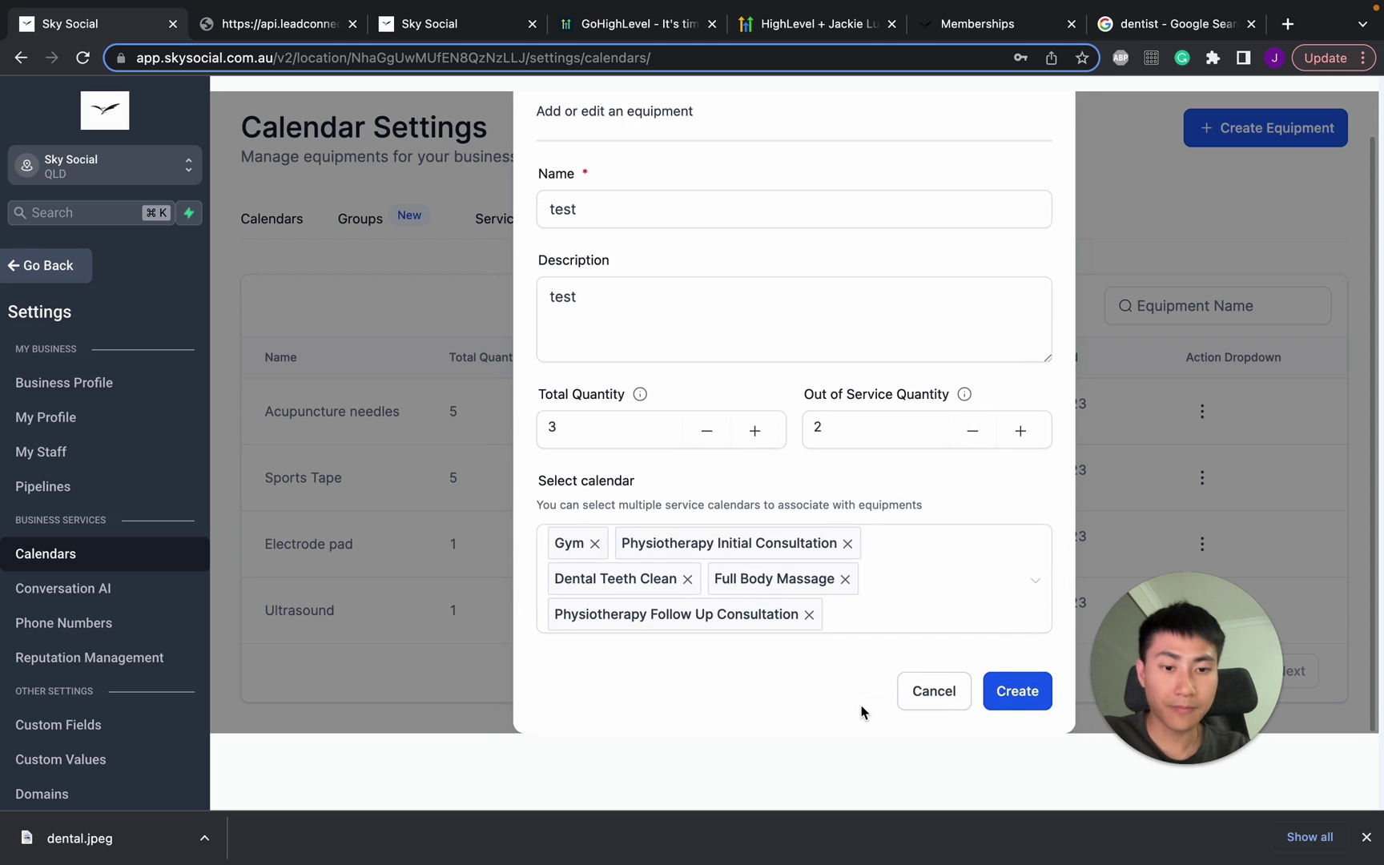
{"action": "left_click", "coordinate": [943, 698]}
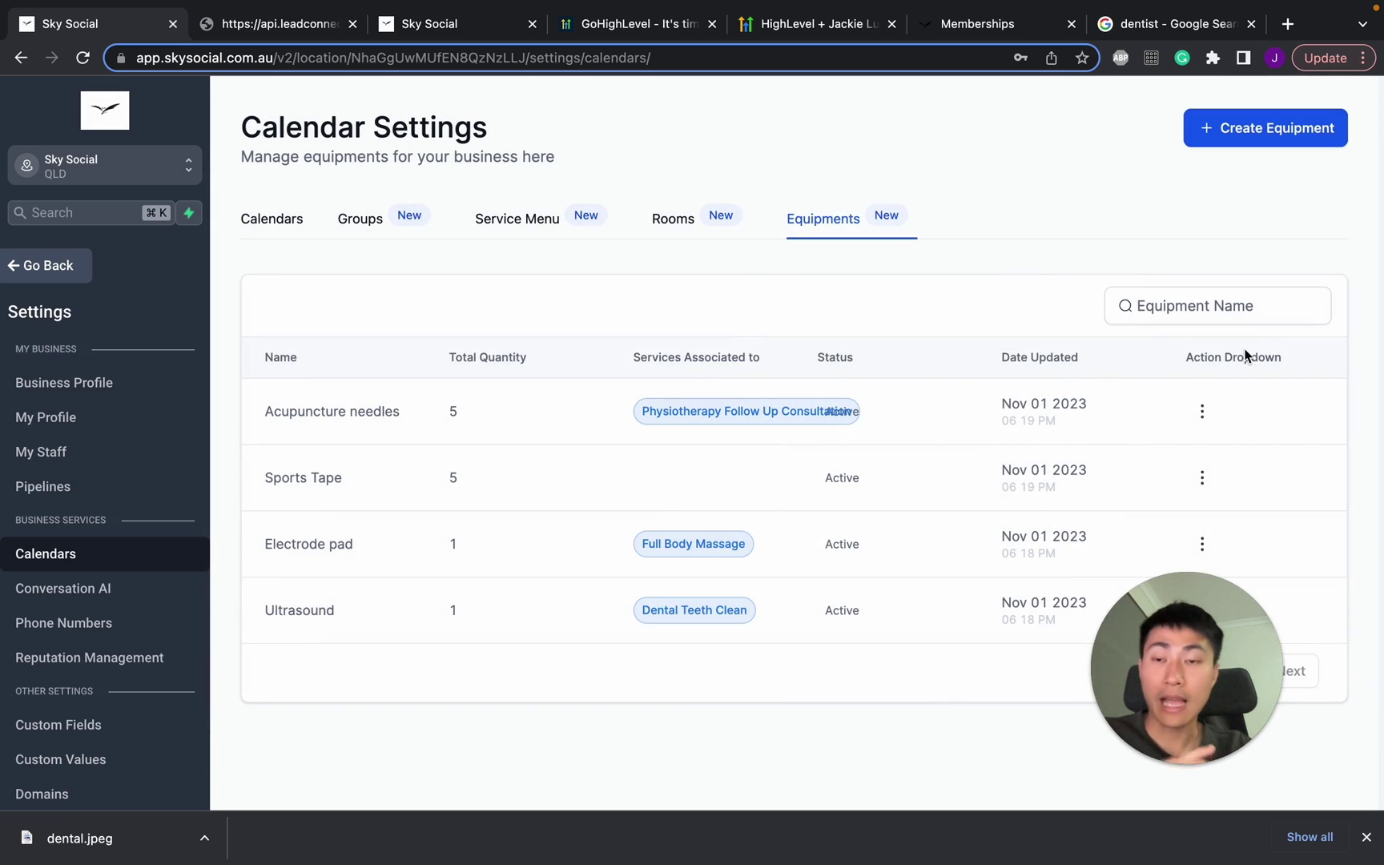